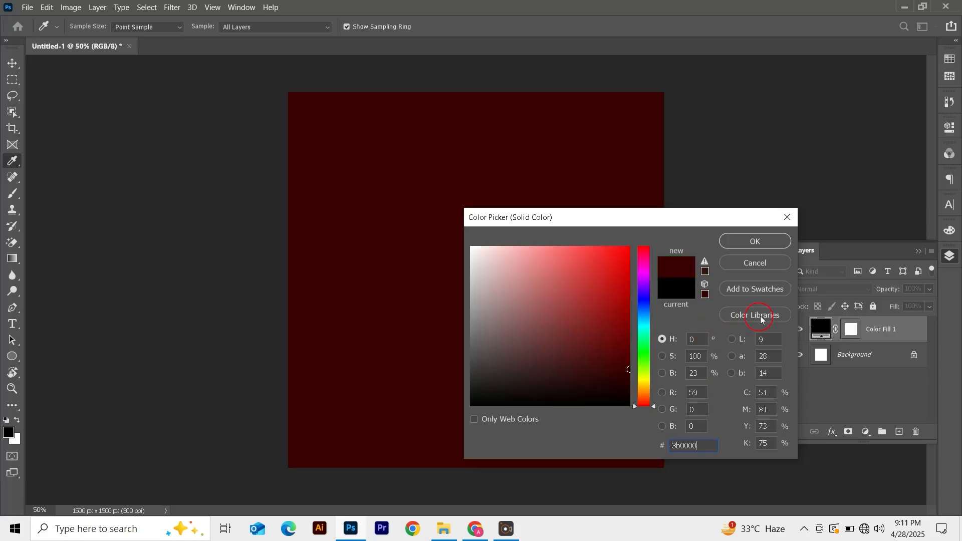
Confirm the solid color fill using hex 3b0000
left_click(772, 244)
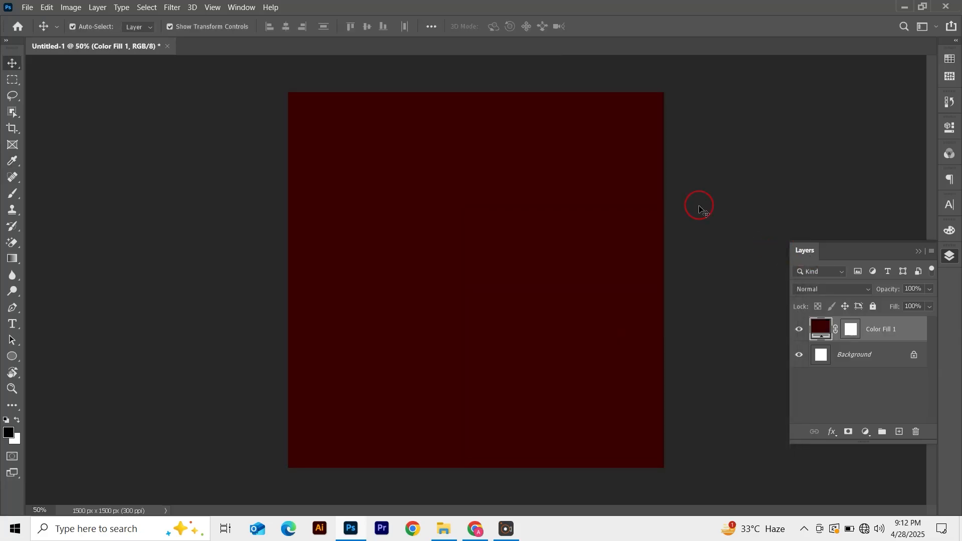
left_click(918, 253)
Place the Maroon Vibrant Indian Food Restaurant Promotion Instagram Post (1) texture image embedded and commit it
left_click(28, 7)
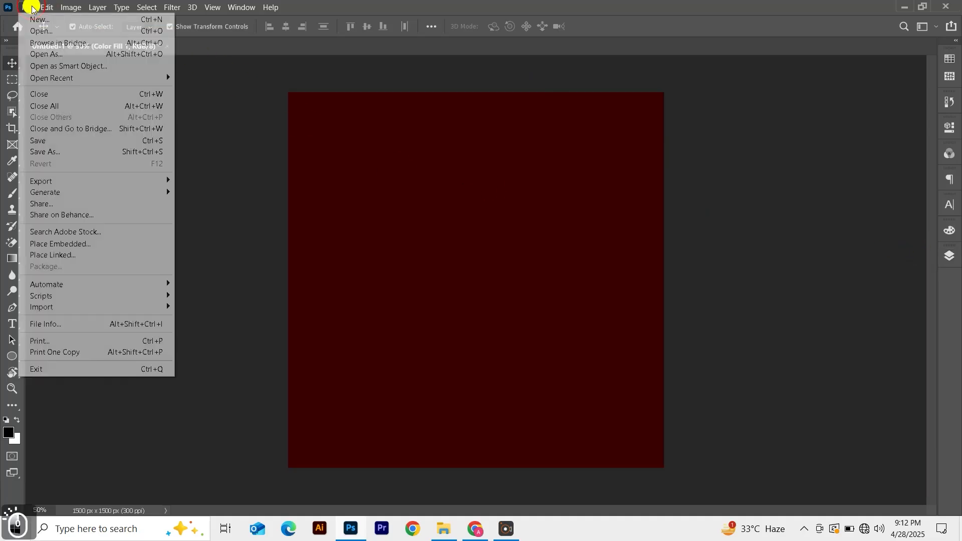
left_click(64, 245)
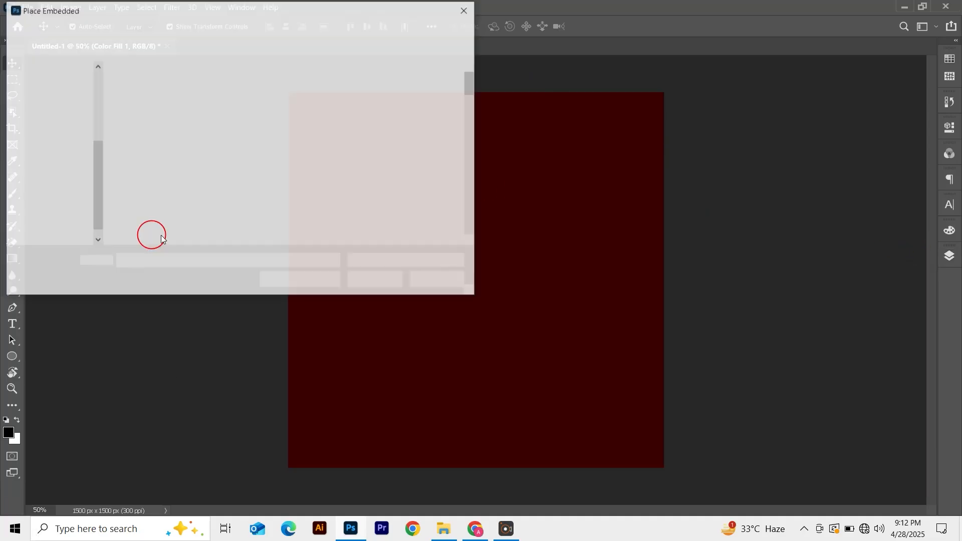
left_click(434, 132)
left_click(375, 279)
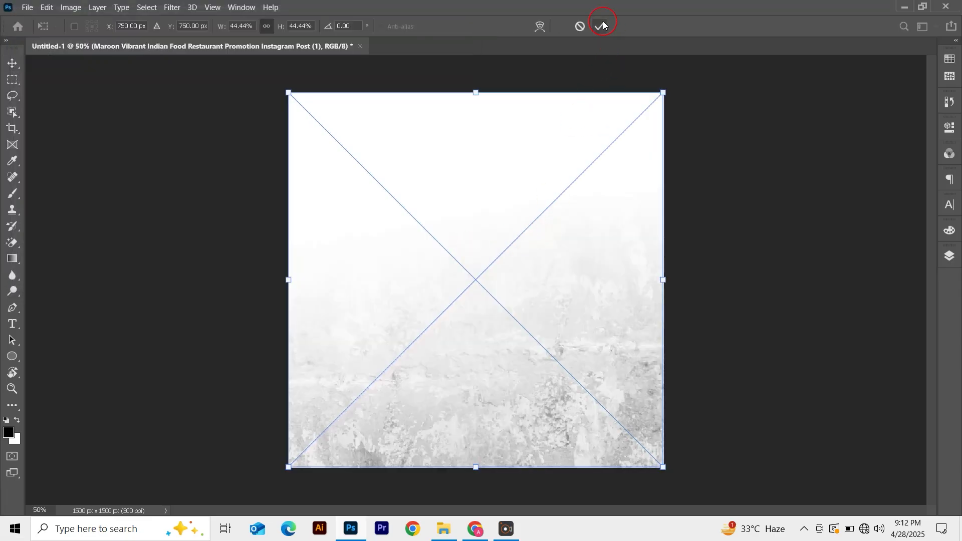
left_click(603, 25)
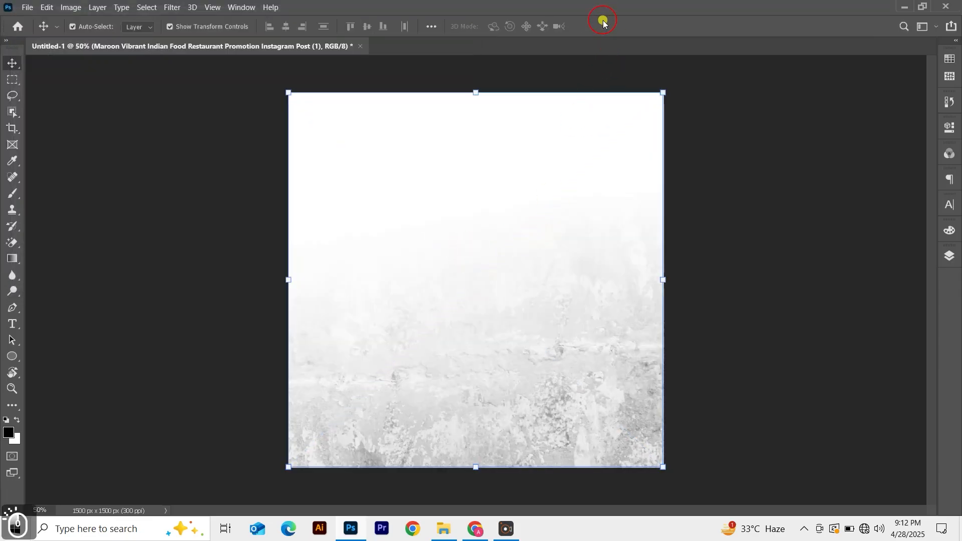
Set the texture layer's blend mode to Multiply and its opacity to 50%
left_click(951, 253)
left_click(862, 293)
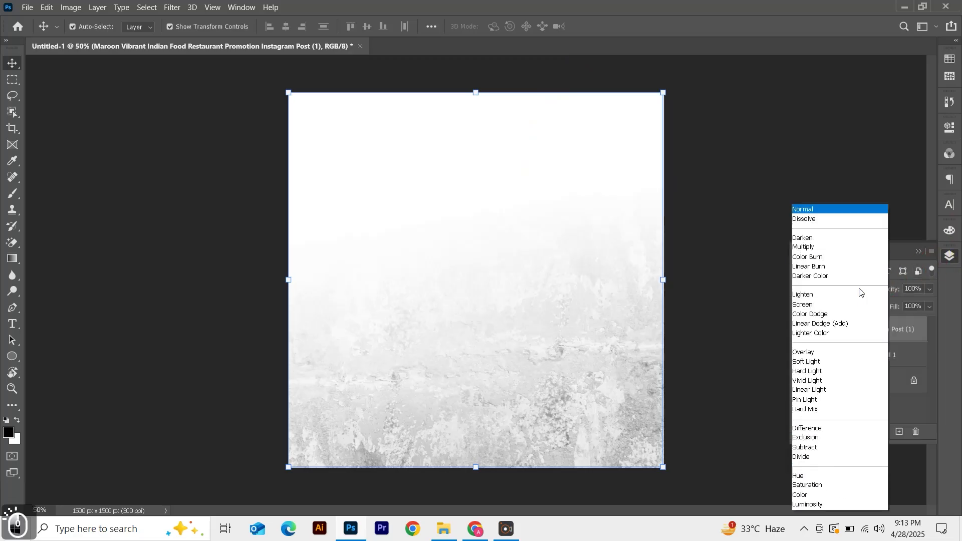
left_click(807, 247)
left_click(914, 289)
type("50")
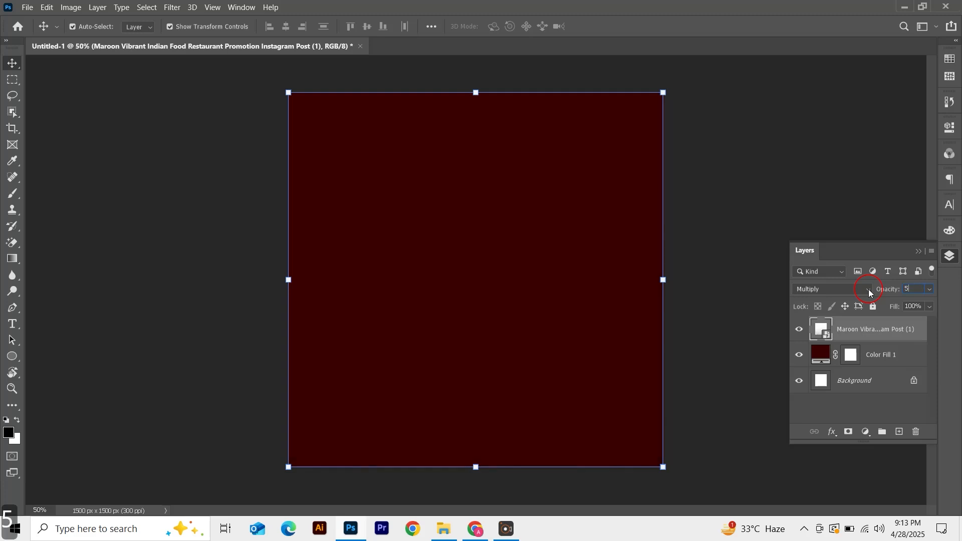
key("Return")
key("Return")
left_click(792, 198)
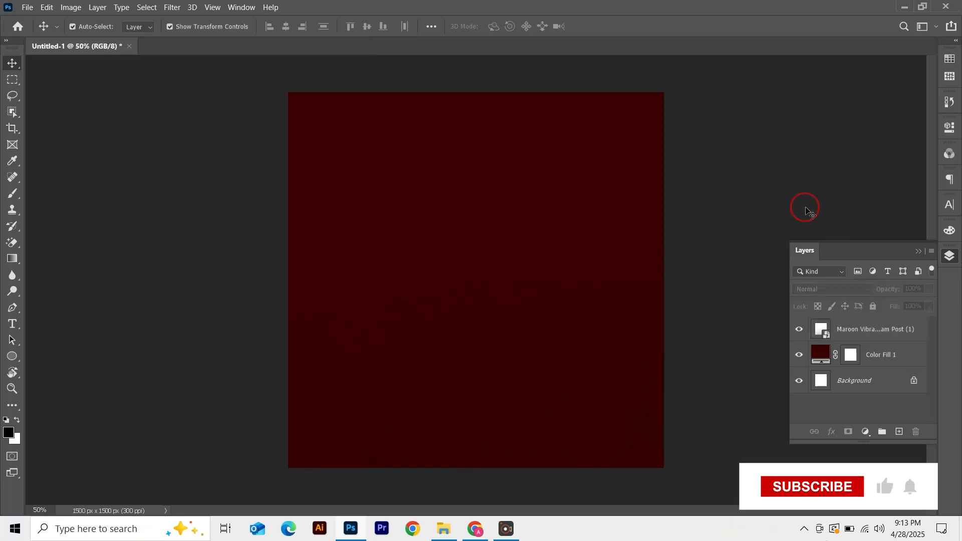
Place the India Gate line-art image embedded from the Motif folder and commit it
left_click(27, 7)
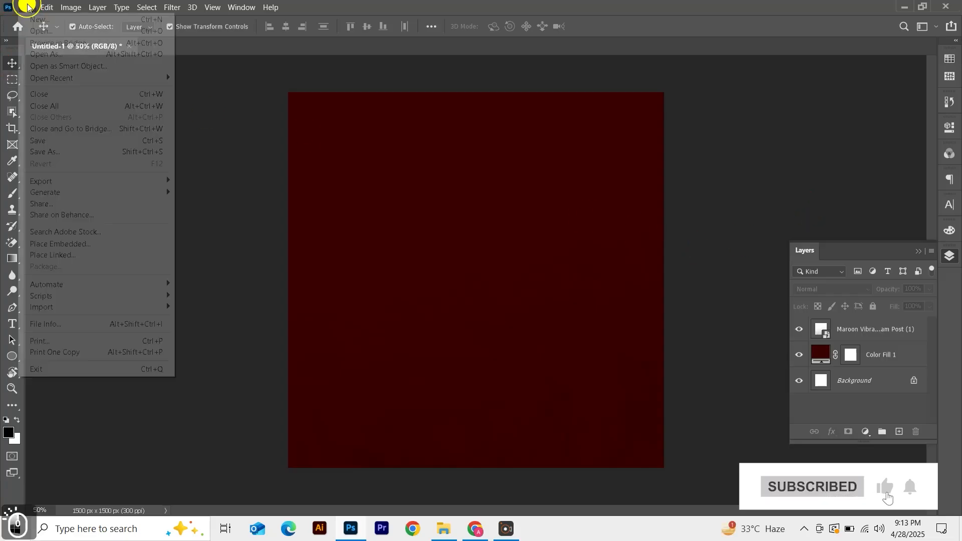
left_click(72, 248)
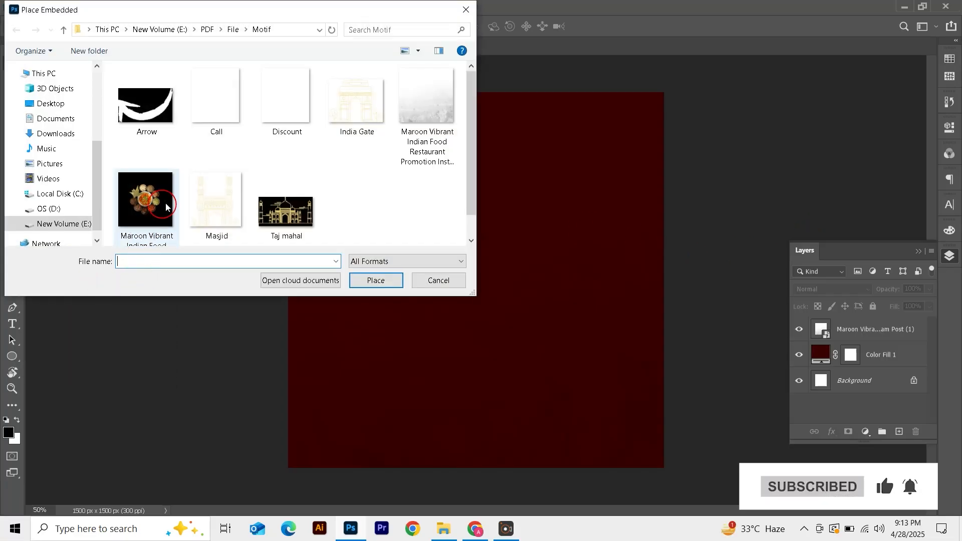
left_click(343, 122)
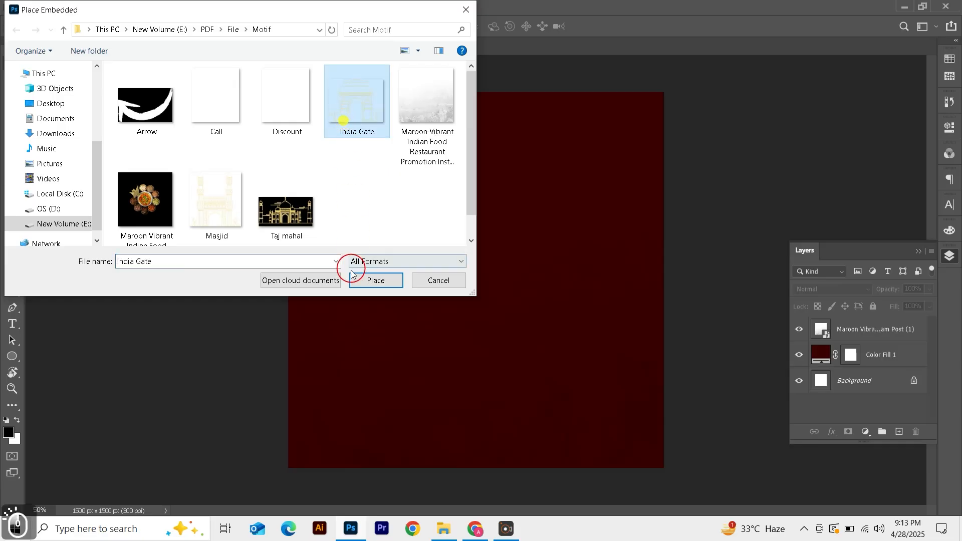
left_click(376, 280)
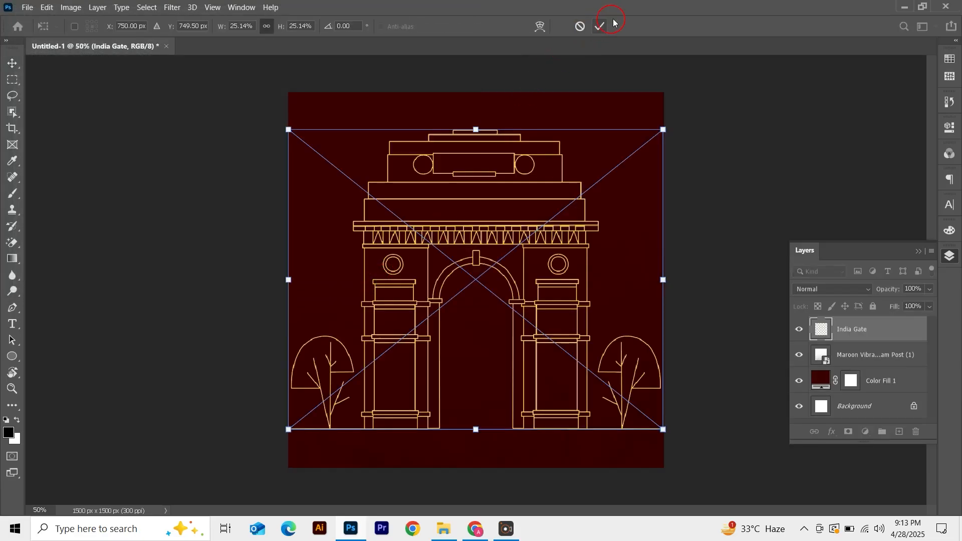
left_click(601, 27)
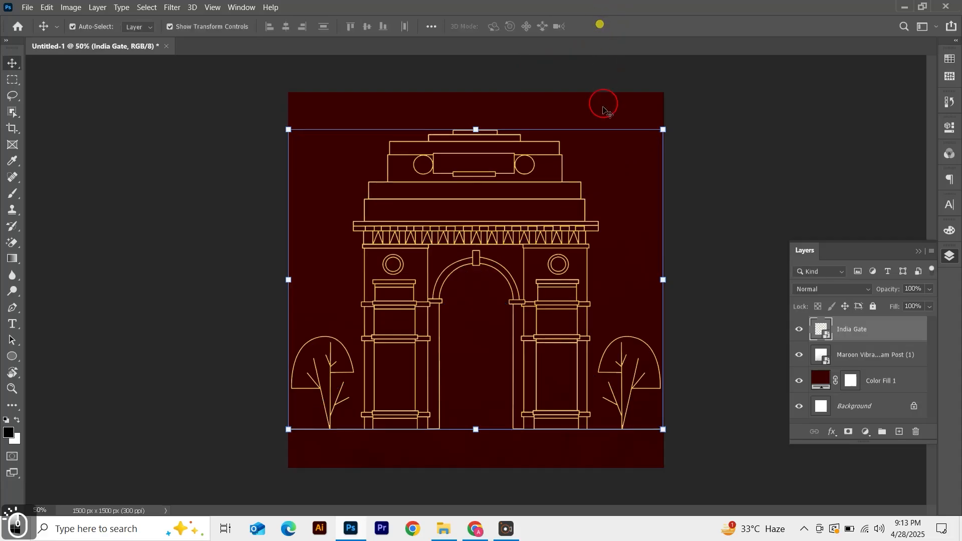
Place the Masjid line-art image embedded and commit it
left_click(18, 12)
left_click(118, 241)
left_click(246, 231)
left_click(376, 280)
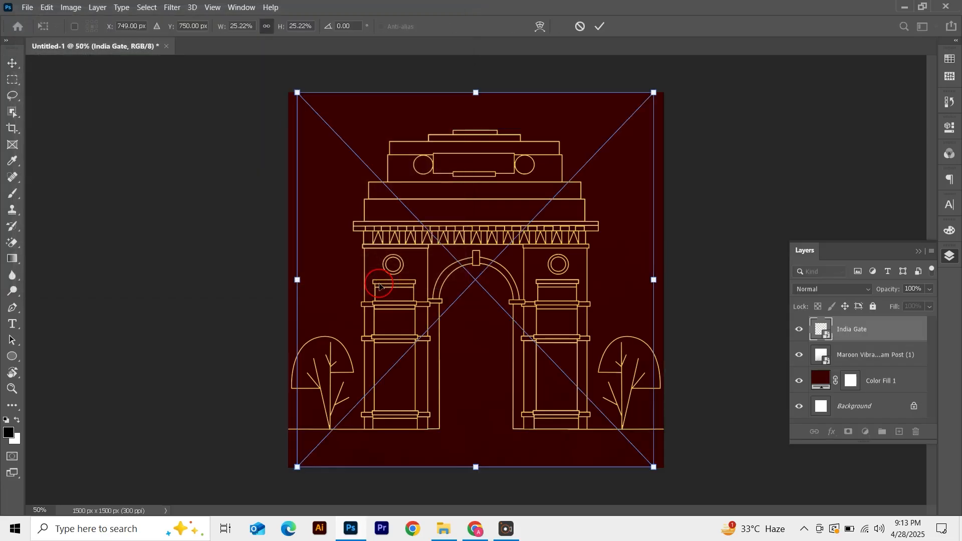
left_click(599, 26)
Place the Taj mahal line-art image embedded and commit it
left_click(25, 7)
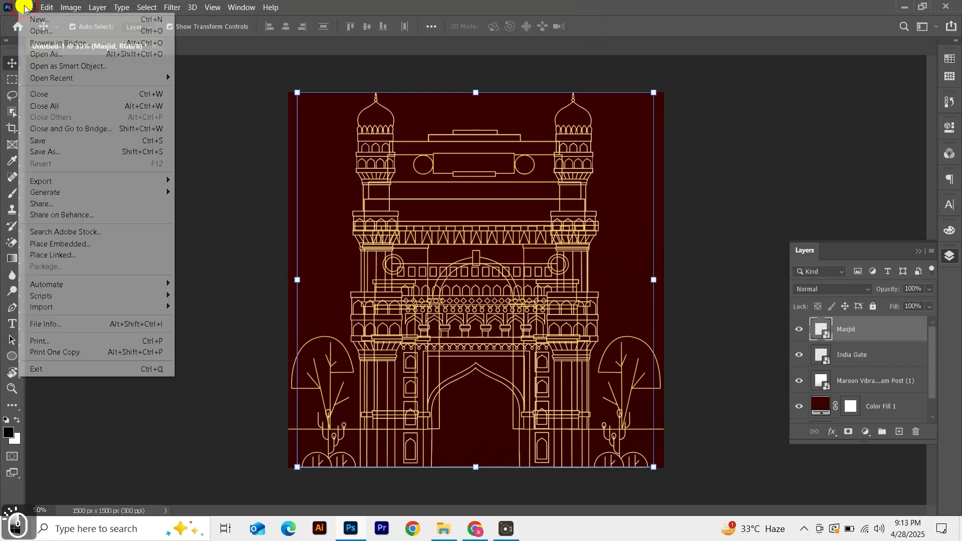
left_click(59, 244)
left_click(287, 213)
left_click(375, 280)
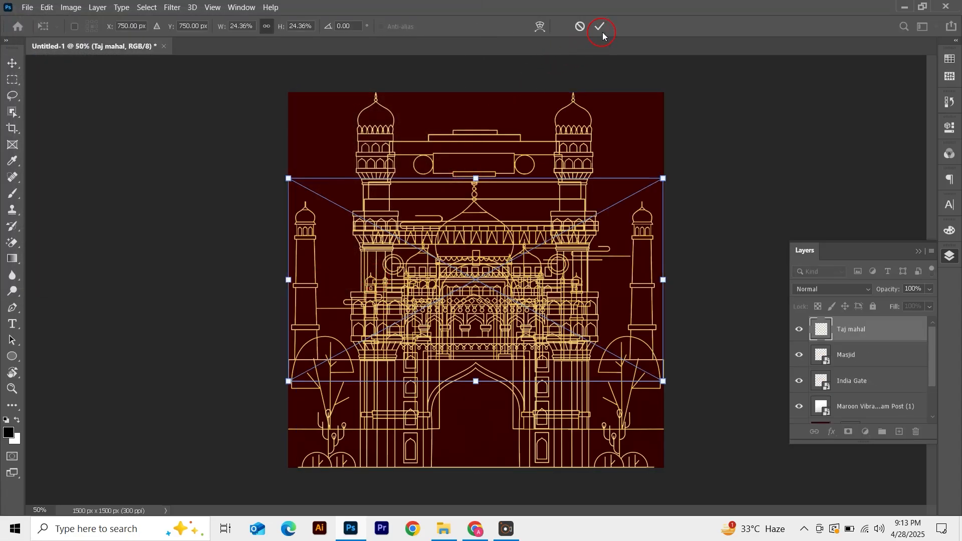
left_click(601, 33)
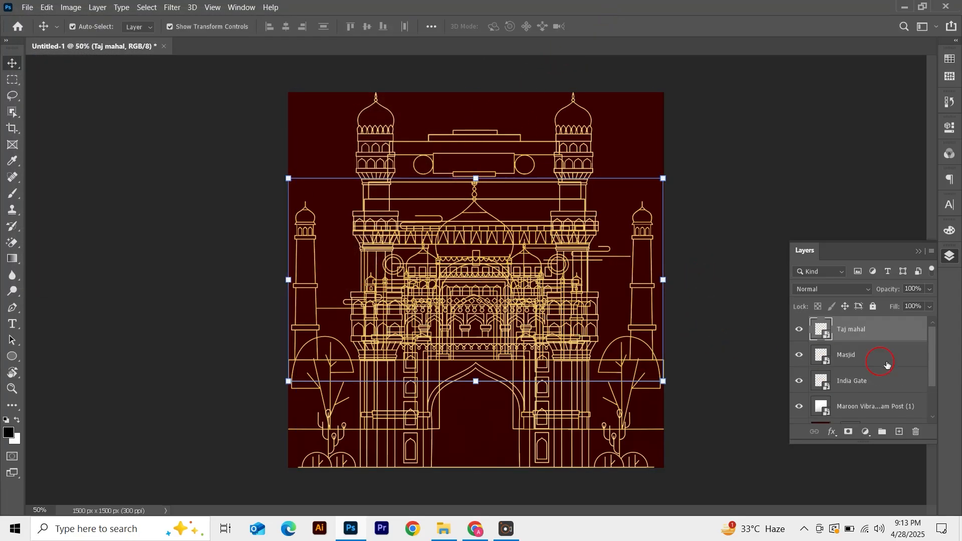
Select the Taj mahal, Masjid and India Gate layers and scale them together to about 29.6% in the lower-left corner
left_click(861, 380, "shift")
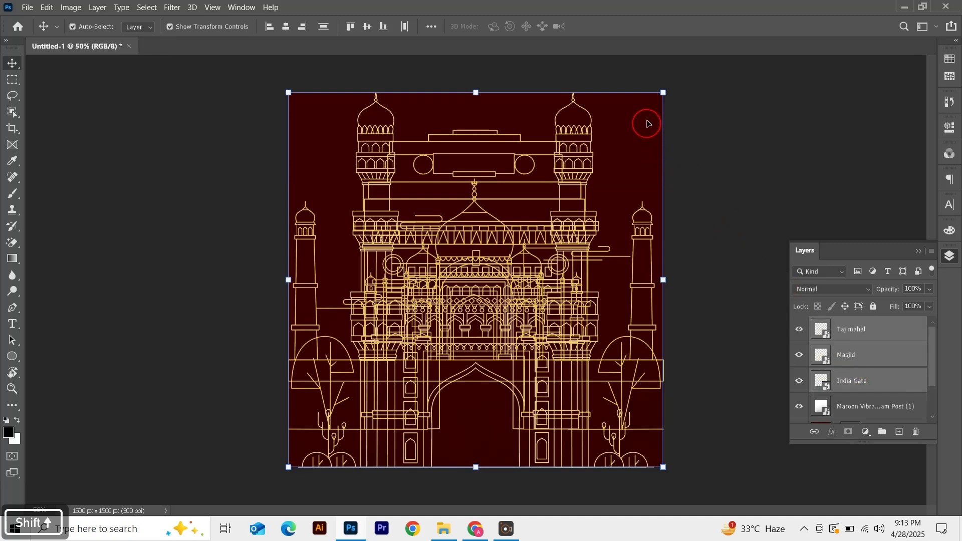
left_click_drag(662, 91, 452, 408)
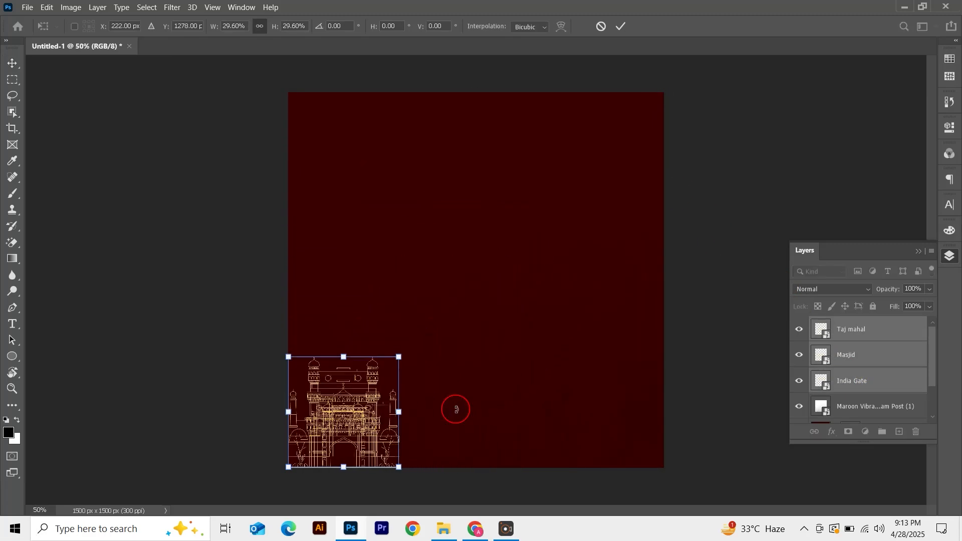
key("Return")
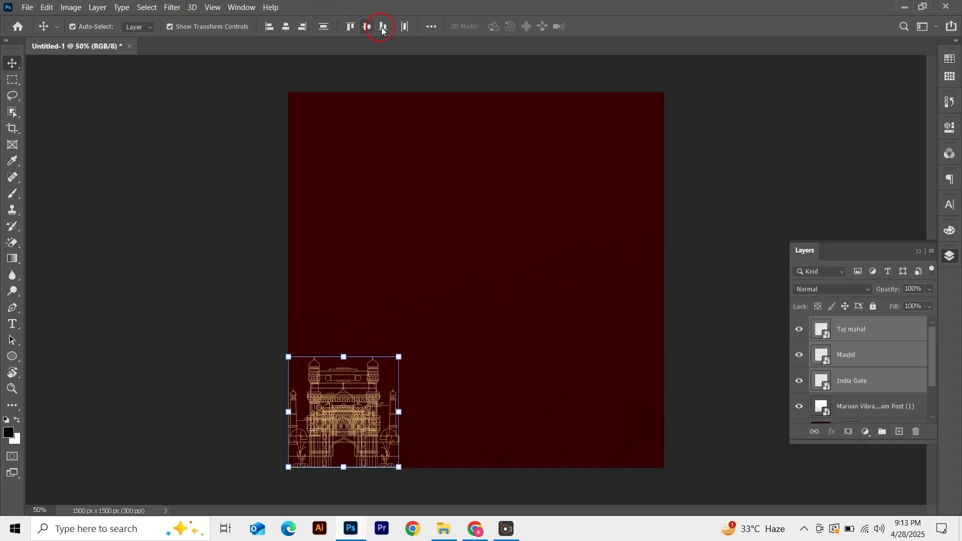
Align the monuments to the bottom and move the Masjid to the lower-right corner of the canvas
left_click(383, 28)
left_click(122, 386)
left_click(333, 411)
left_click_drag(333, 412, 584, 410)
left_click(357, 443)
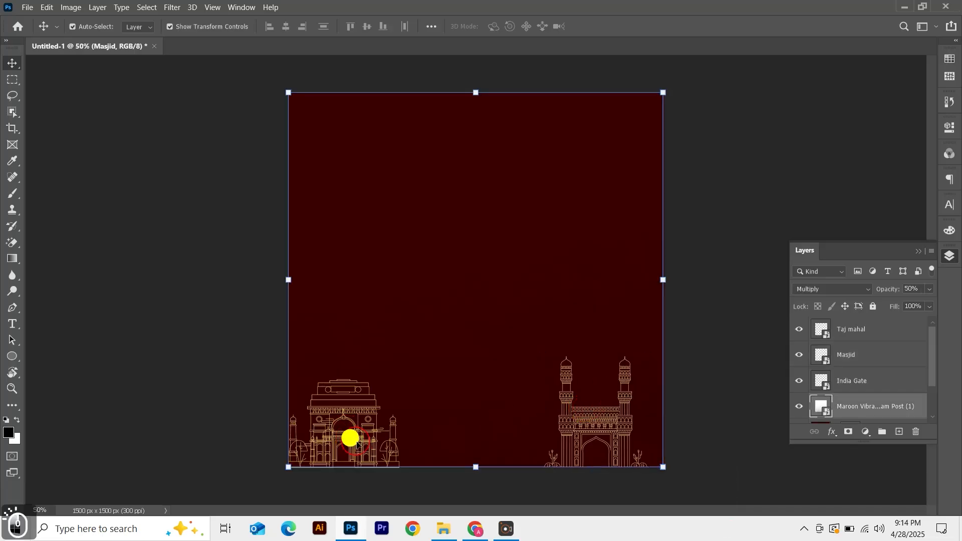
left_click_drag(394, 426, 422, 426)
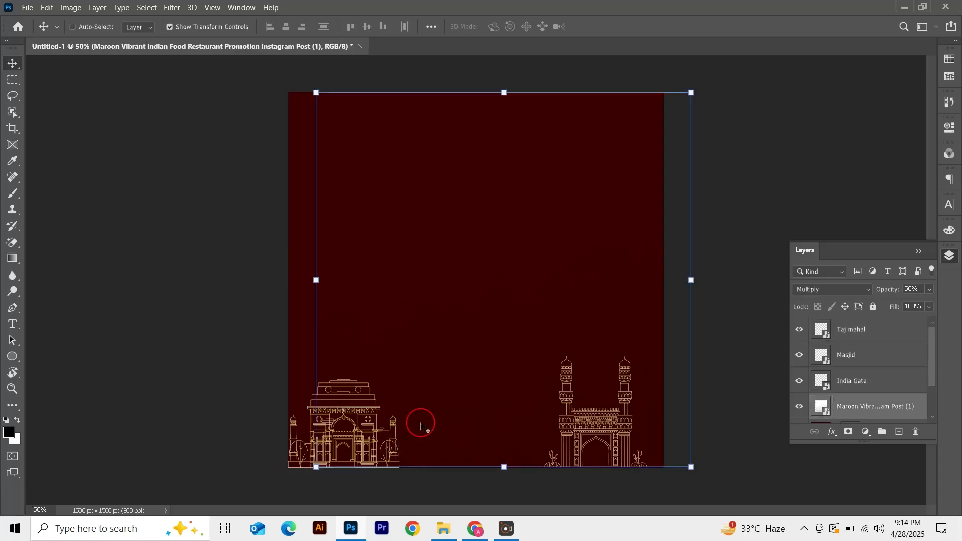
key("ctrl+z")
Center the Taj mahal horizontally on the canvas
left_click(390, 437)
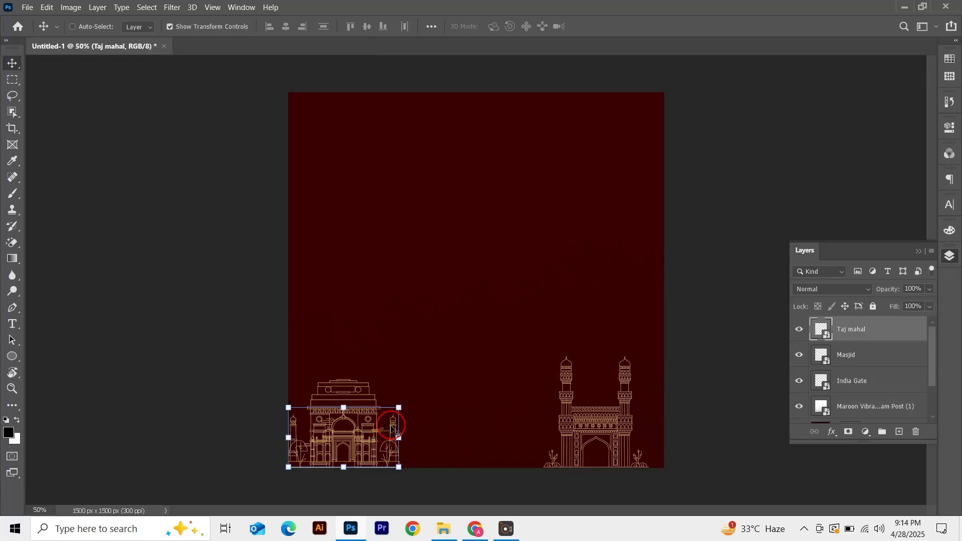
key("ctrl+a")
left_click(285, 27)
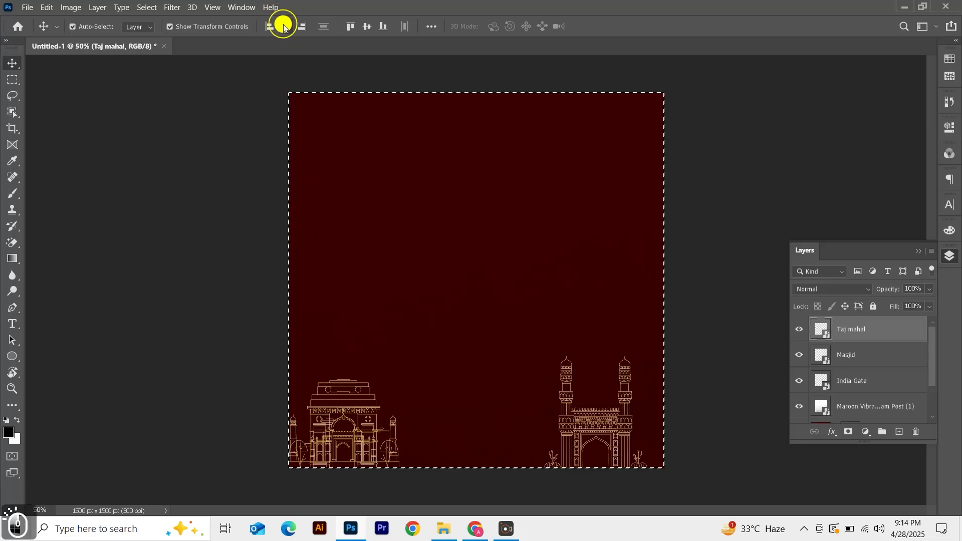
key("ctrl+d")
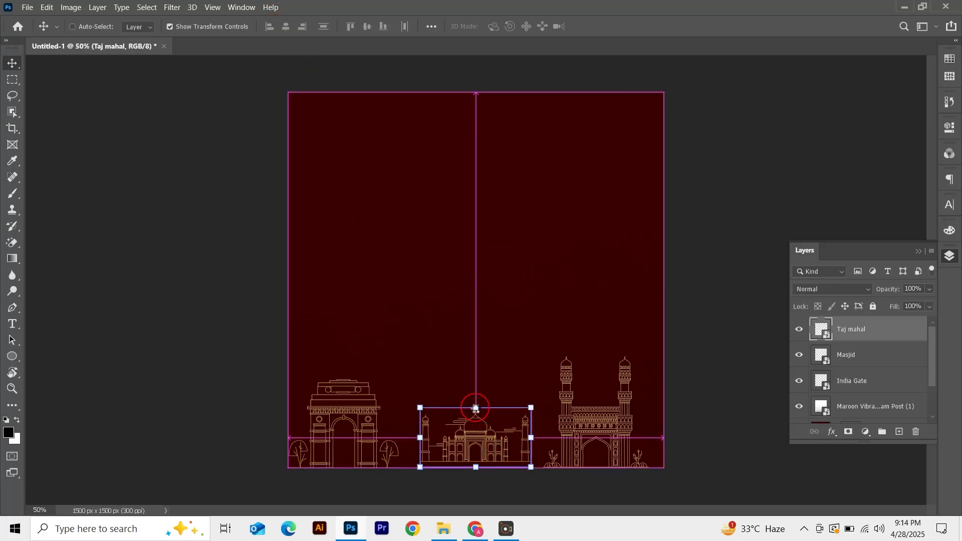
Enlarge the Taj mahal slightly with Free Transform
key("t")
key("v")
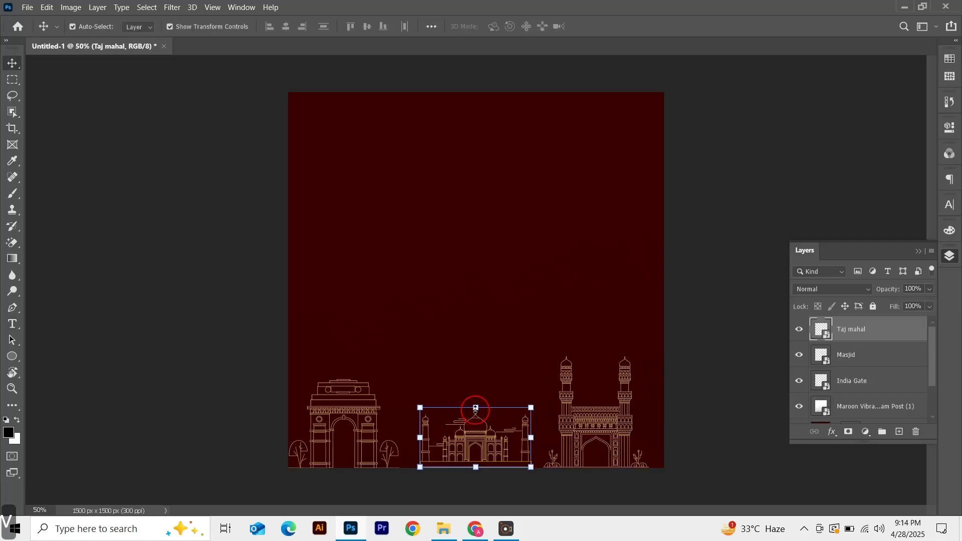
key("ctrl+t")
left_click_drag(474, 406, 472, 393)
key("Return")
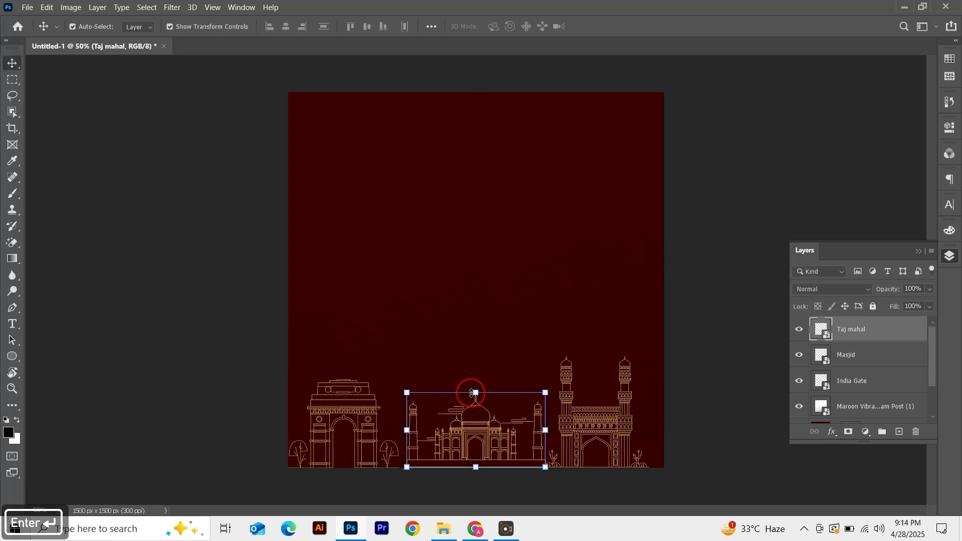
Align the Taj mahal to the bottom edge of the canvas
key("ctrl+a")
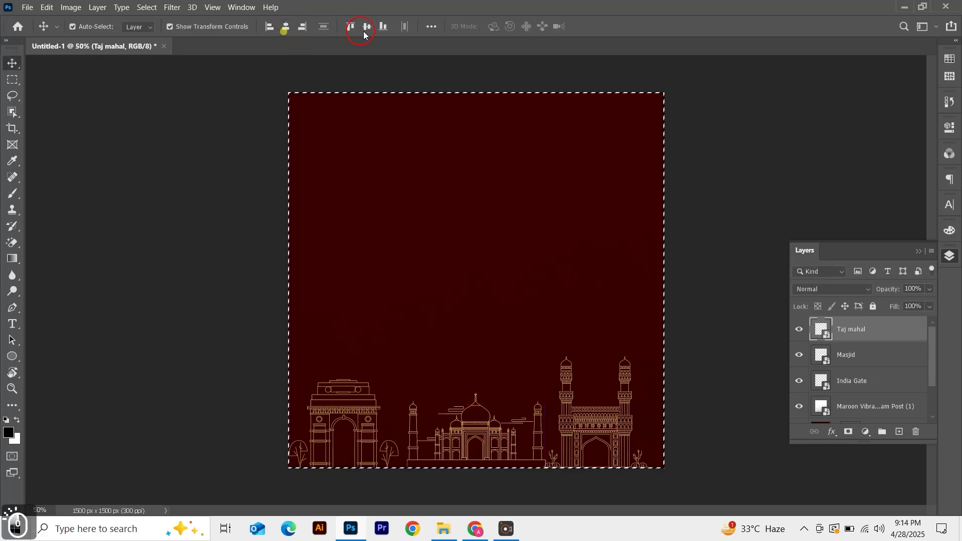
left_click(388, 27)
key("ctrl+d")
left_click(404, 133)
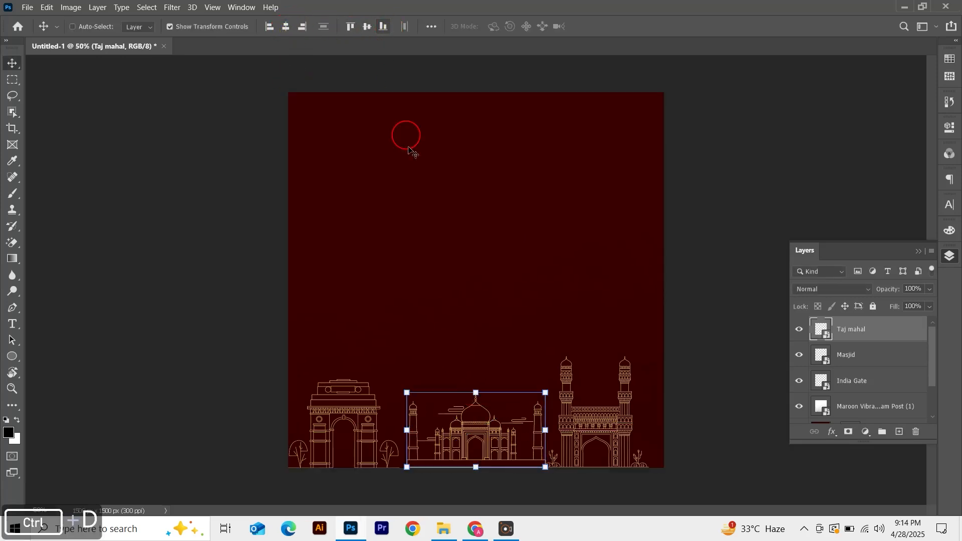
left_click_drag(468, 427, 468, 434)
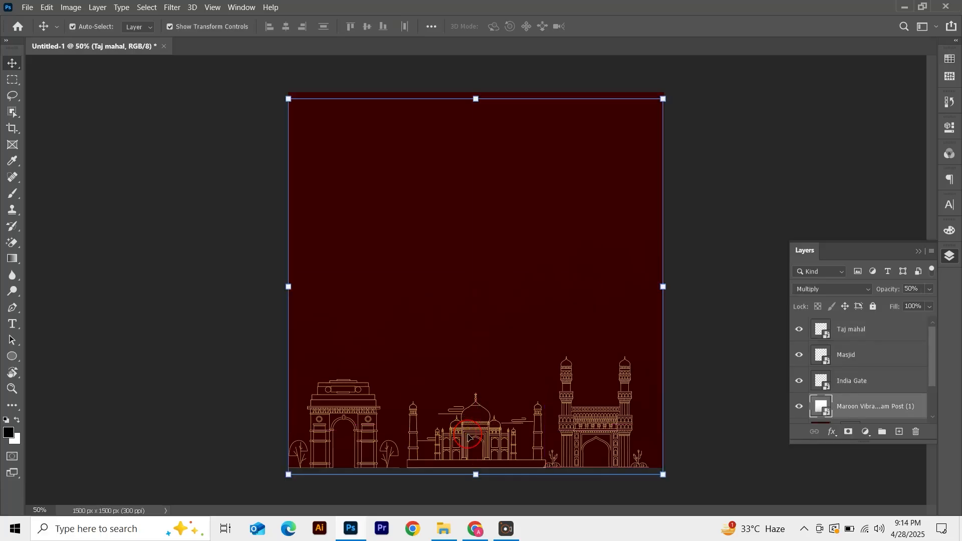
key("ctrl+z")
Move the Taj mahal down about 31 px with Free Transform so it sits on the canvas's bottom edge
key("ctrl+plus")
key("ctrl+plus")
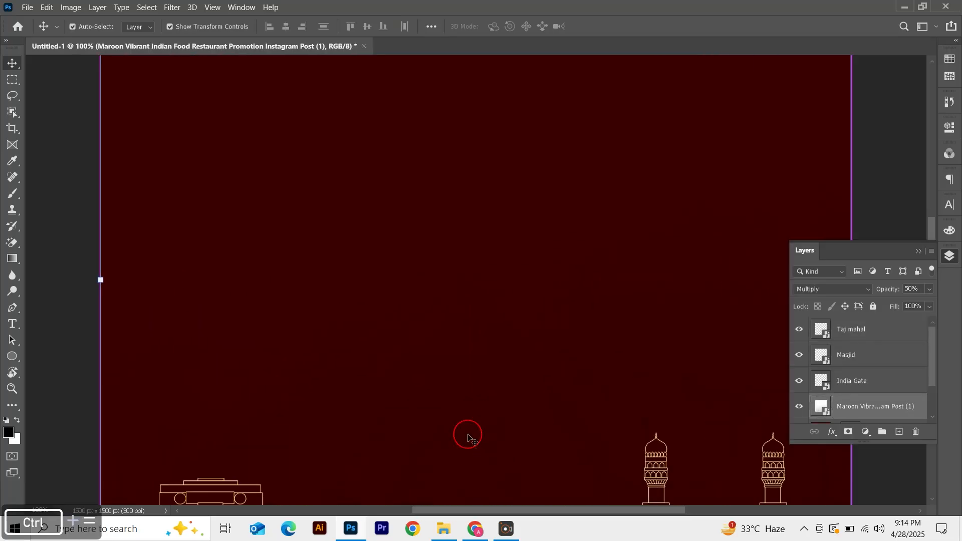
left_click_drag(446, 363, 410, 118)
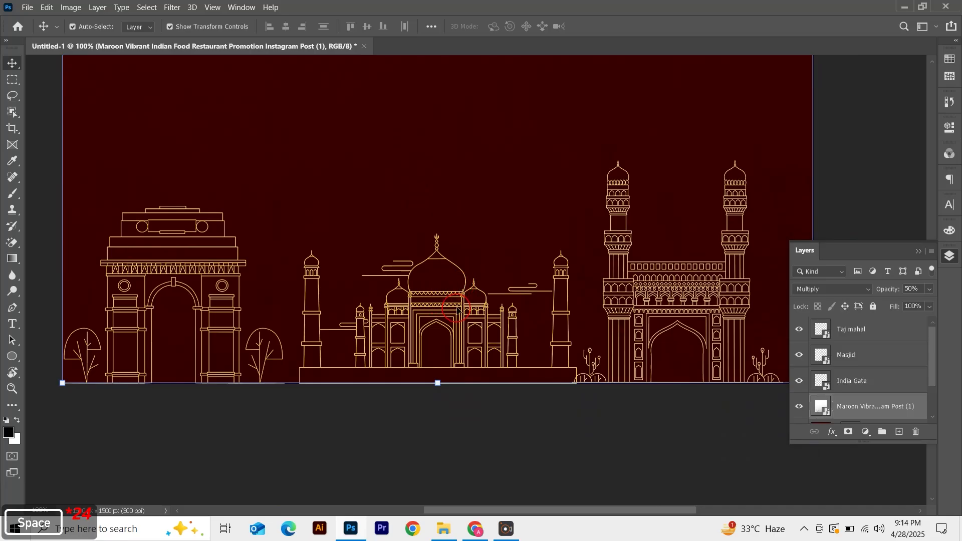
left_click(460, 305)
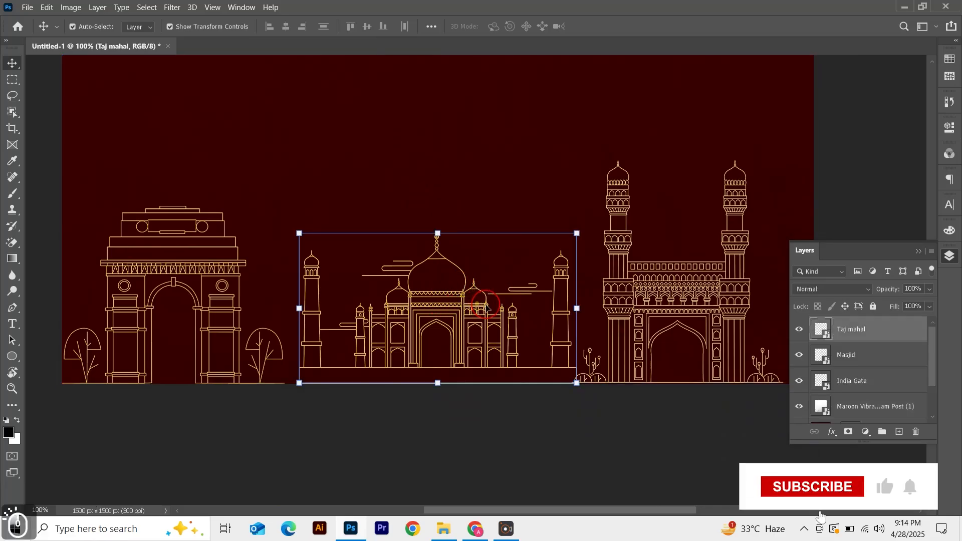
key("ctrl")
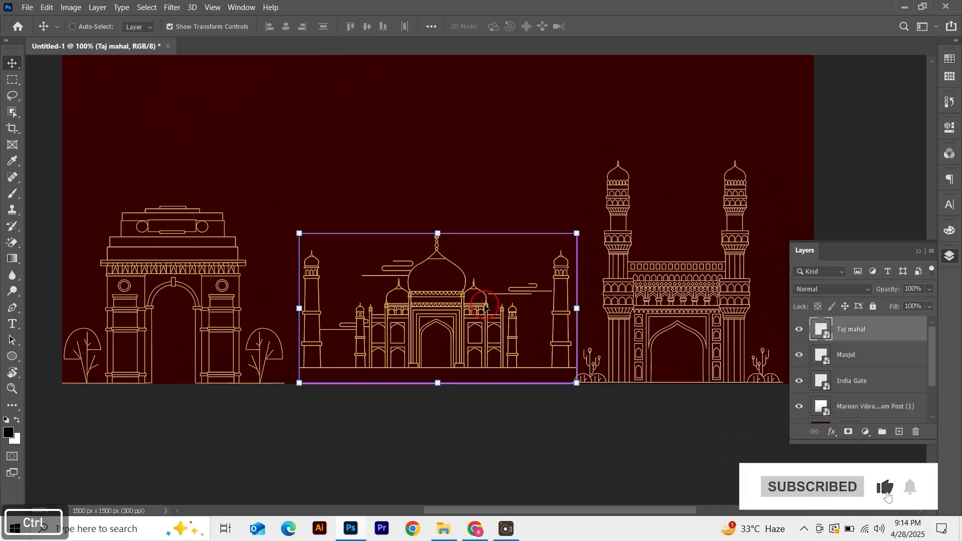
key("ctrl+t")
left_click_drag(437, 303, 437, 322)
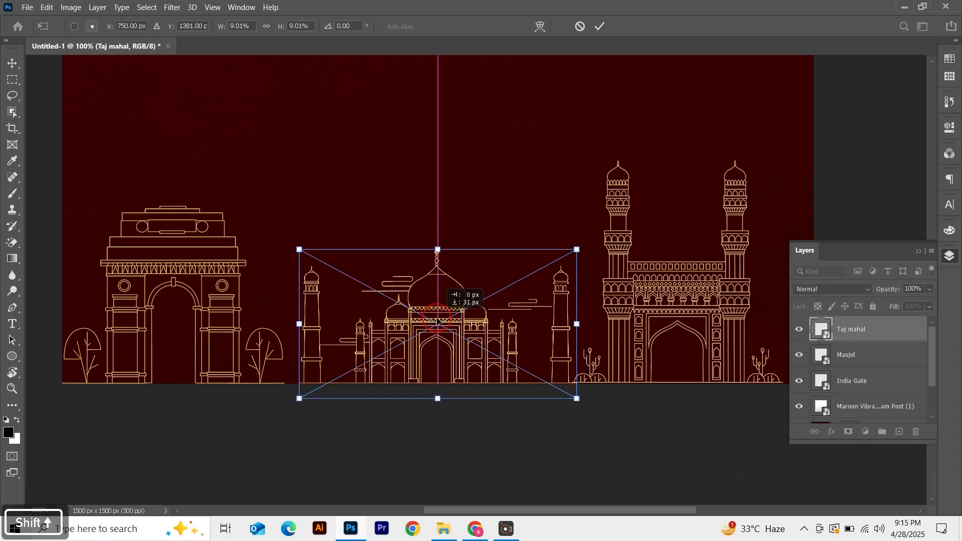
key("Return")
Align the India Gate to the canvas bottom and nudge it slightly to the right
left_click(222, 297)
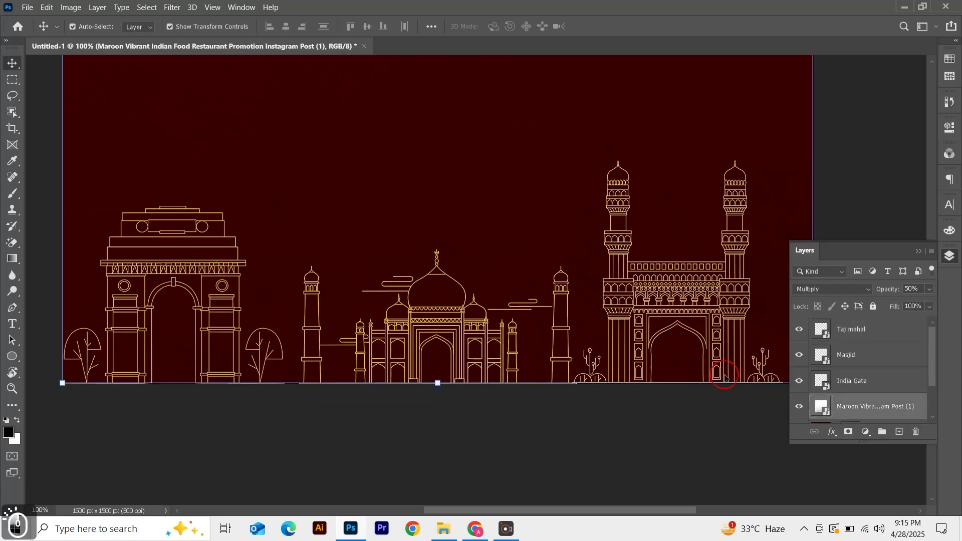
left_click(852, 379)
key("ctrl+a")
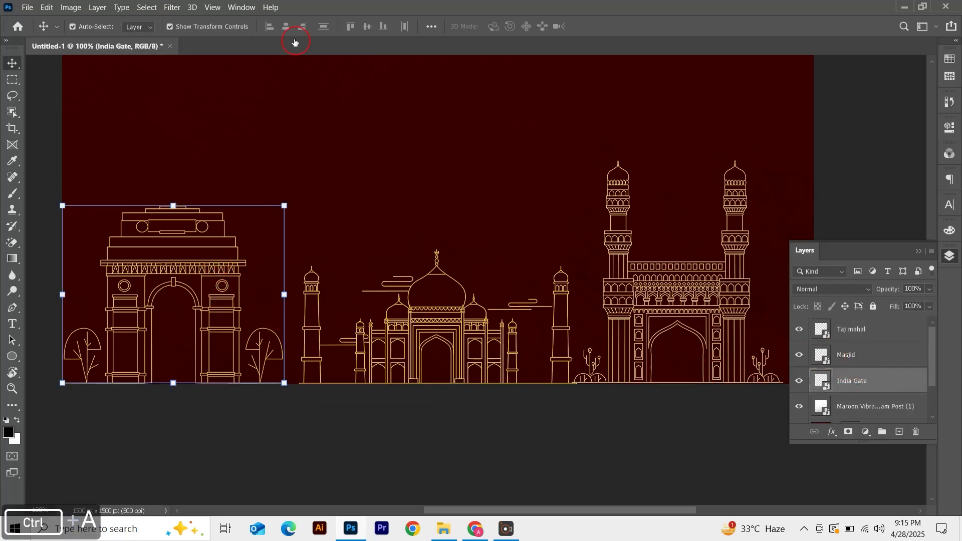
left_click(383, 27)
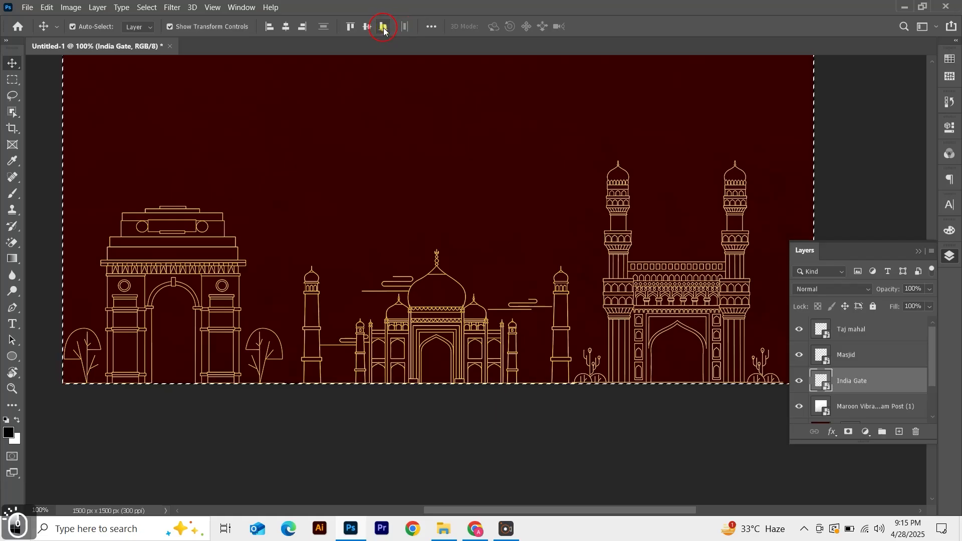
key("ctrl+d")
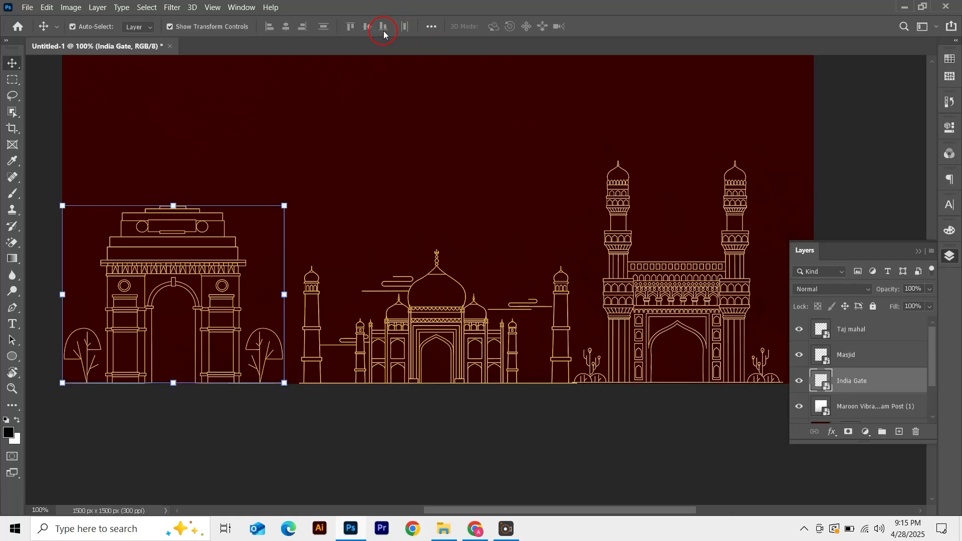
key("shift+Right")
key("shift+Right")
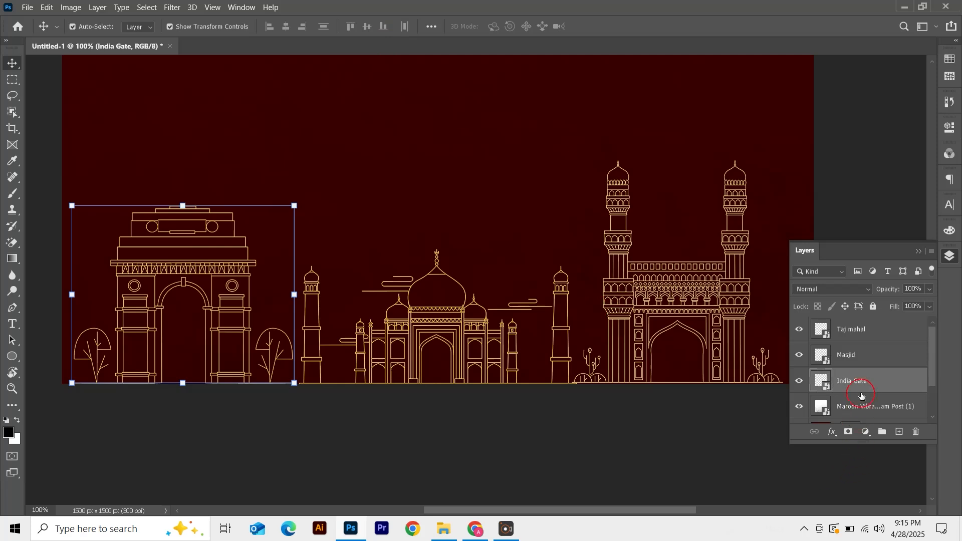
Nudge the Masjid about 30 px to the right
left_click(918, 251)
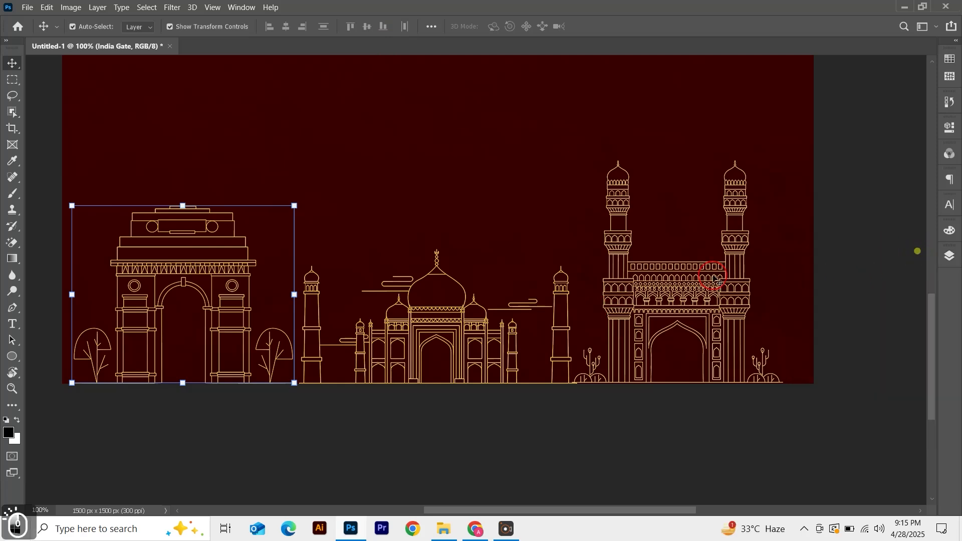
left_click(714, 281)
key("shift+Right")
key("shift+Right")
key("shift+Right")
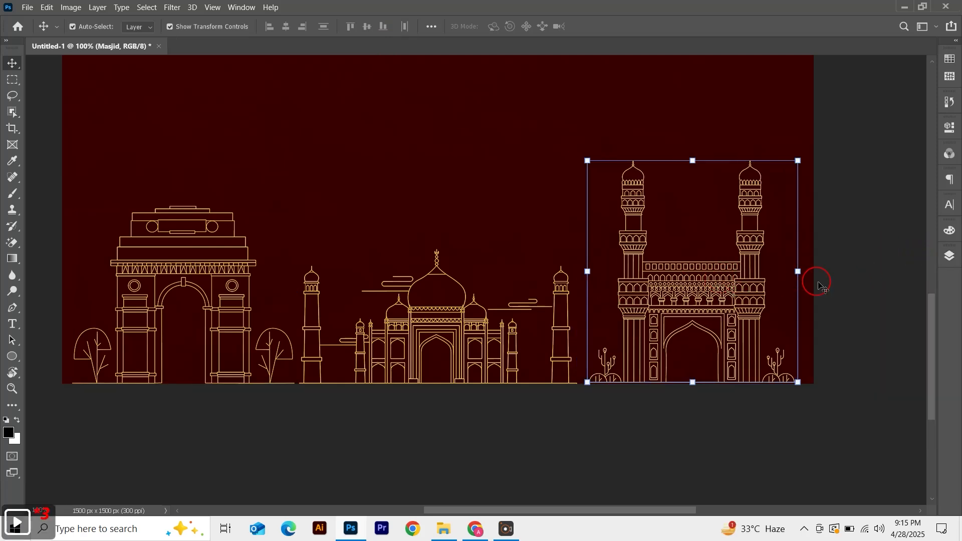
Select the Taj mahal, Masjid and India Gate layers and distribute them evenly across the width
left_click(950, 257)
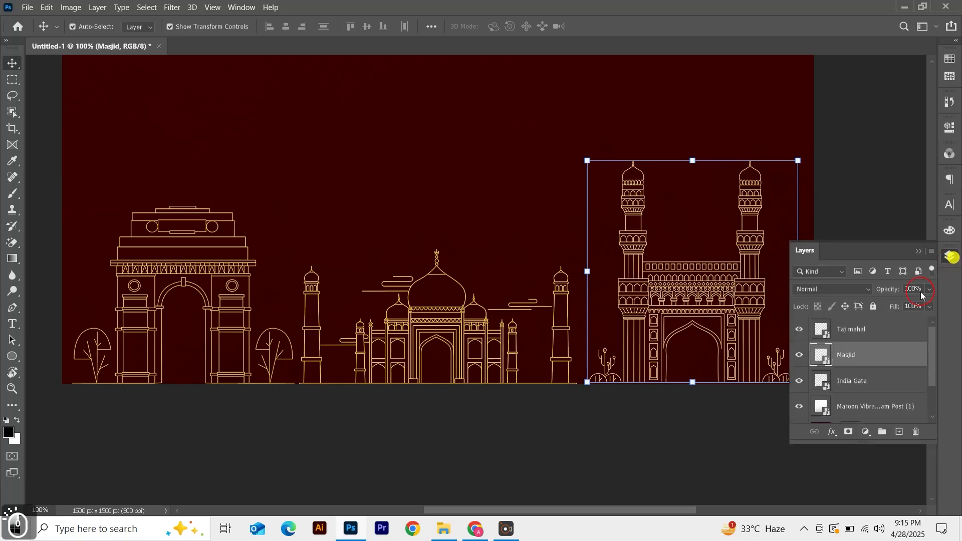
left_click(869, 330)
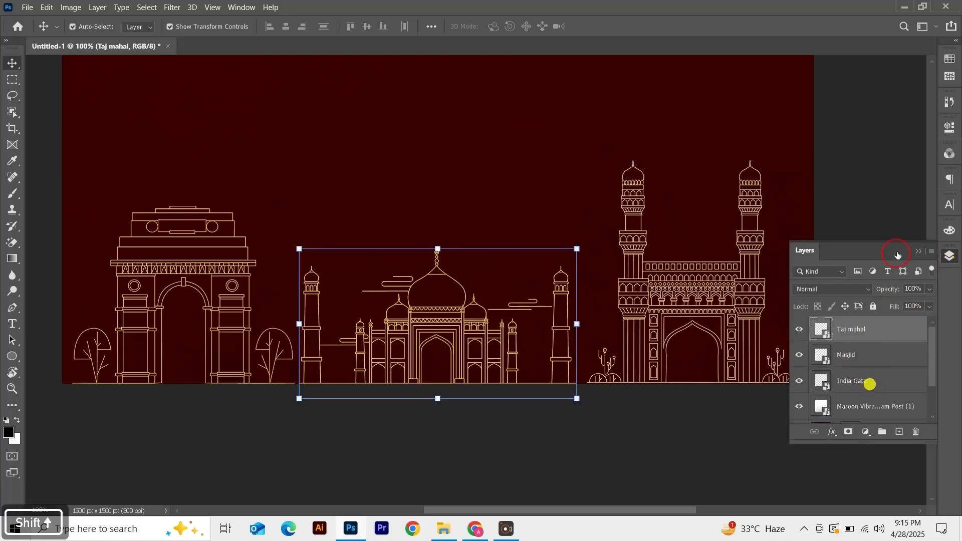
left_click(858, 382)
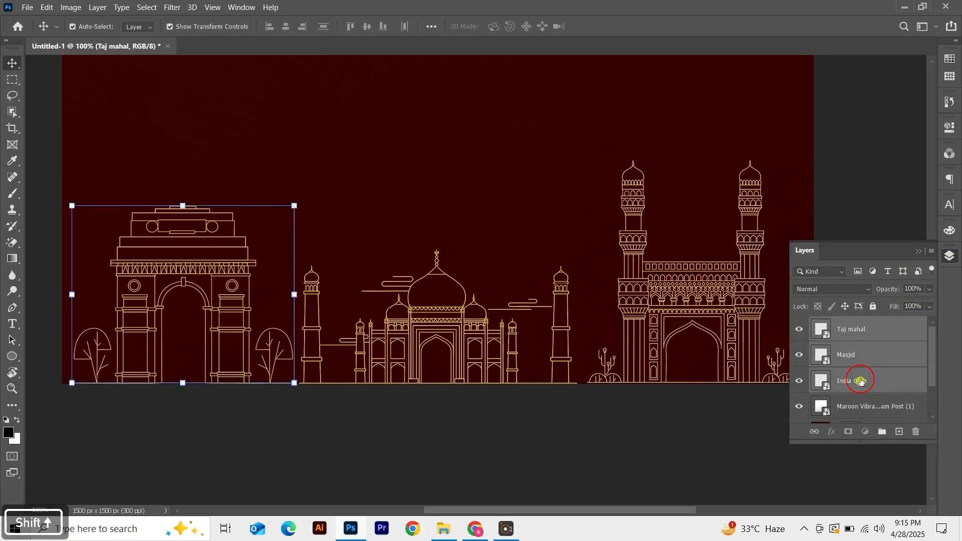
left_click(866, 329, "shift")
left_click(404, 26)
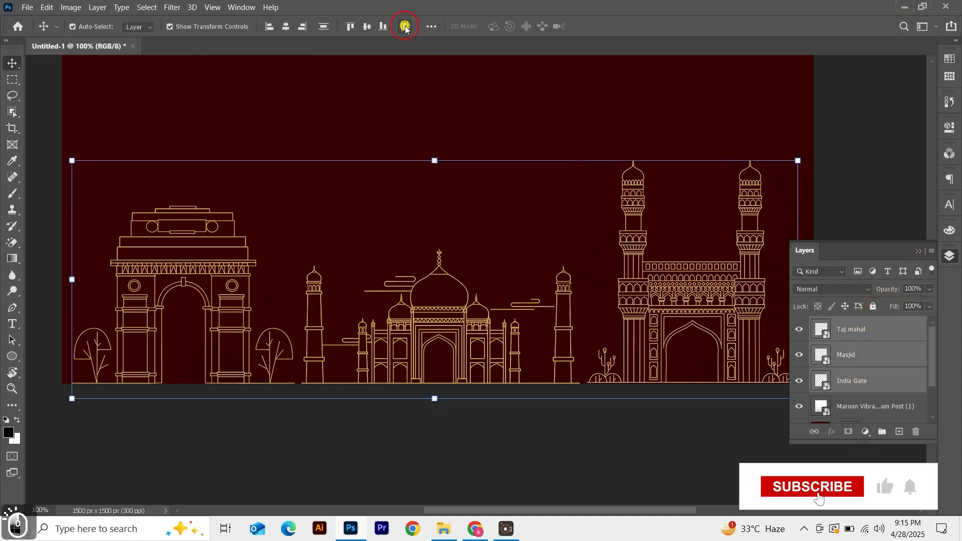
Group the three monument layers into a new group
left_click(919, 251)
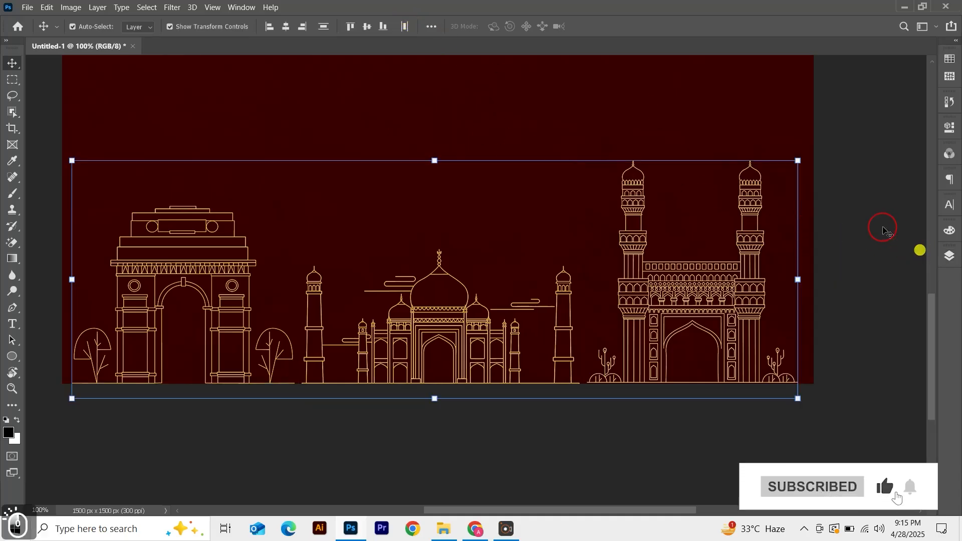
left_click(949, 256)
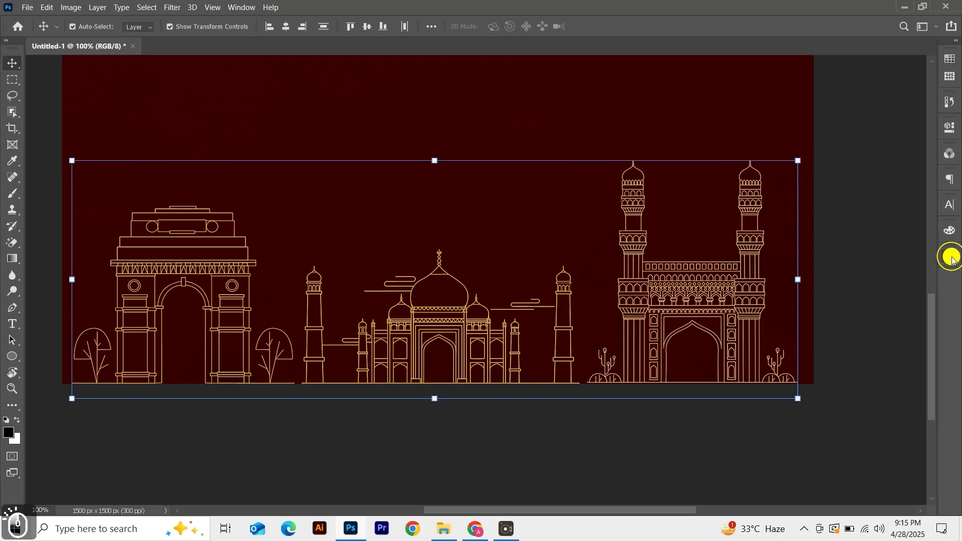
left_click(883, 434)
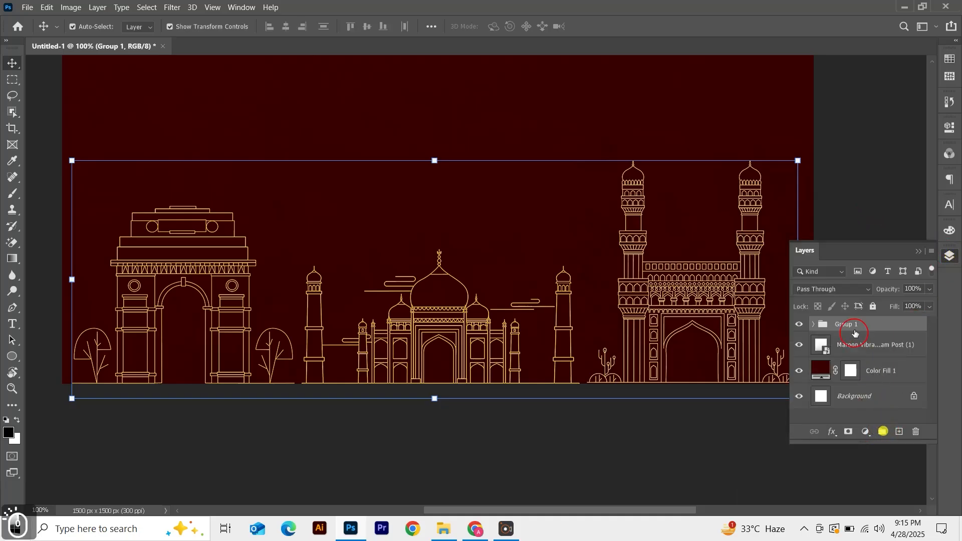
Center the monument group horizontally on the canvas
left_click(920, 252)
key("ctrl+a")
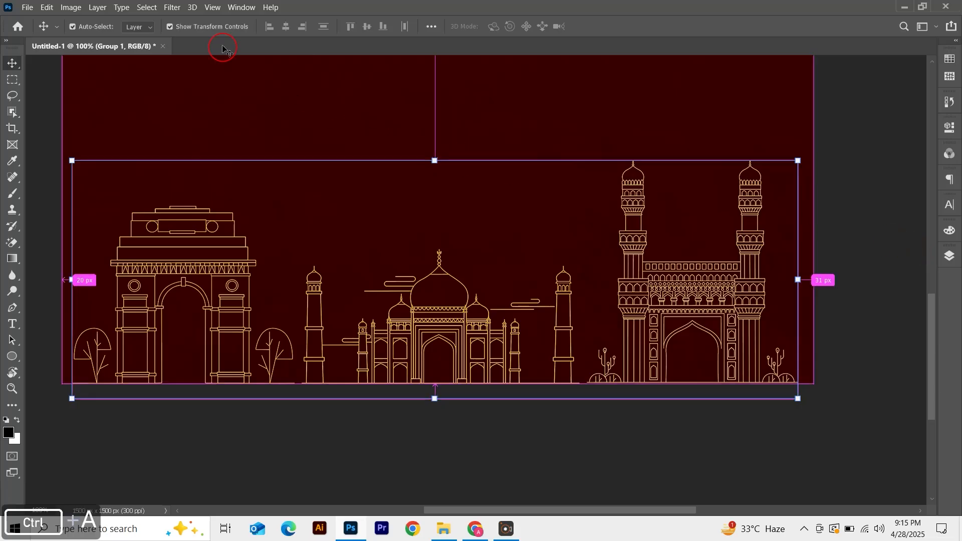
left_click(286, 28)
key("ctrl+d")
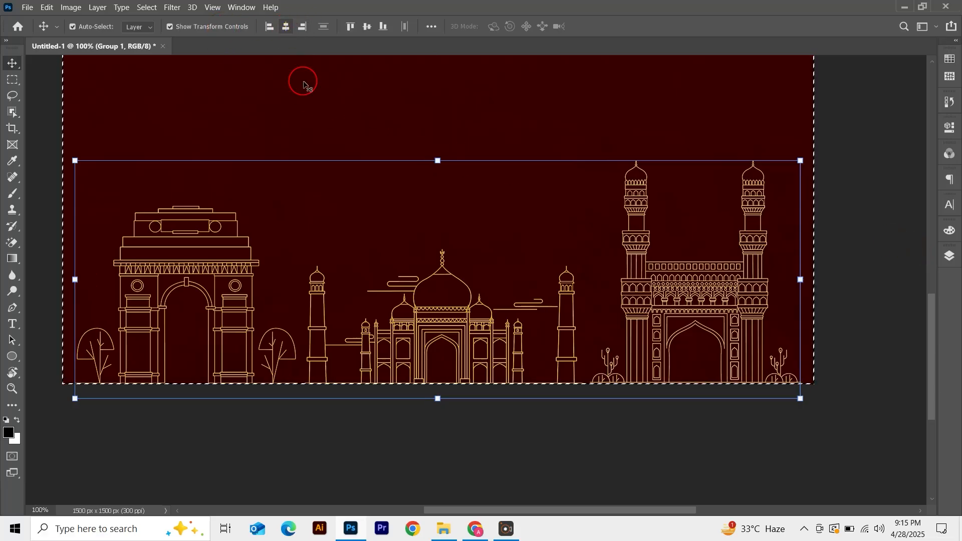
left_click(588, 445)
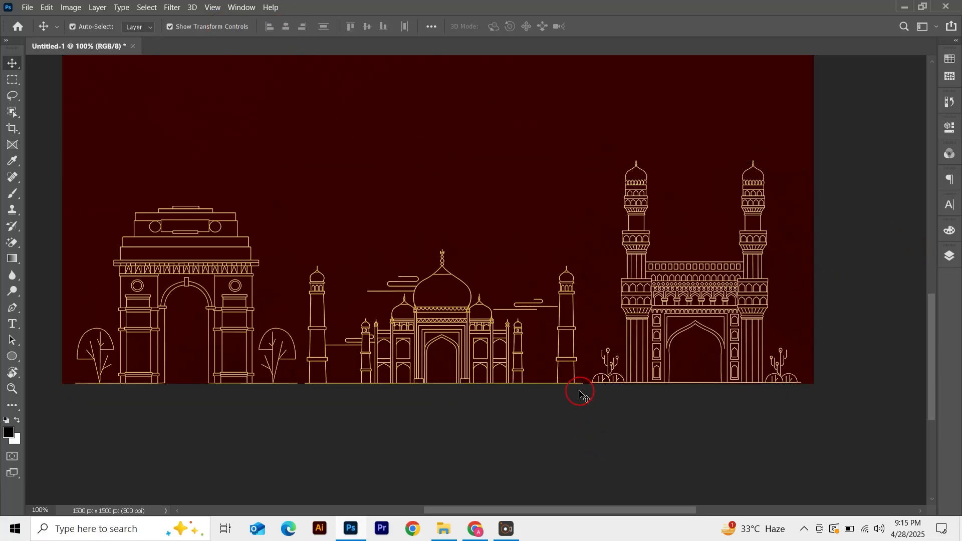
Place the 'Maroon Vibrant Indian Food' platter image embedded in the document and confirm it
key("ctrl+0")
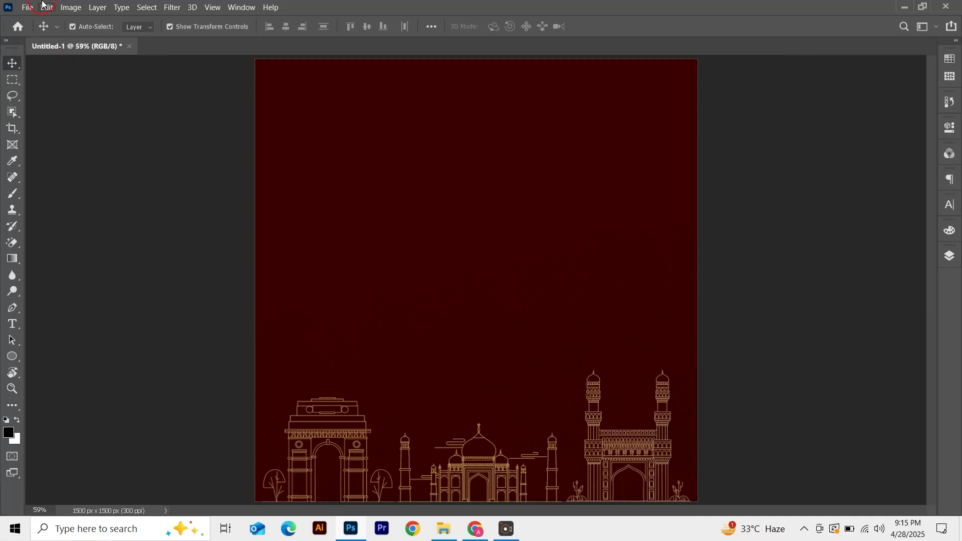
left_click(27, 7)
left_click(75, 243)
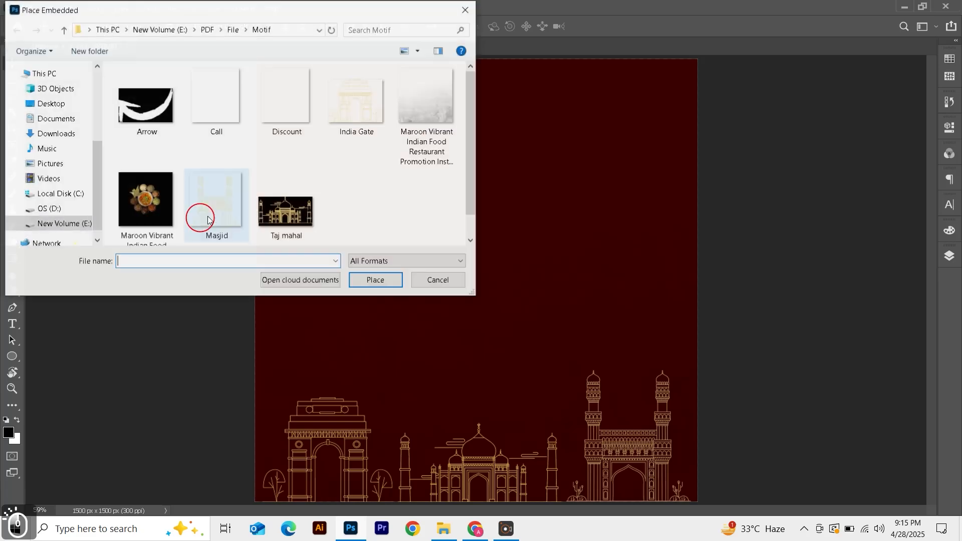
left_click(145, 216)
left_click(372, 281)
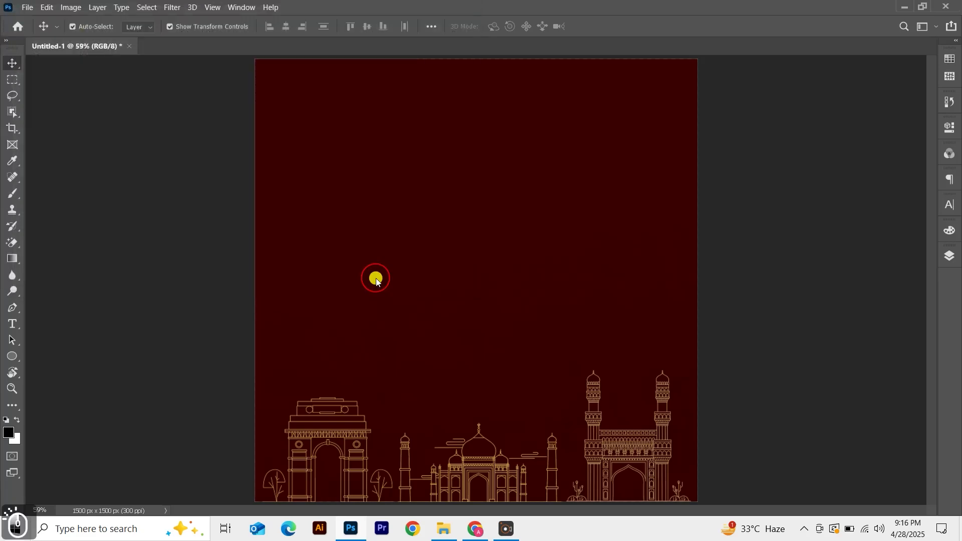
key("Return")
Rasterize the food image layer and remove its black background with the Magic Eraser
key("e")
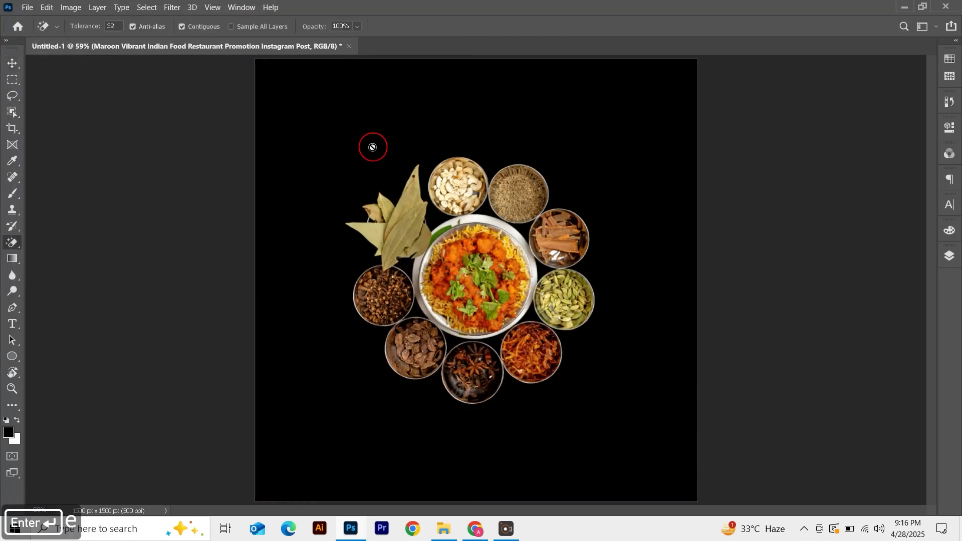
left_click(946, 258)
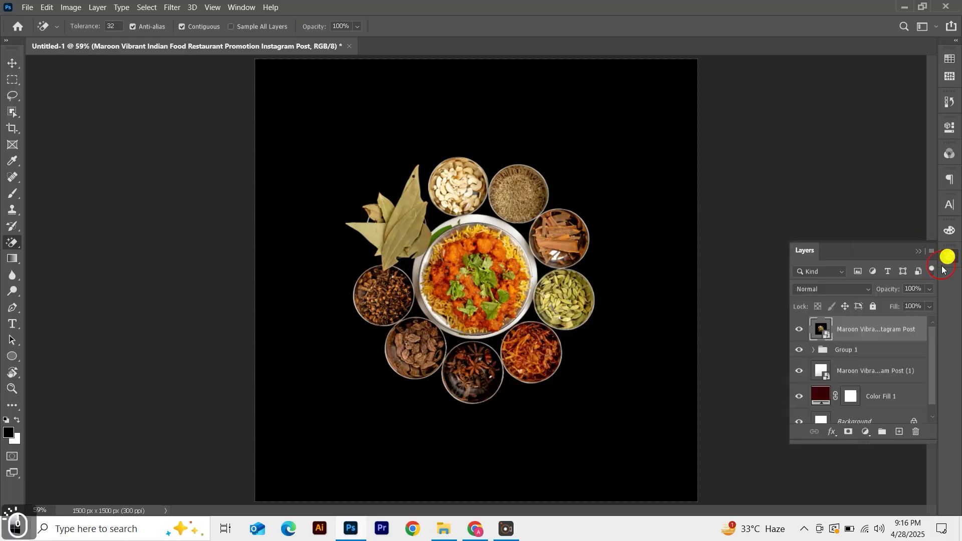
right_click(866, 327)
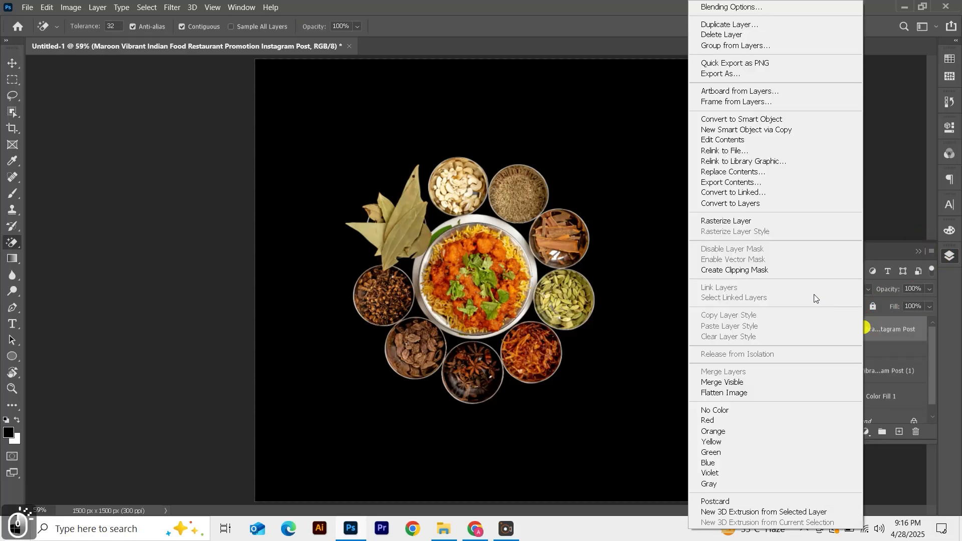
left_click(703, 218)
left_click(589, 173)
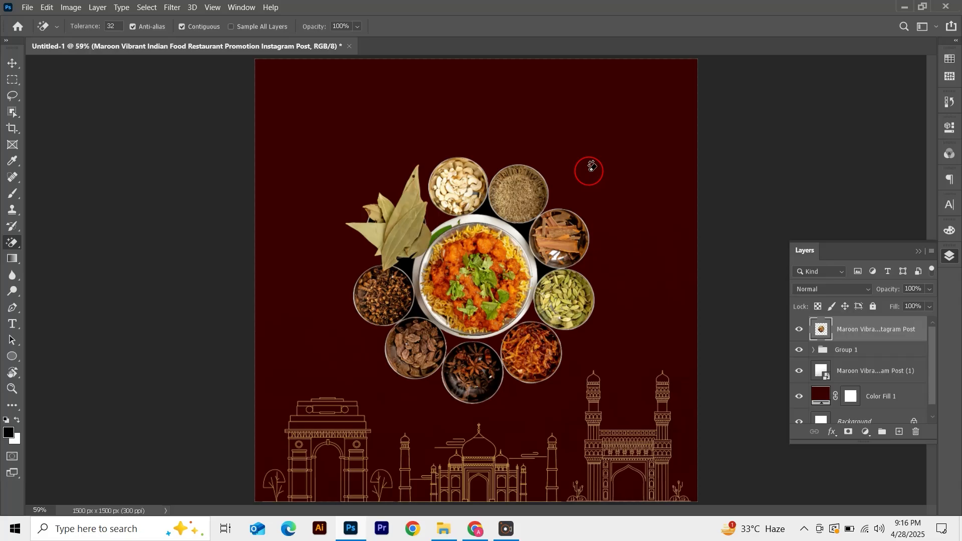
Erase the remaining black patches between the bowls with the Magic Eraser
key("ctrl+equal")
key("ctrl+equal")
key("ctrl+equal")
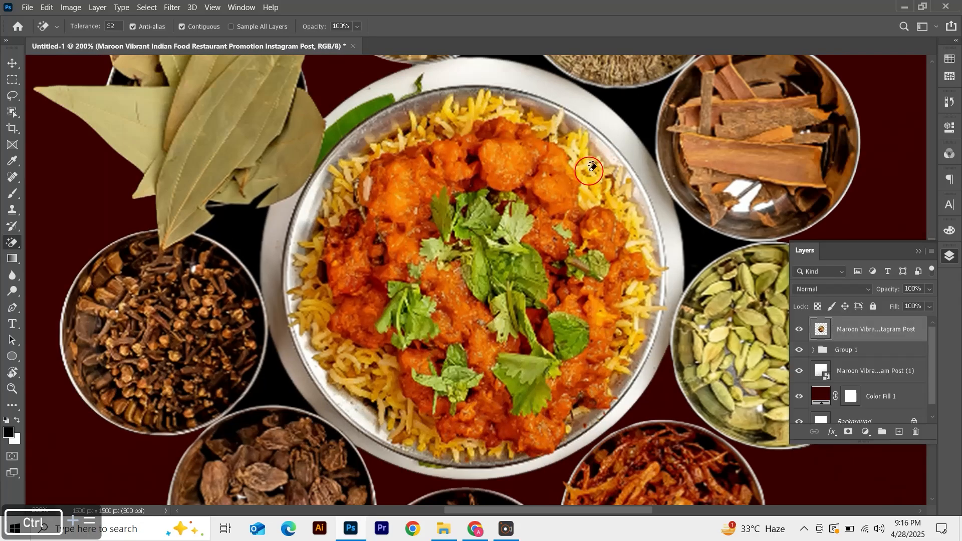
scroll(581, 155, "up", 3)
left_click(521, 96)
left_click(713, 307)
left_click(238, 292)
scroll(279, 348, "down", 1)
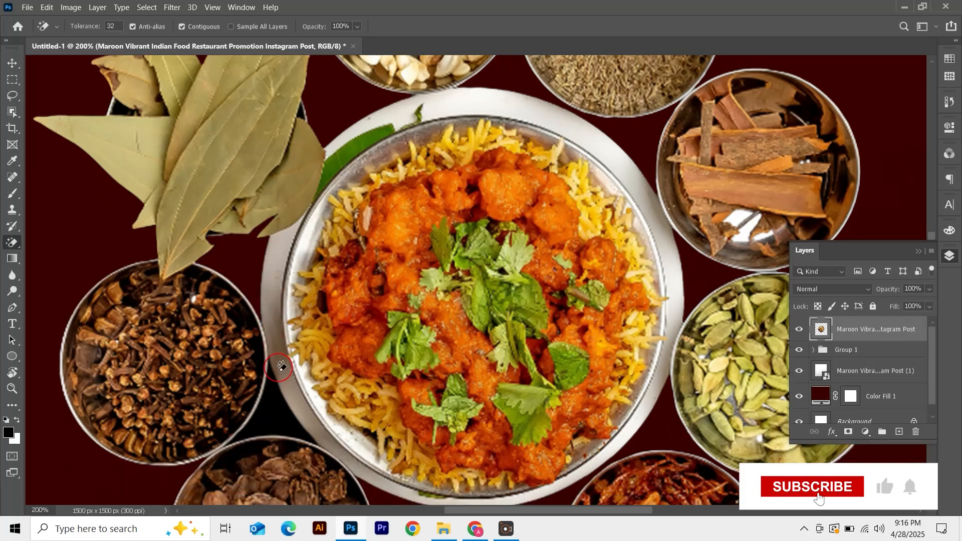
left_click(279, 414)
scroll(279, 415, "down", 2)
key("ctrl+0")
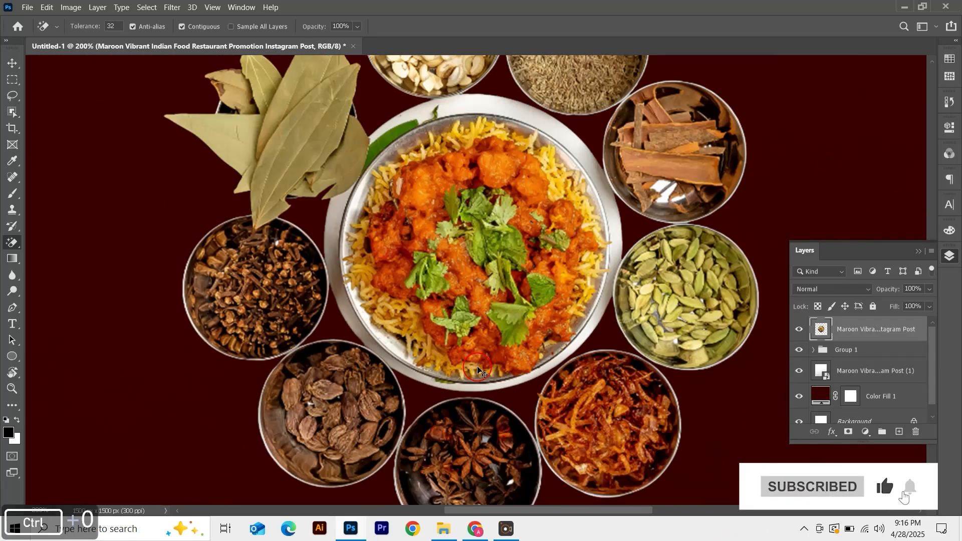
Scale the food platter down slightly and move it lower on the canvas
key("v")
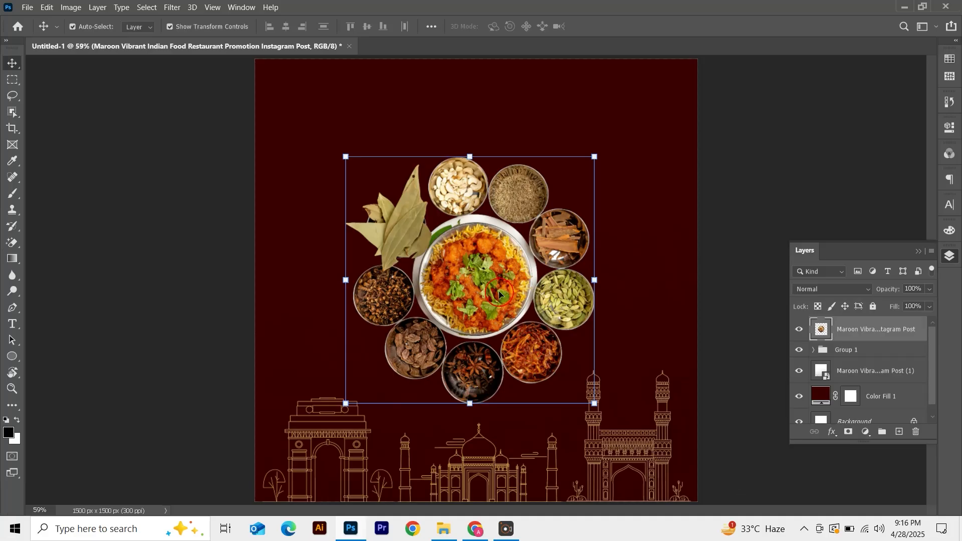
left_click_drag(465, 157, 466, 182)
key("Return")
left_click_drag(479, 288, 480, 307)
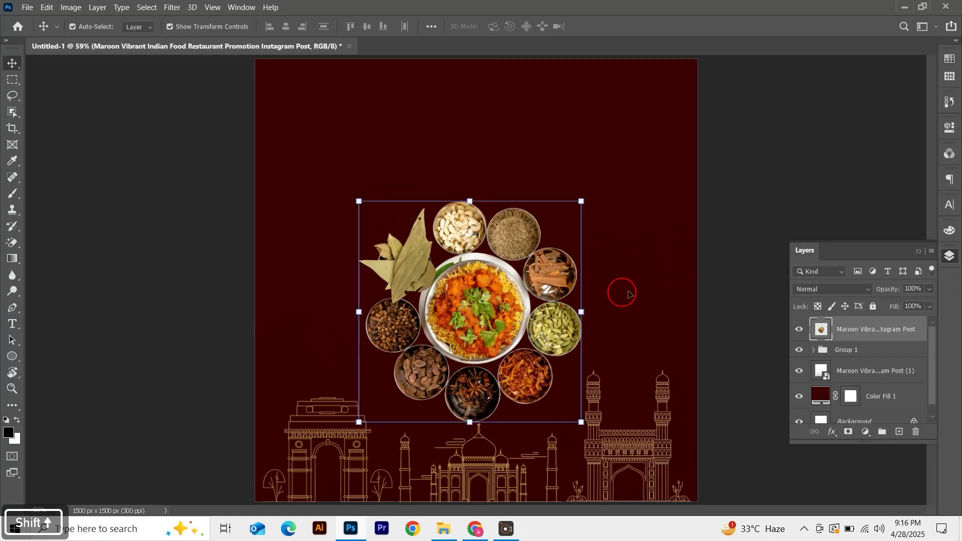
Add a new layer above the skyline group and paint a soft dark shadow behind the food platter with a large brush
left_click(745, 265)
left_click(882, 350)
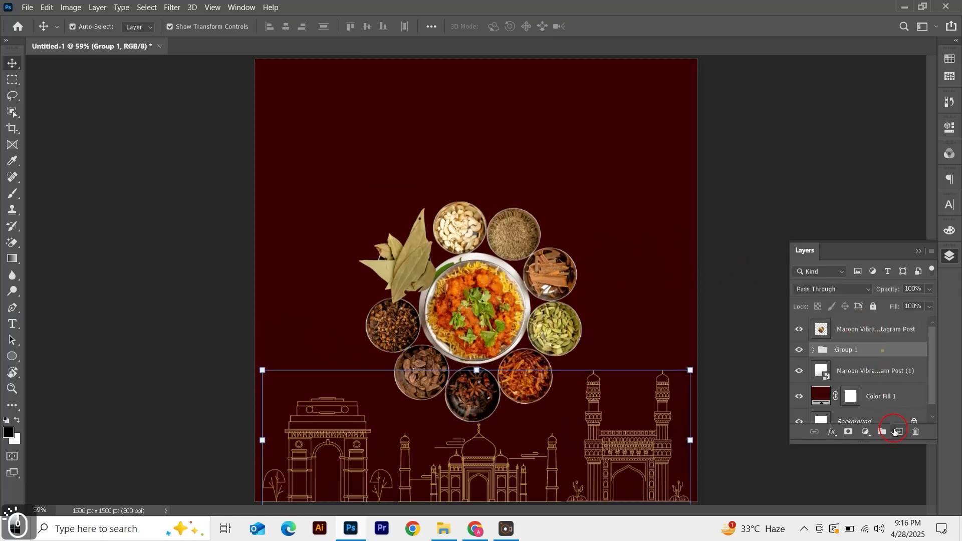
left_click(899, 431)
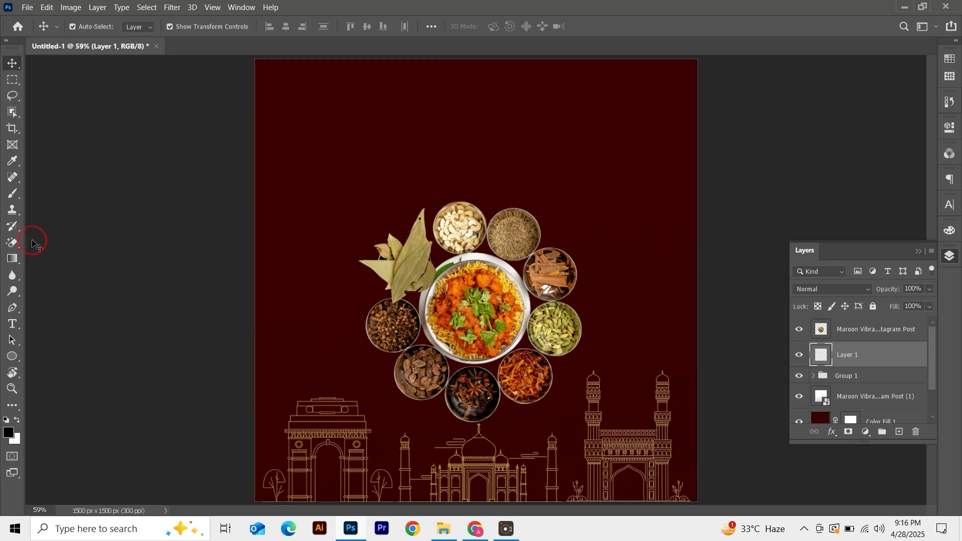
left_click(14, 198)
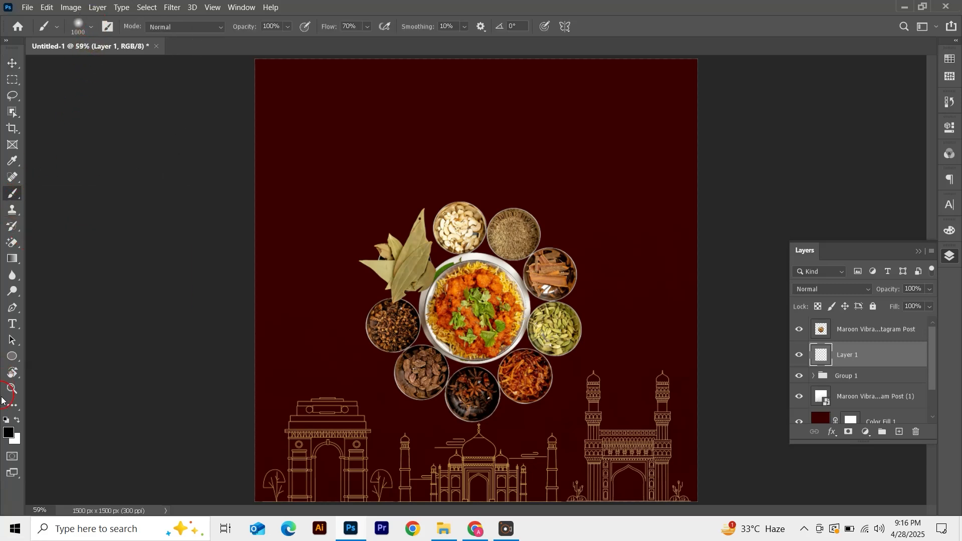
key("bracketleft")
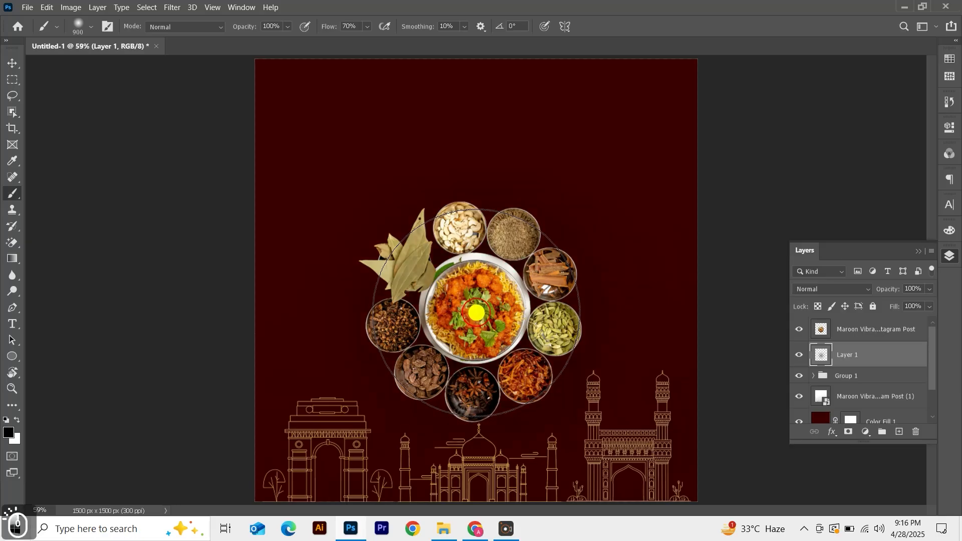
key("v")
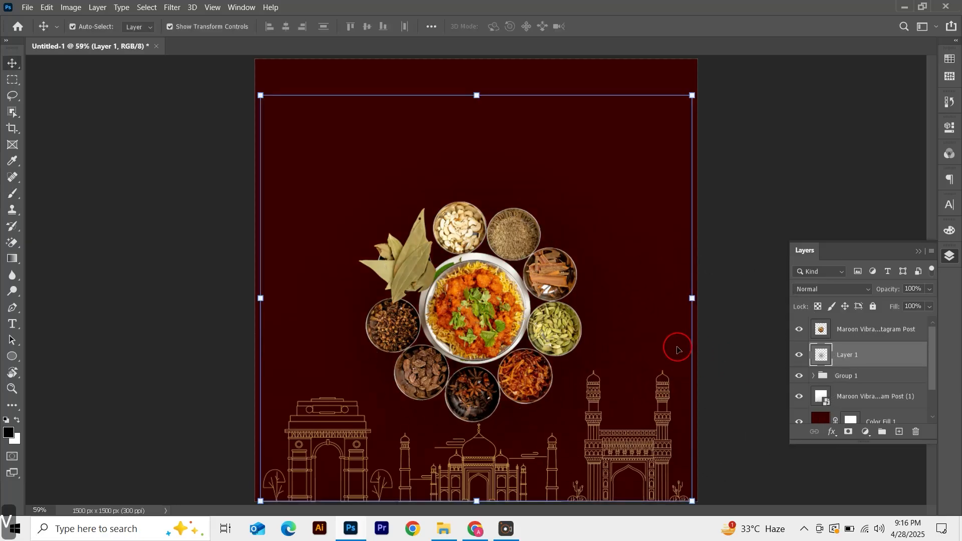
left_click(771, 210)
left_click(800, 354)
left_click(741, 242)
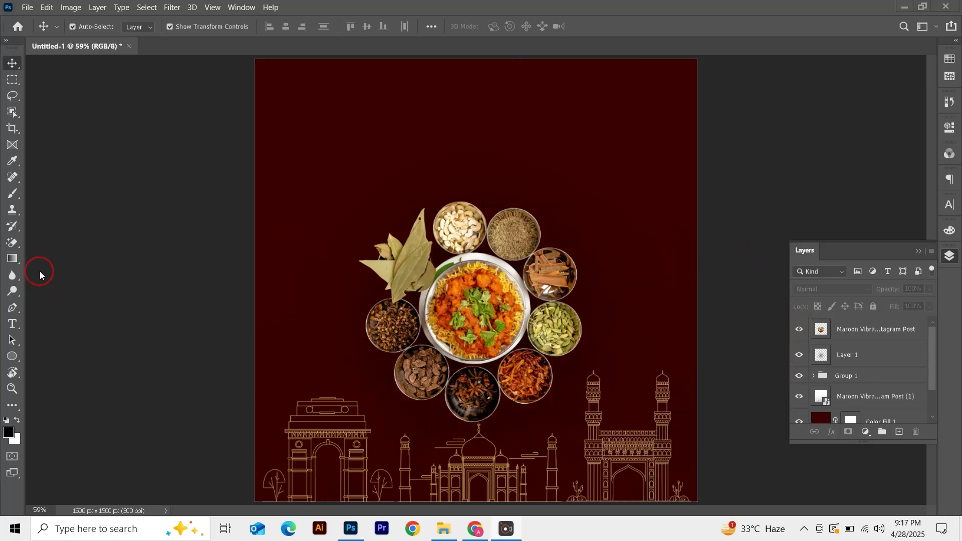
Add the heading 'THE TASTE OF INDIA' as a text layer near the top of the canvas
left_click(15, 326)
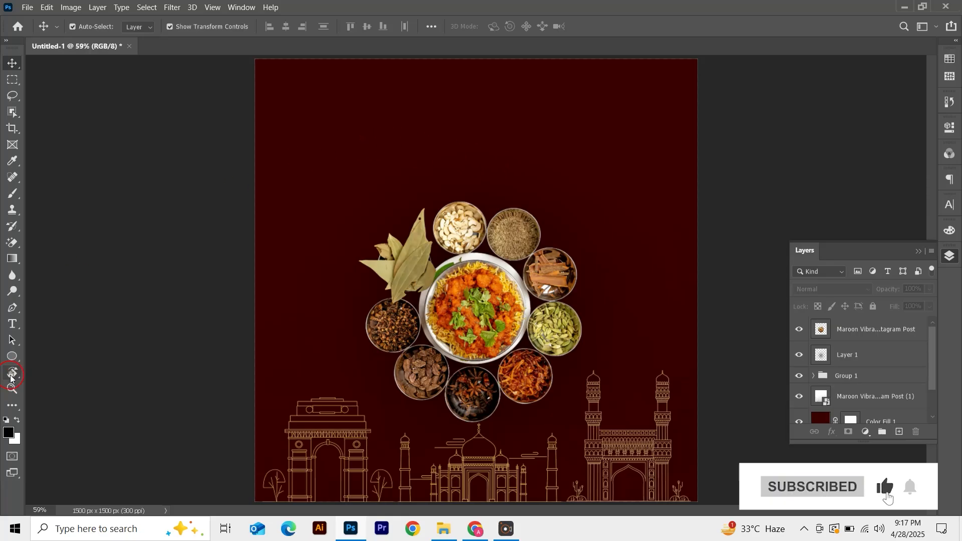
left_click(14, 324)
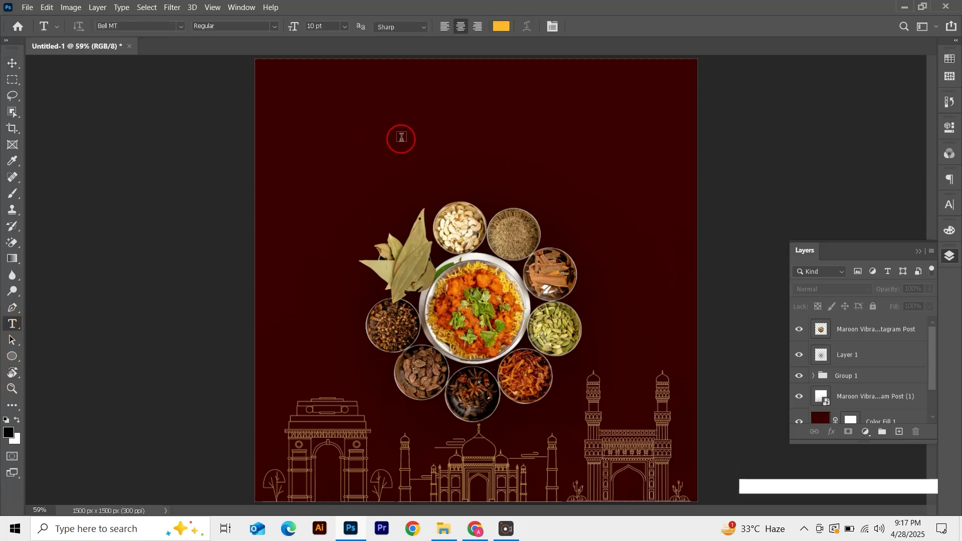
left_click(345, 129)
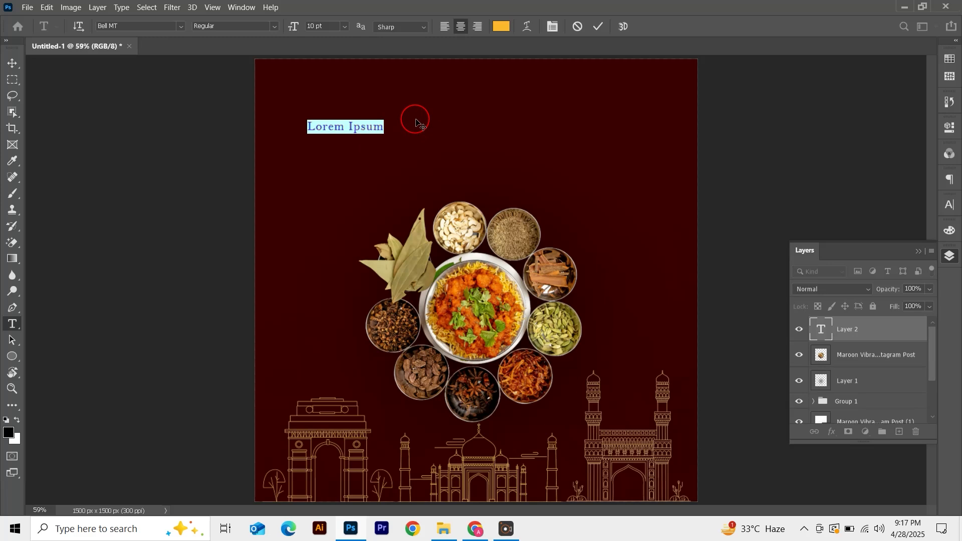
key("shift")
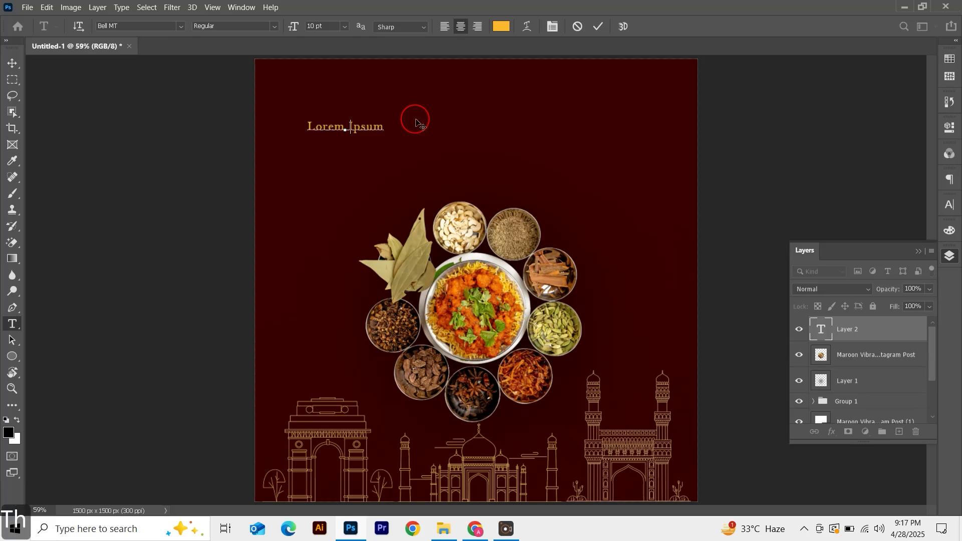
type("The taste of indi")
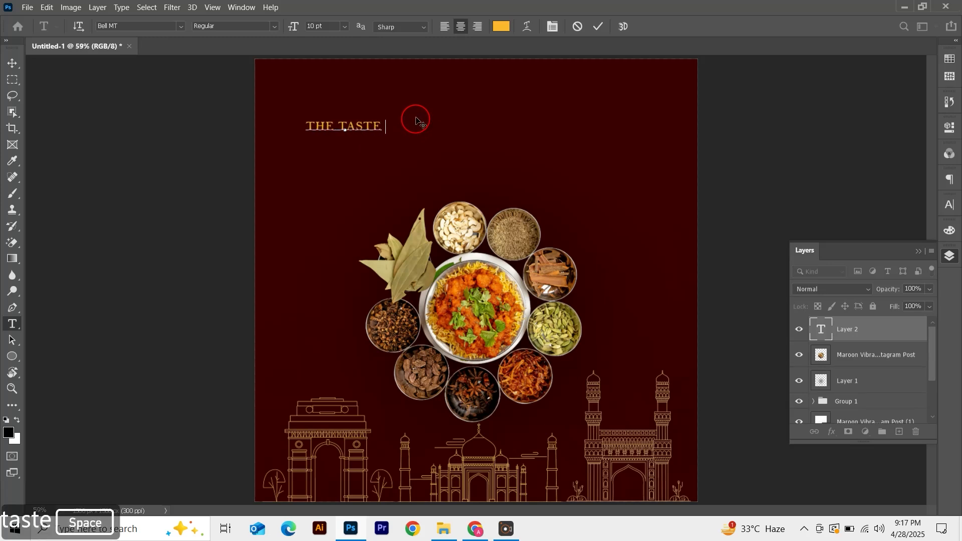
type("a")
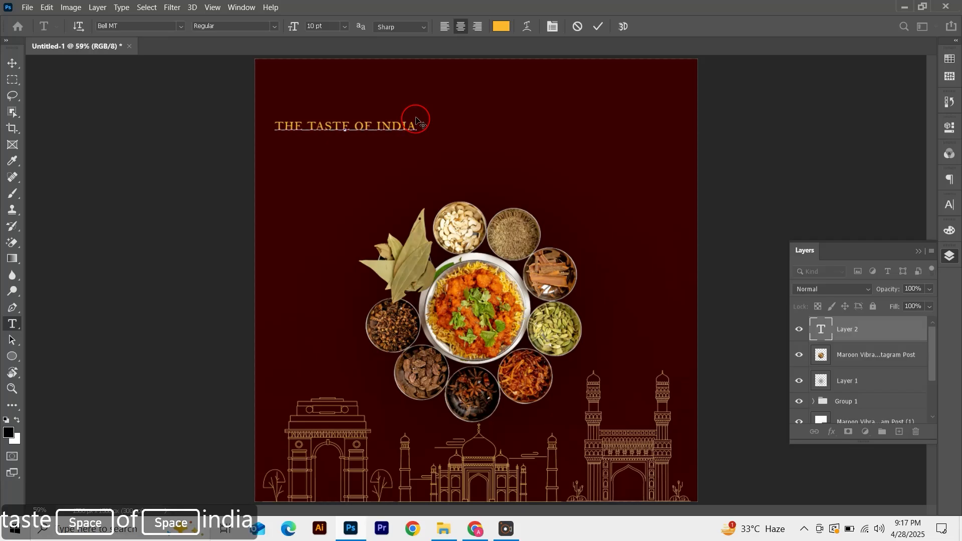
left_click(598, 27)
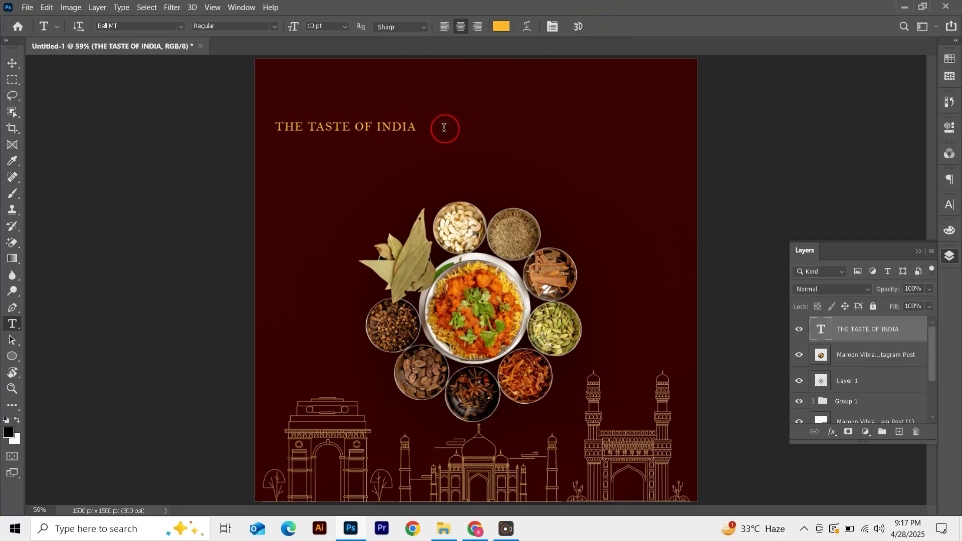
Enlarge the heading and center it horizontally on the canvas
key("v")
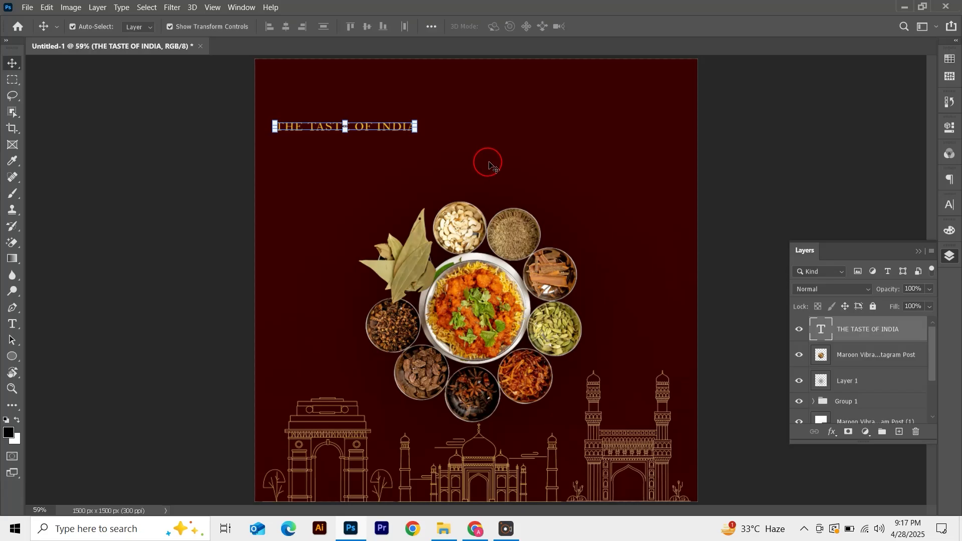
left_click_drag(421, 136, 530, 171)
key("Return")
key("ctrl")
key("ctrl+a")
left_click(286, 26)
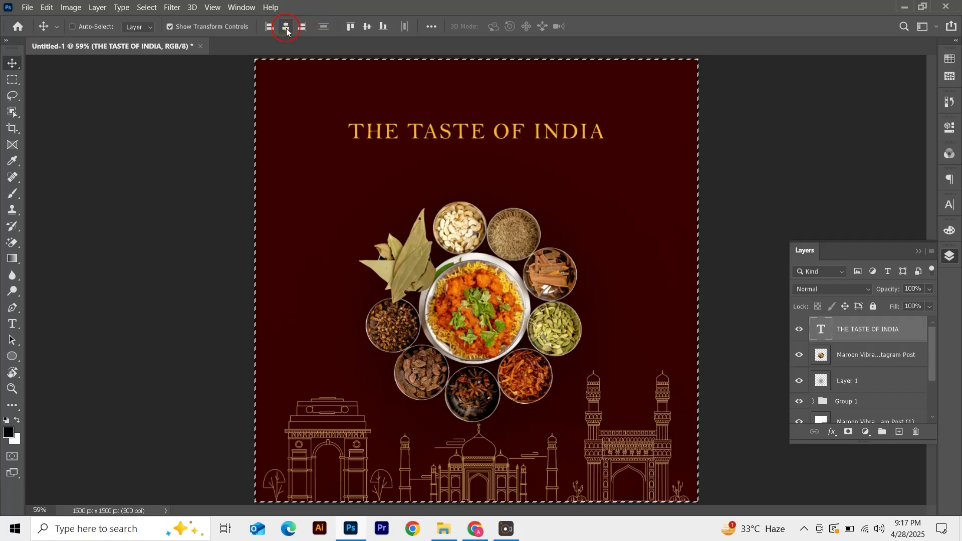
key("ctrl+d")
left_click(520, 68)
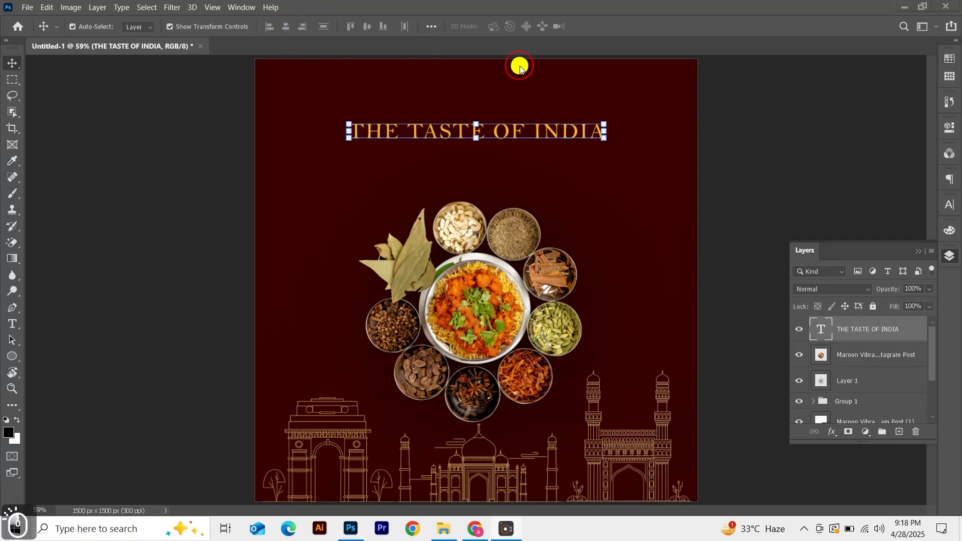
Add the tagline 'Taste the Tradition, Love the Flavor: Your Passage to Indian Gastronomy with us.' below the heading on two lines
left_click(211, 164)
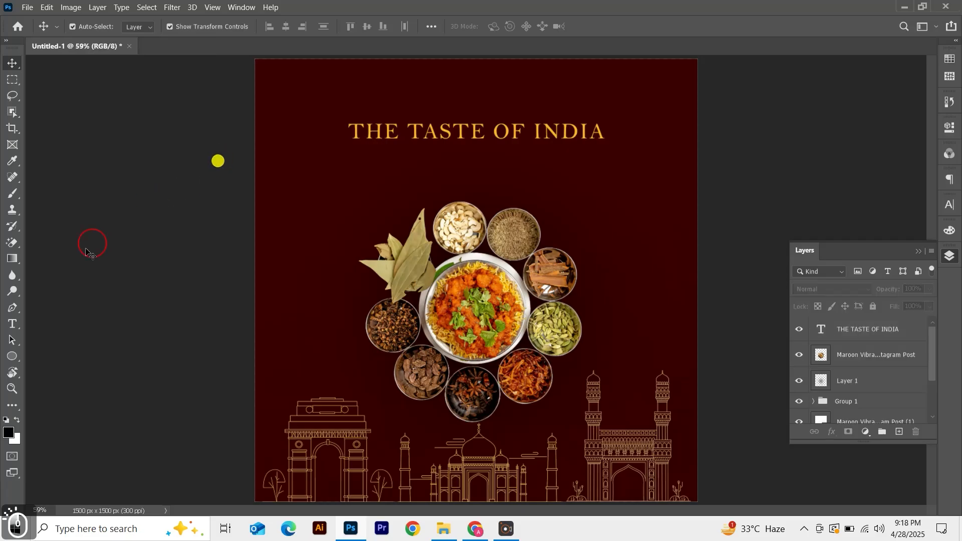
left_click(13, 326)
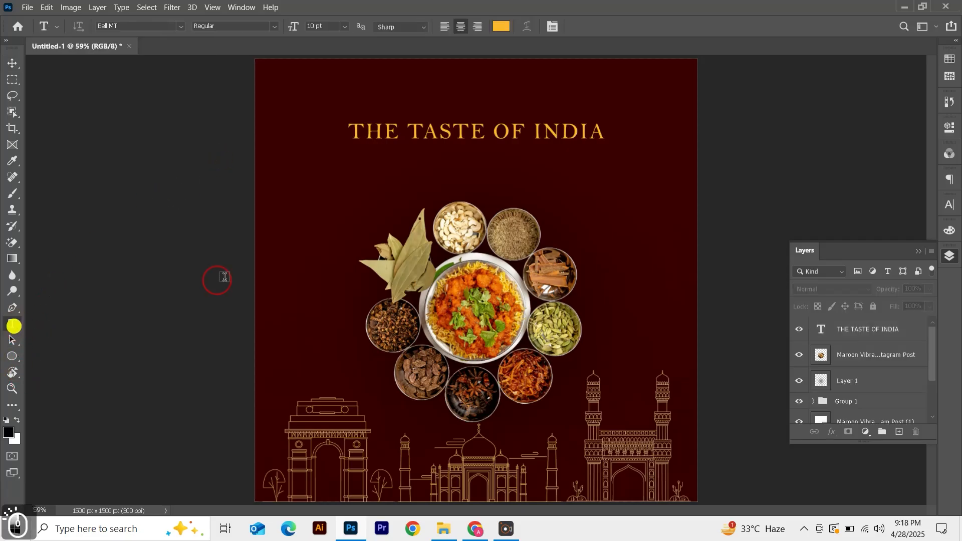
left_click(352, 180)
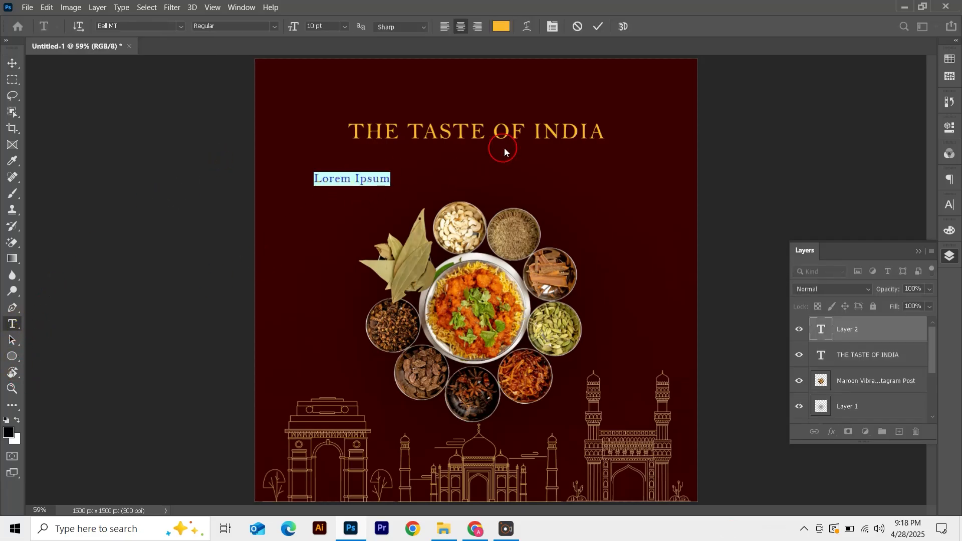
type("Taste the Tradi")
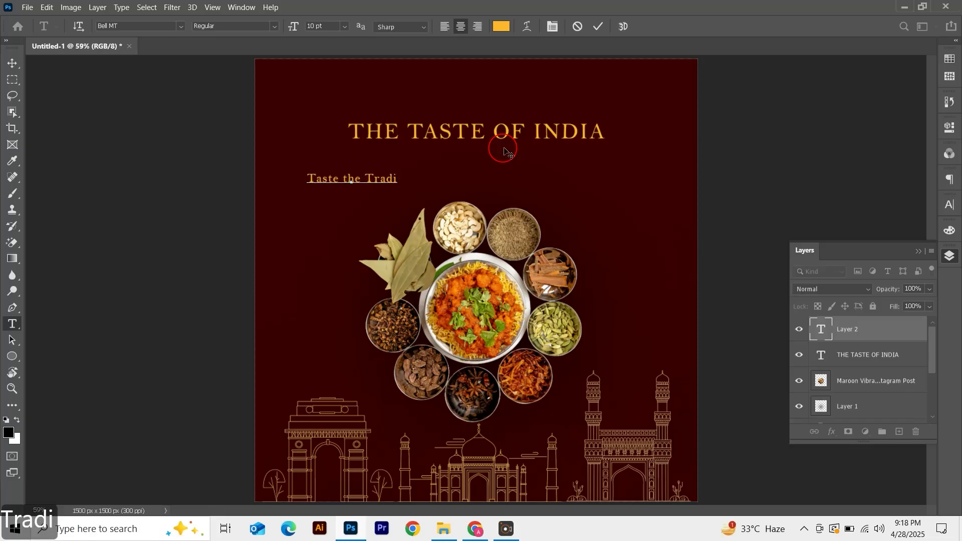
type("tion.")
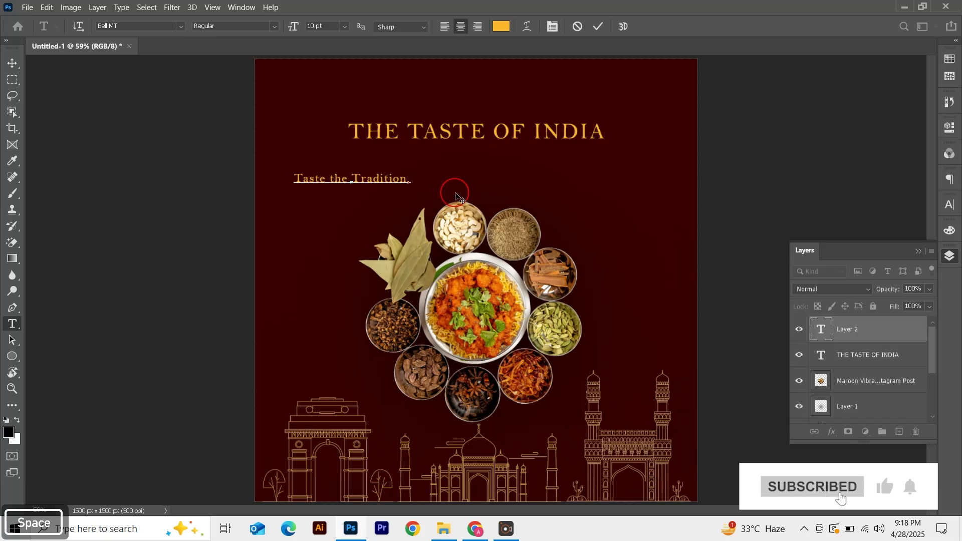
type(" Love the Flou")
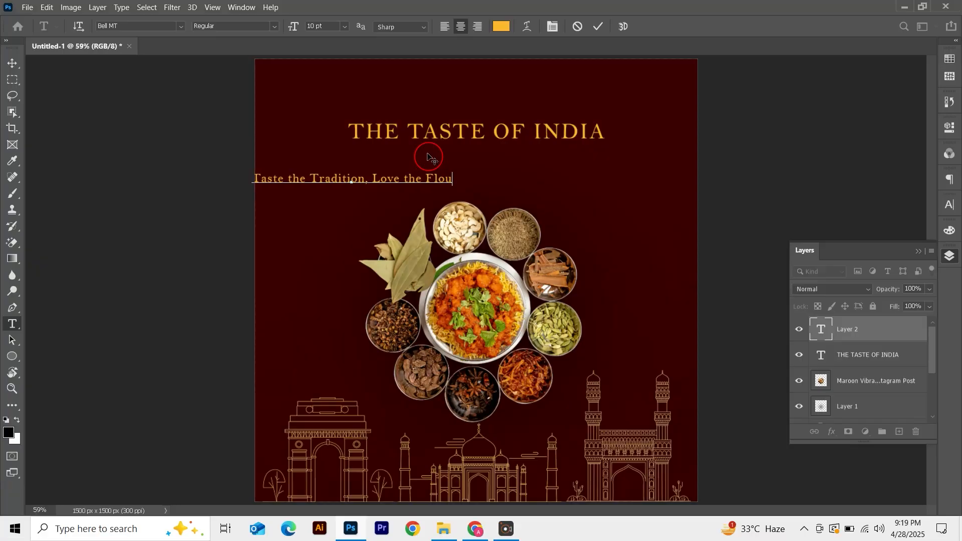
key("BackSpace")
key("BackSpace")
type("avor: Your Passage to Indian")
key("Return")
type("Gas")
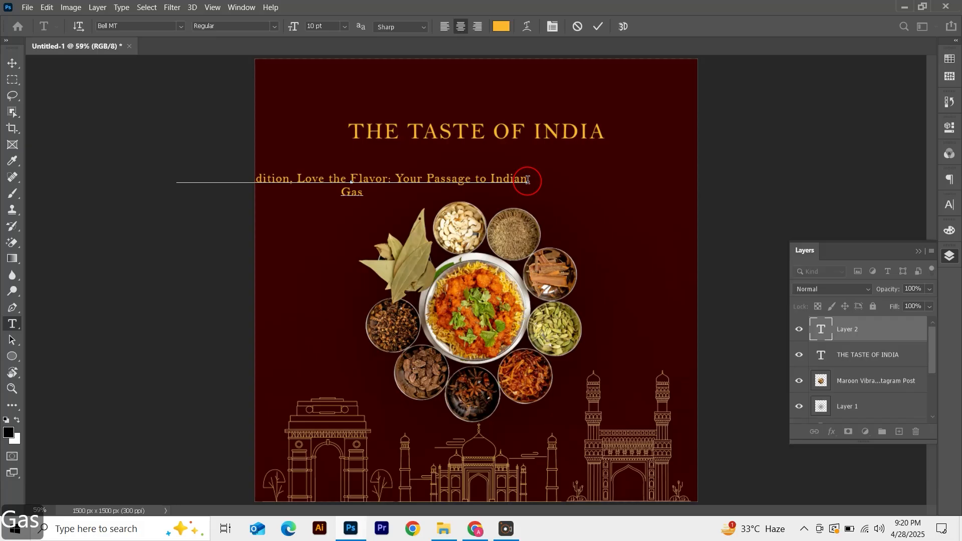
type("tronom")
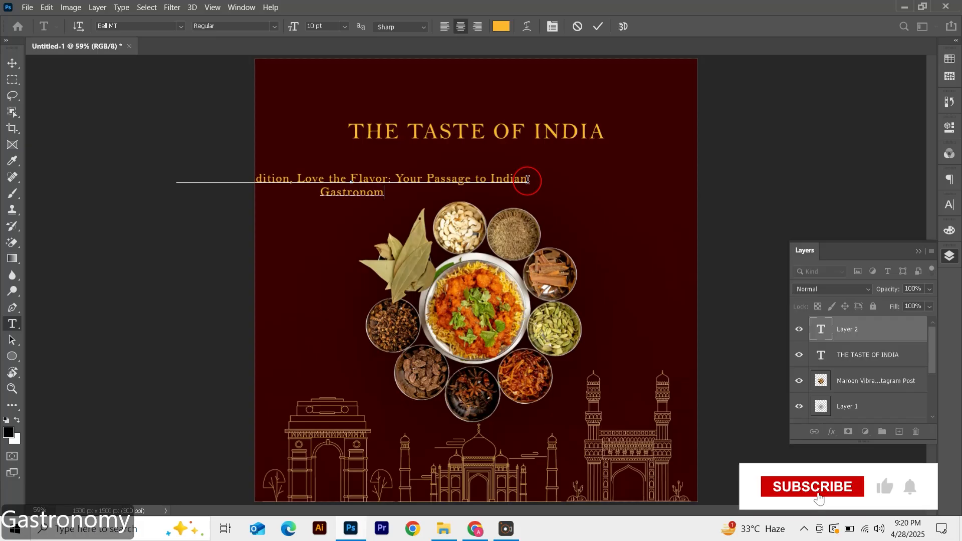
type("y with ")
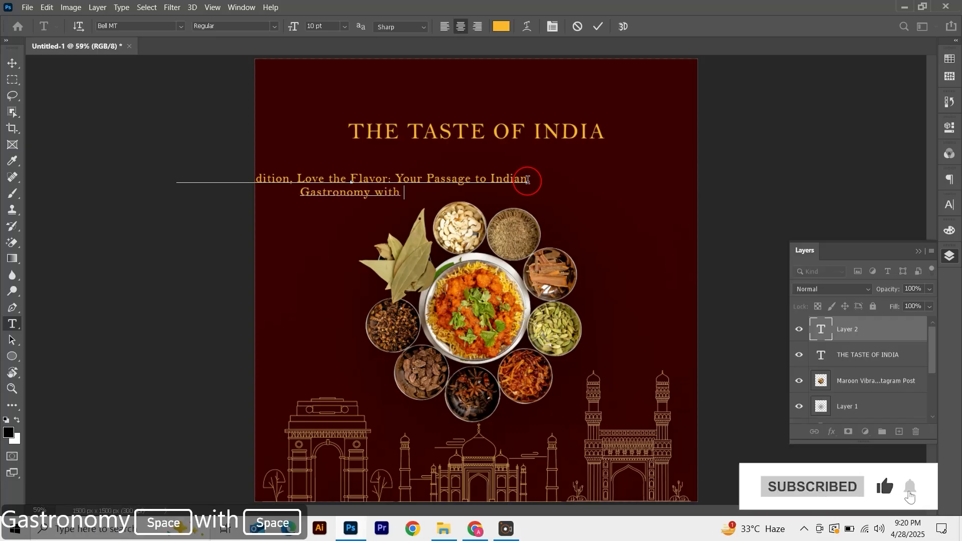
type("us.")
left_click(598, 27)
Scale the tagline down slightly and center it horizontally on the canvas
key("v")
key("ctrl+a")
left_click(288, 30)
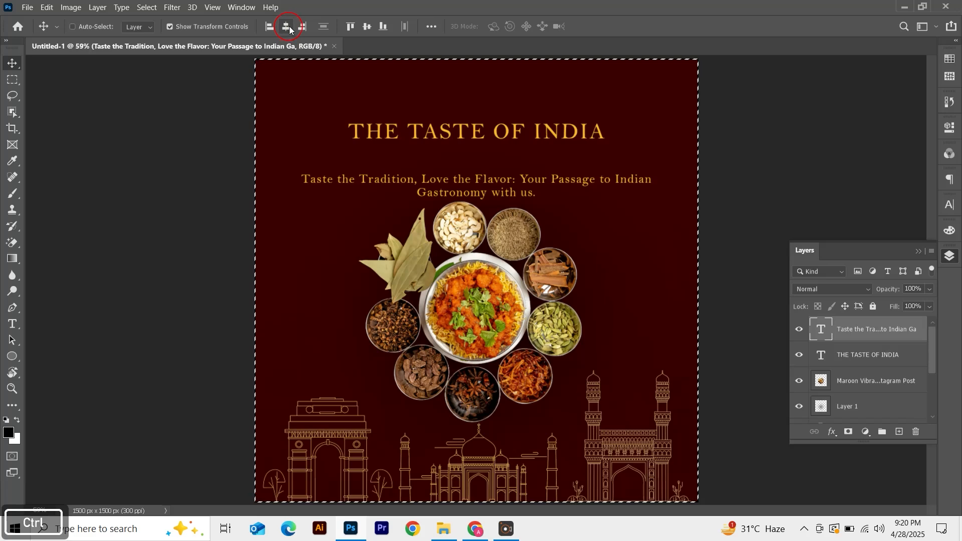
key("ctrl+d")
key("ctrl+t")
left_click_drag(649, 166, 586, 184)
key("Return")
key("ctrl+a")
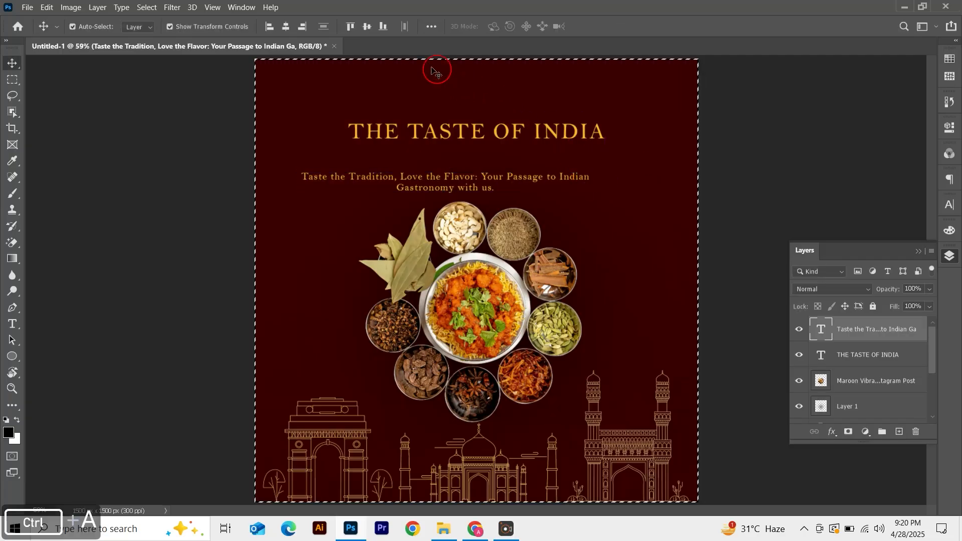
left_click(286, 27)
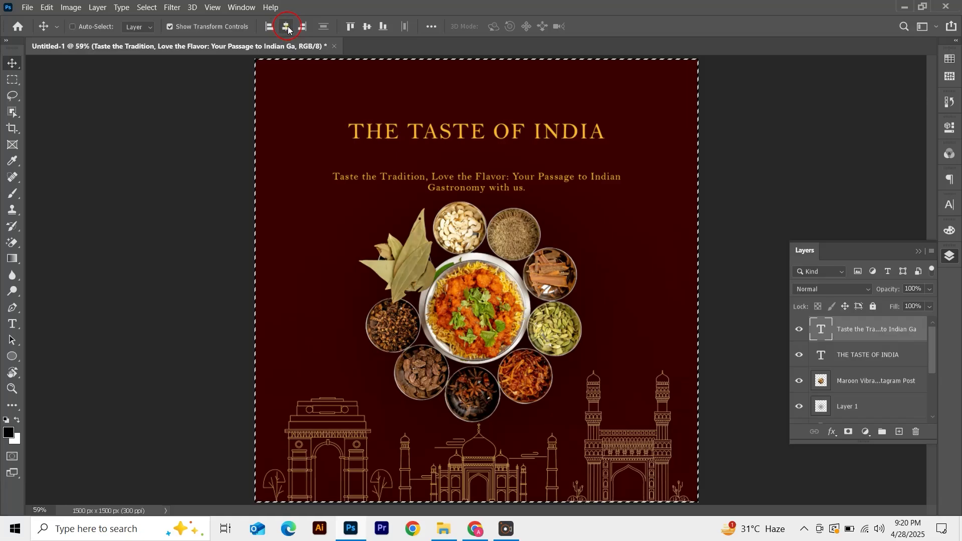
key("ctrl+d")
Nudge the tagline upward, closer to the heading
key("shift+Up")
key("shift+Up")
key("shift+Up")
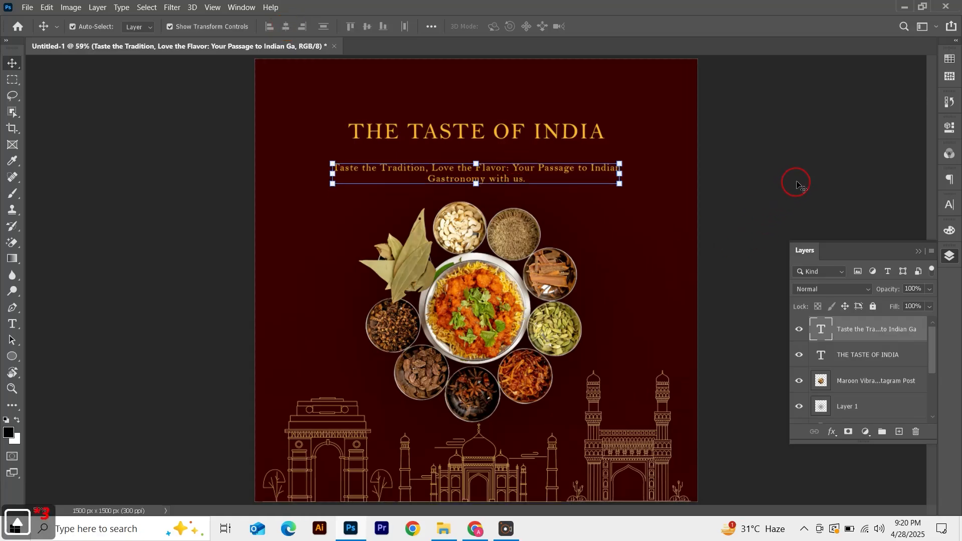
key("shift+Up")
left_click(799, 176)
left_click(480, 174)
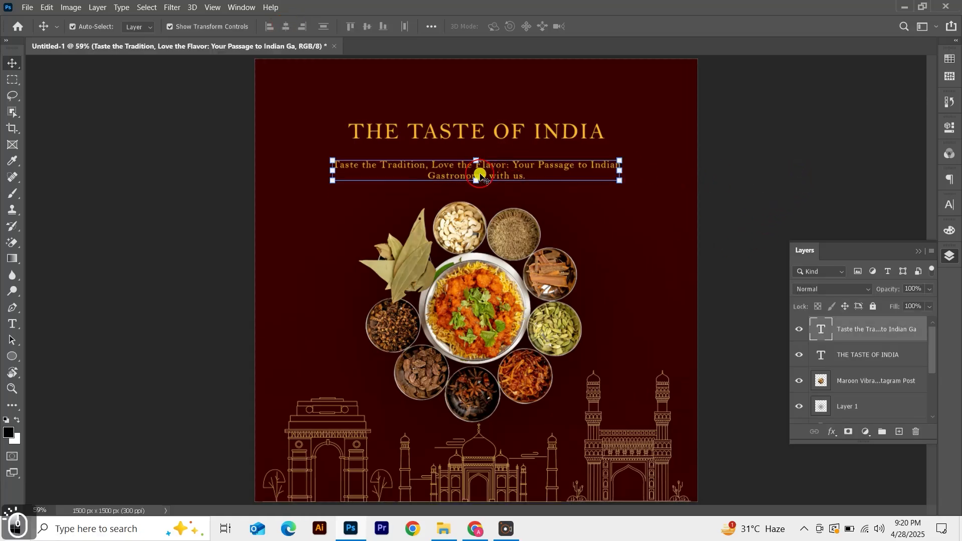
Set the tagline's text color to #e3bc4a, sampled from the gold skyline line art, in the Character panel
key("ctrl+plus")
key("ctrl+plus")
key("ctrl+plus")
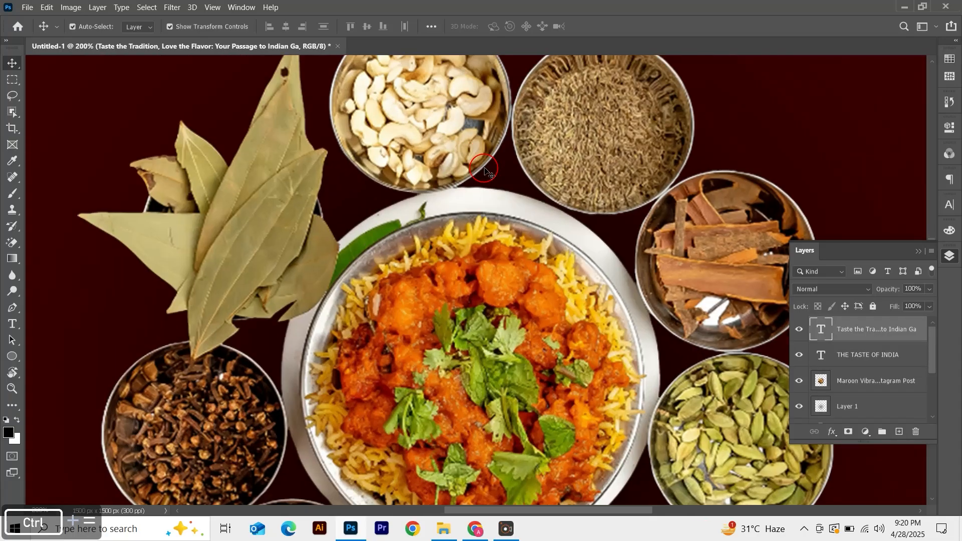
scroll(544, 301, "down", 10)
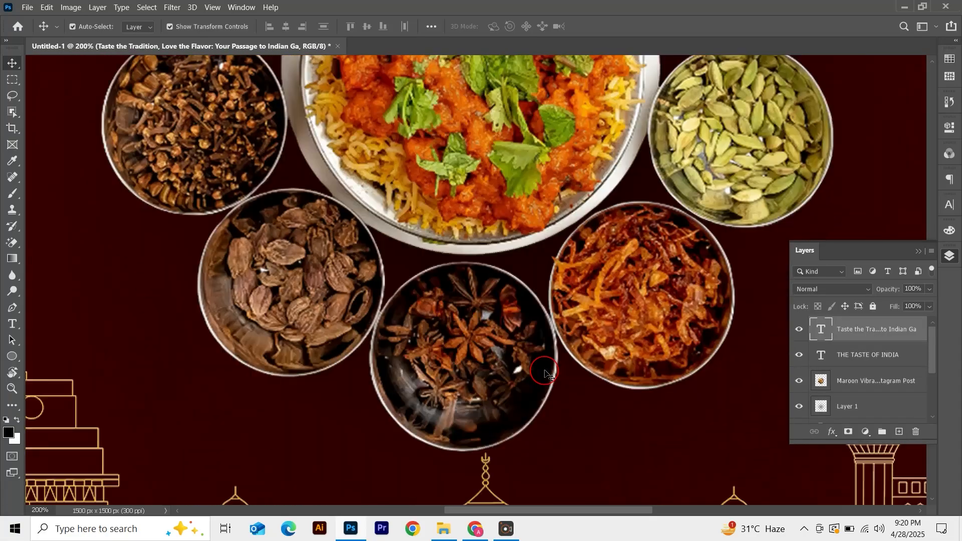
scroll(545, 371, "down", 5)
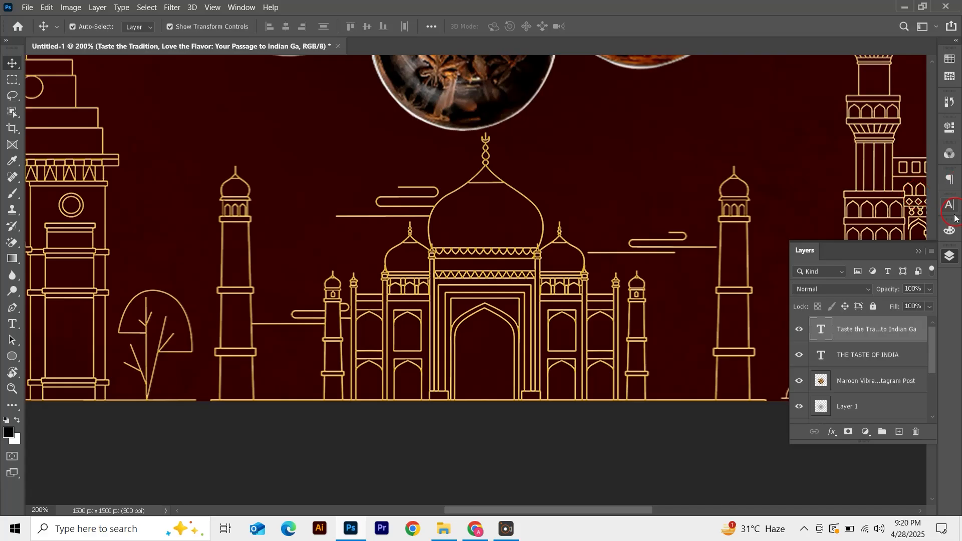
left_click(951, 206)
left_click(914, 276)
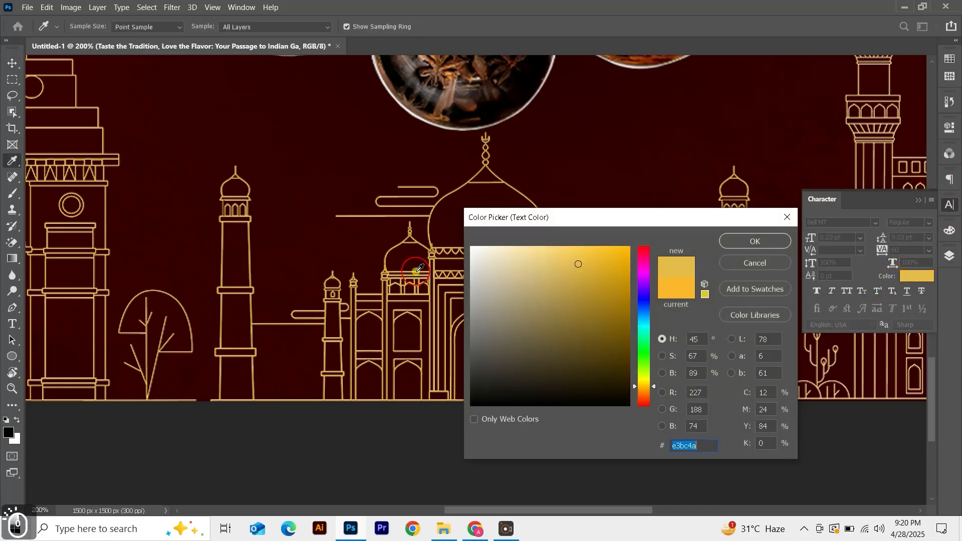
left_click(755, 241)
left_click(919, 200)
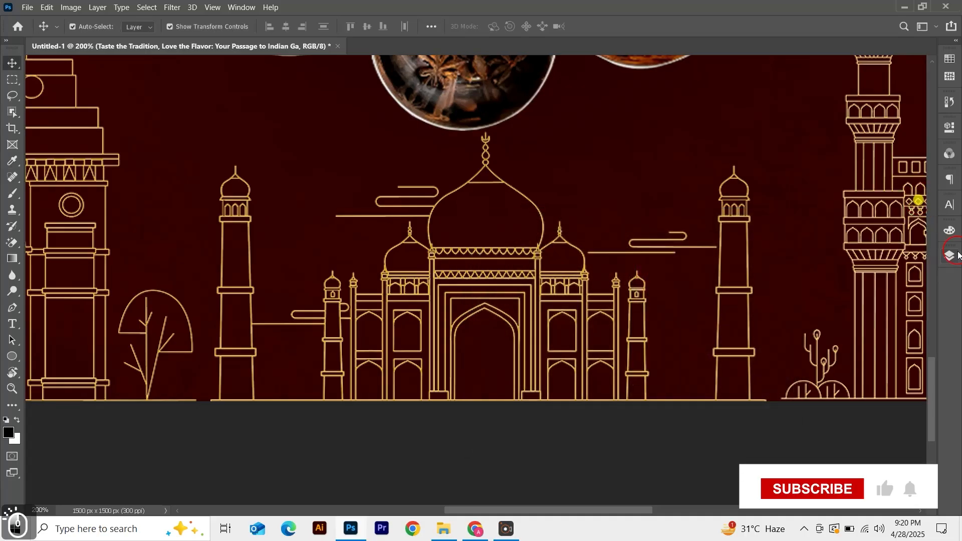
Try the James Stroker font on the heading and scale the heading up
left_click(951, 253)
key("ctrl+0")
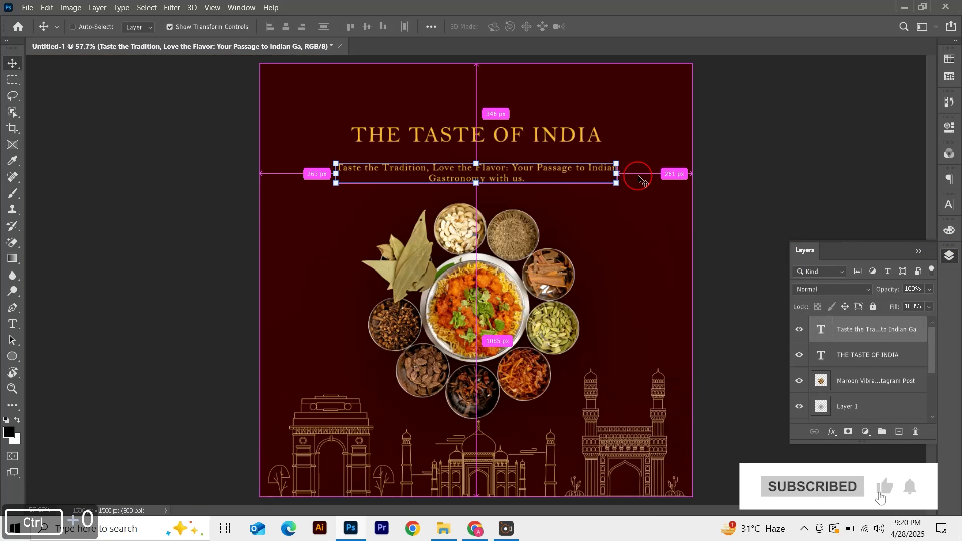
left_click(556, 138)
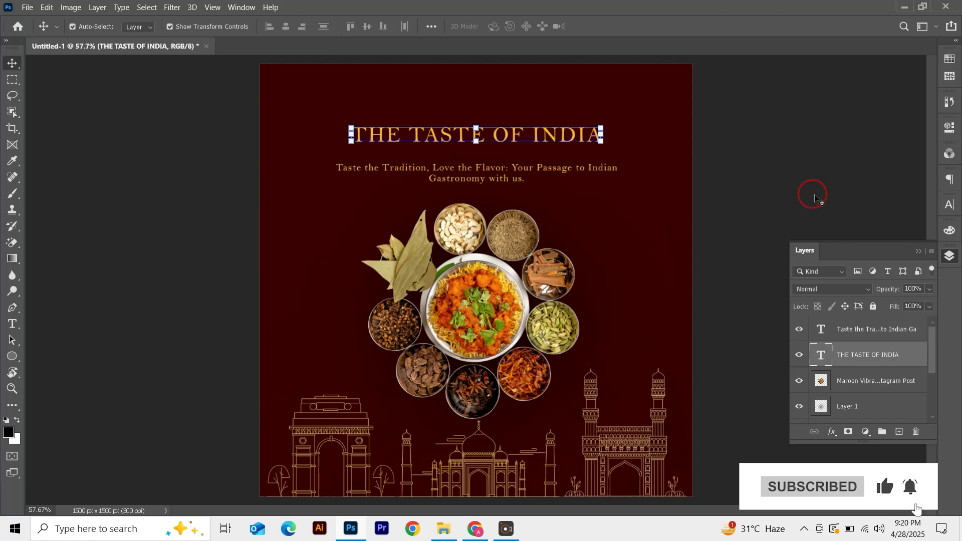
left_click(949, 205)
left_click(924, 277)
left_click(473, 249)
left_click(772, 241)
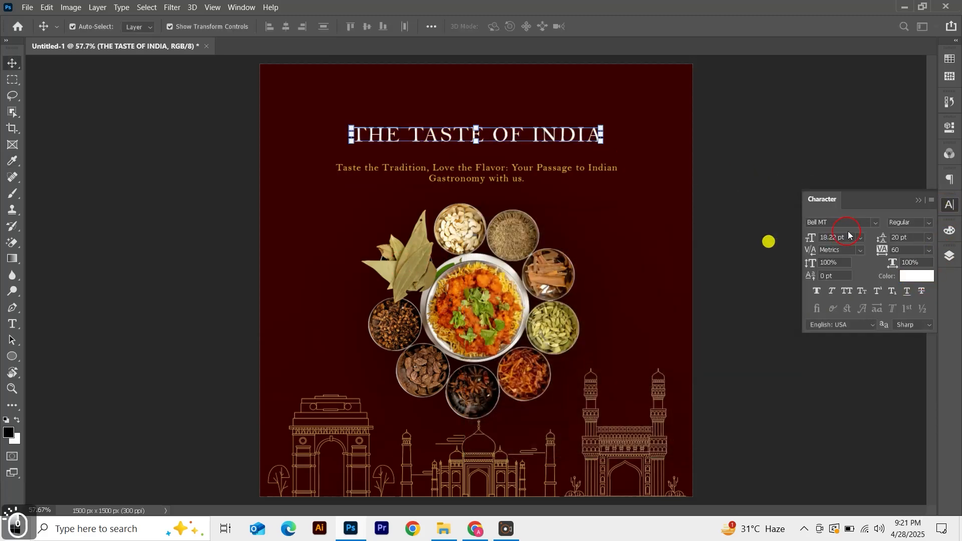
left_click(876, 224)
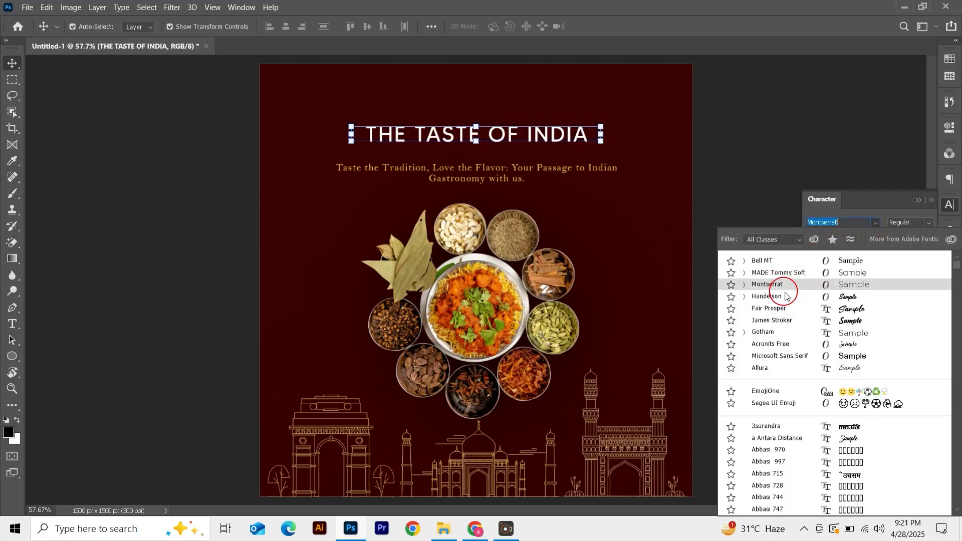
left_click(793, 322)
left_click_drag(377, 126, 347, 103)
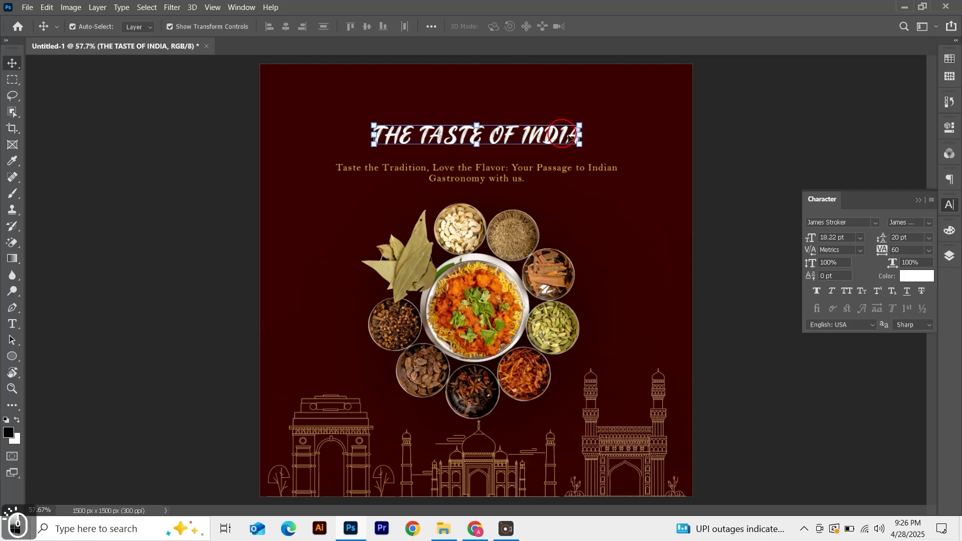
Change the heading's font to Berkshire Swash Regular
left_click(853, 220)
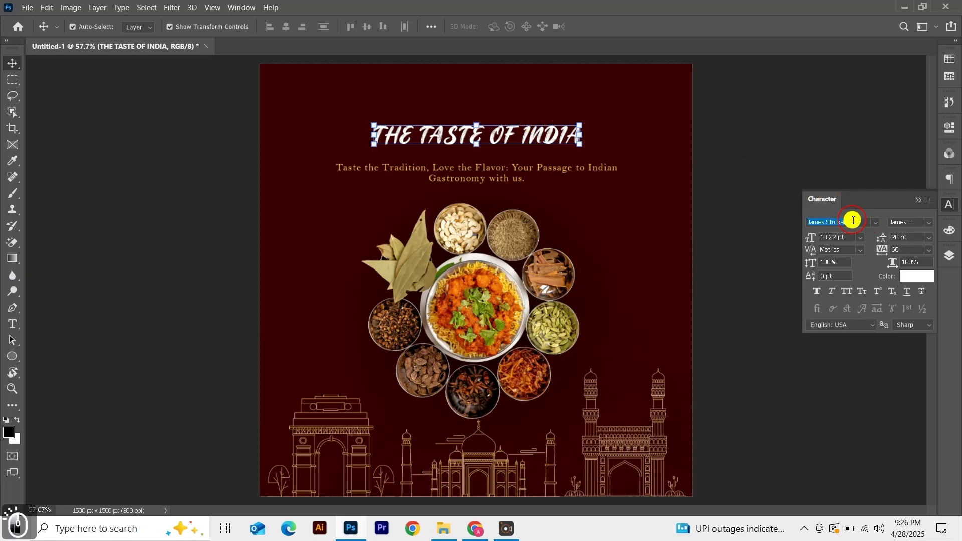
type("berk")
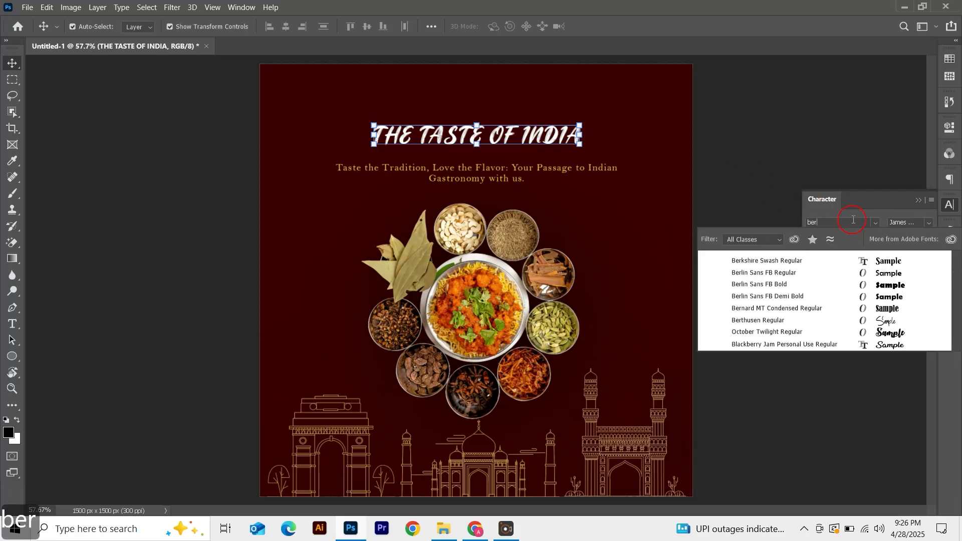
left_click(822, 259)
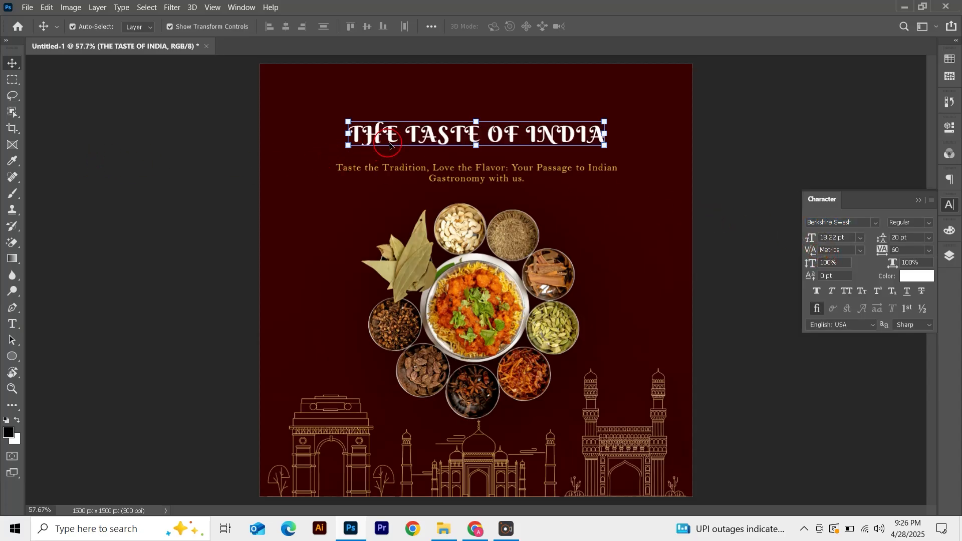
Retype the heading in title case as 'The Taste Of India'
key("t")
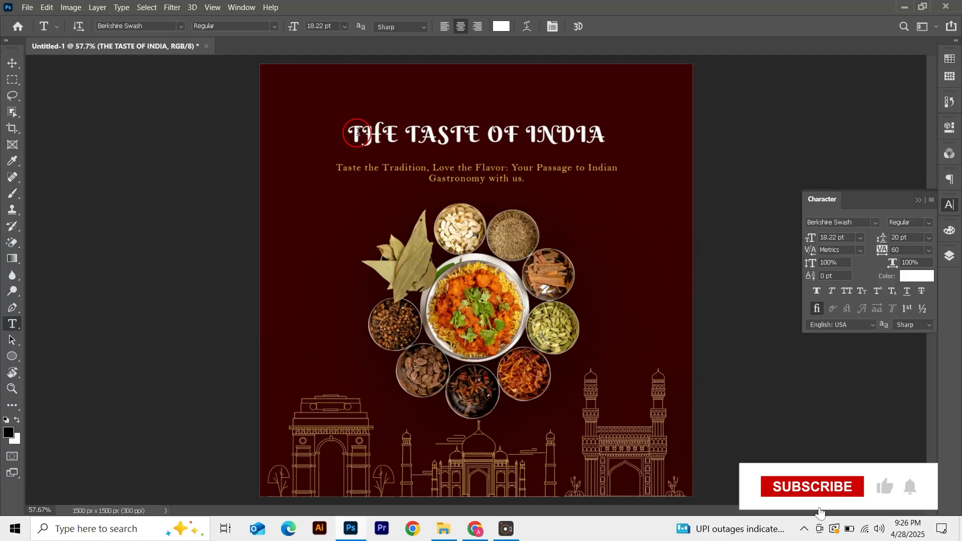
left_click_drag(354, 132, 714, 131)
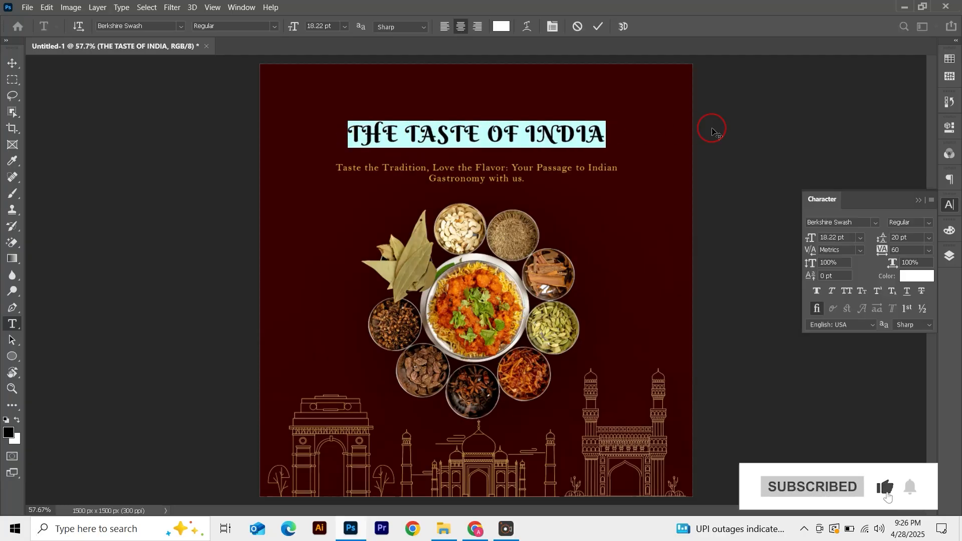
type("T")
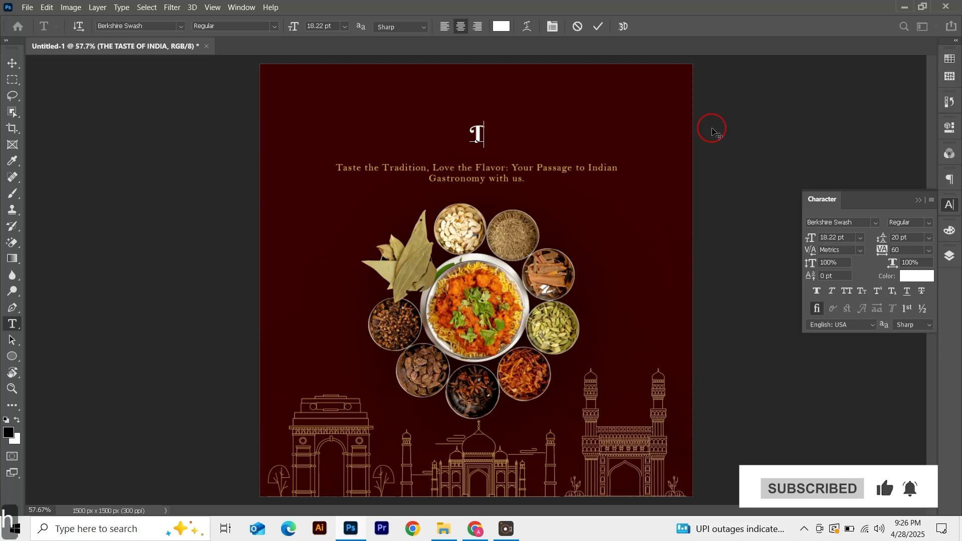
type("he Taste ")
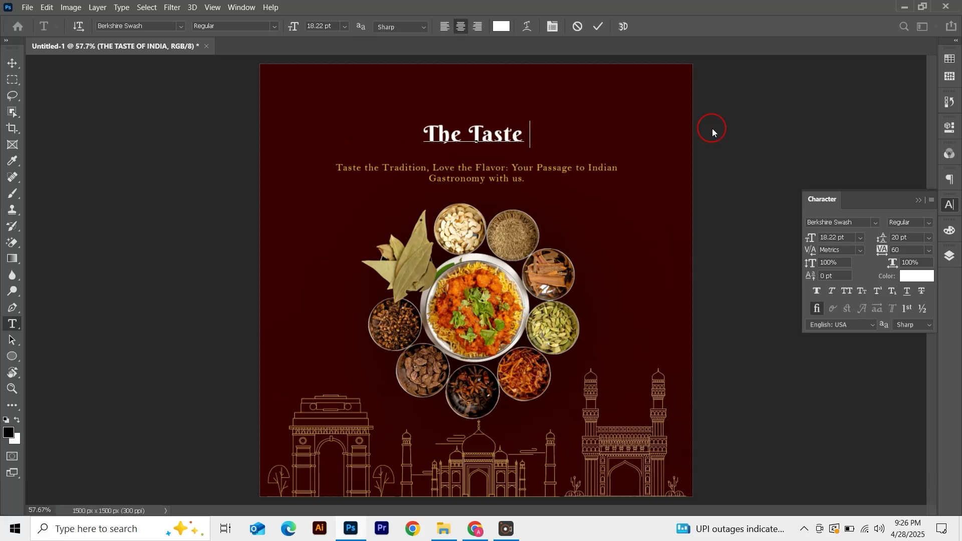
type("Of India")
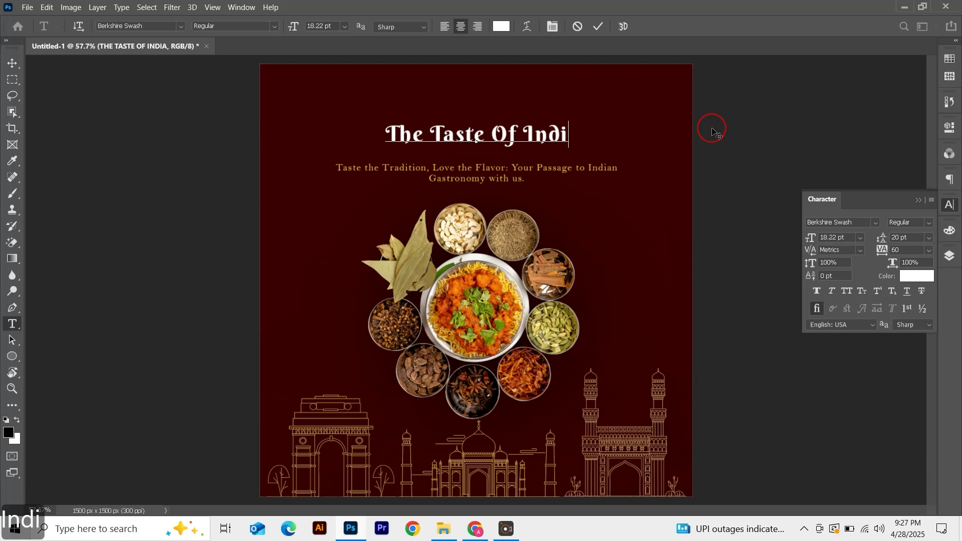
left_click(603, 31)
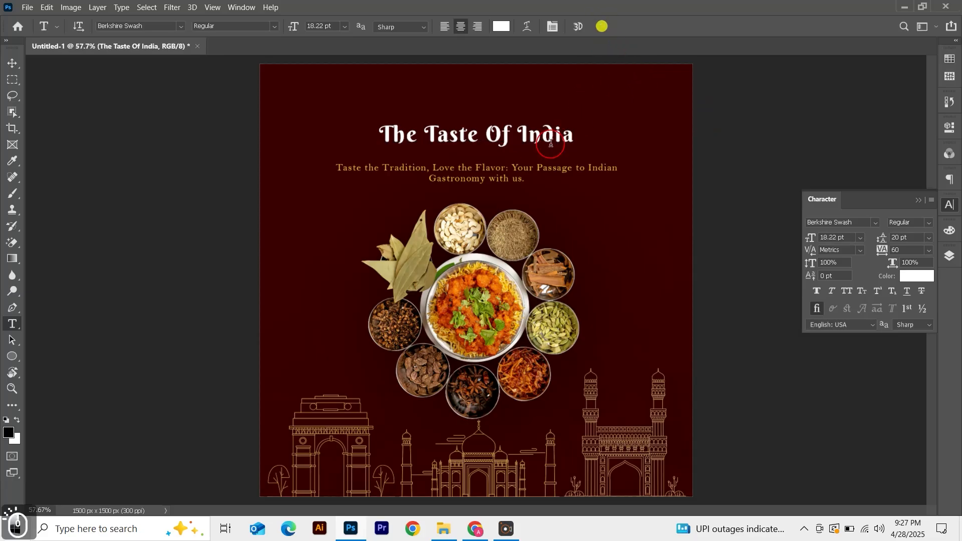
Enlarge the heading slightly and center it horizontally on the canvas
left_click_drag(533, 149, 615, 147)
key("Return")
key("ctrl+a")
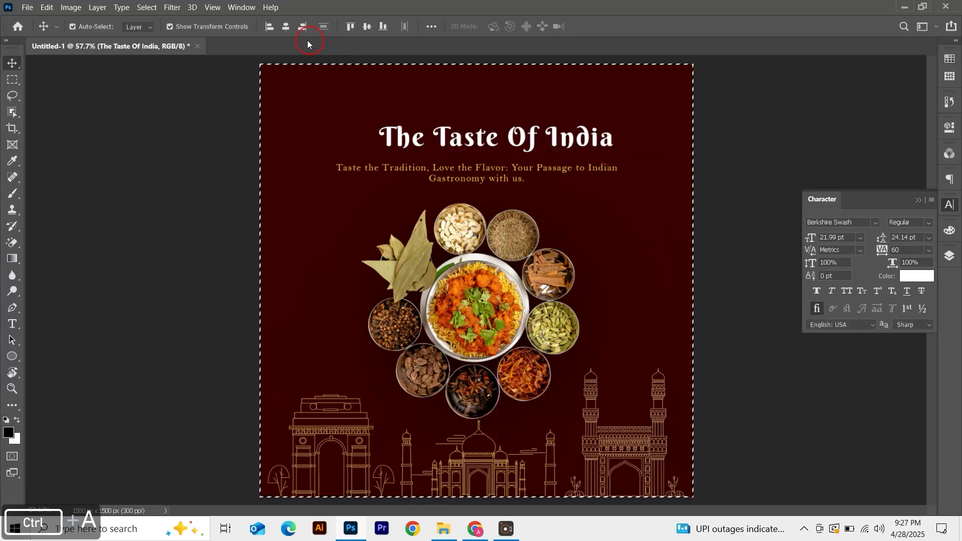
left_click(286, 26)
key("ctrl+d")
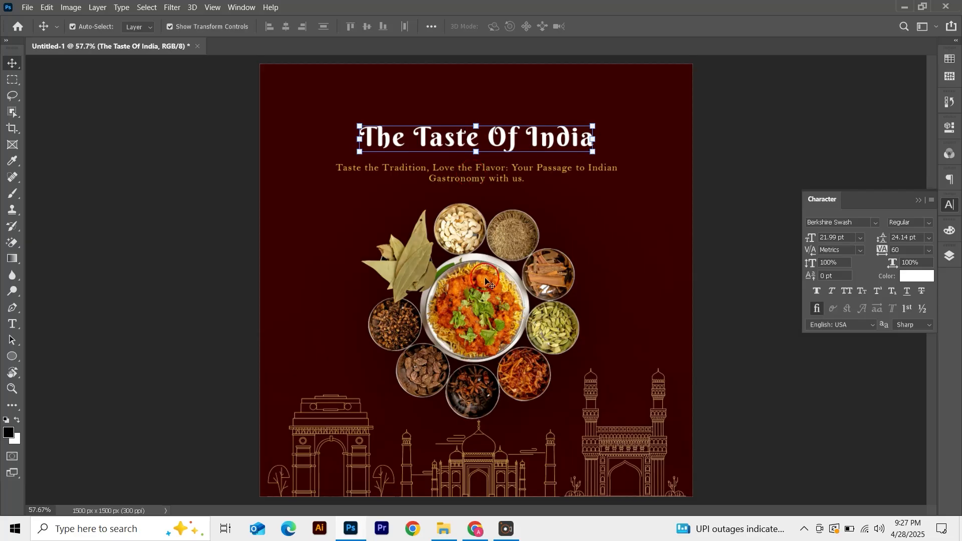
Add the text '"King's Kitchen"' above the heading
left_click(199, 181)
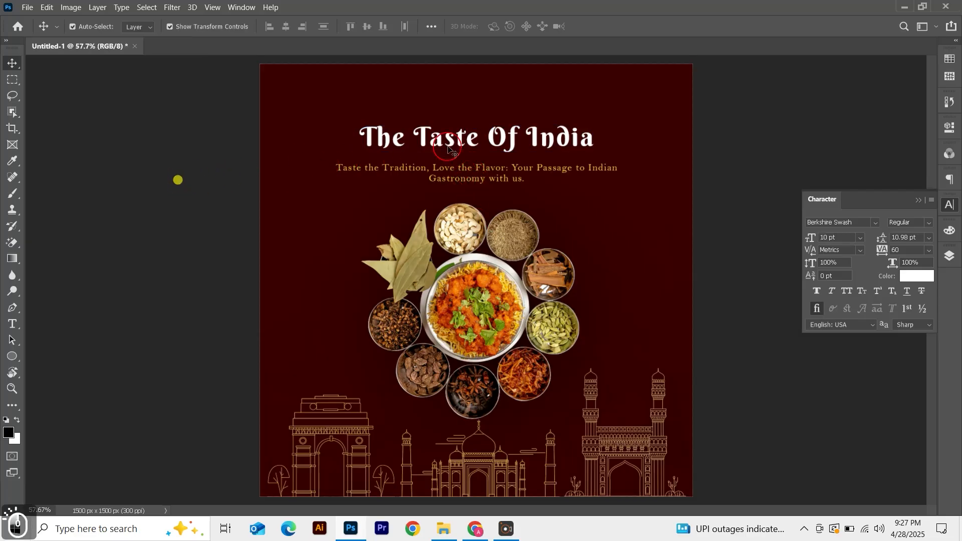
left_click(523, 63)
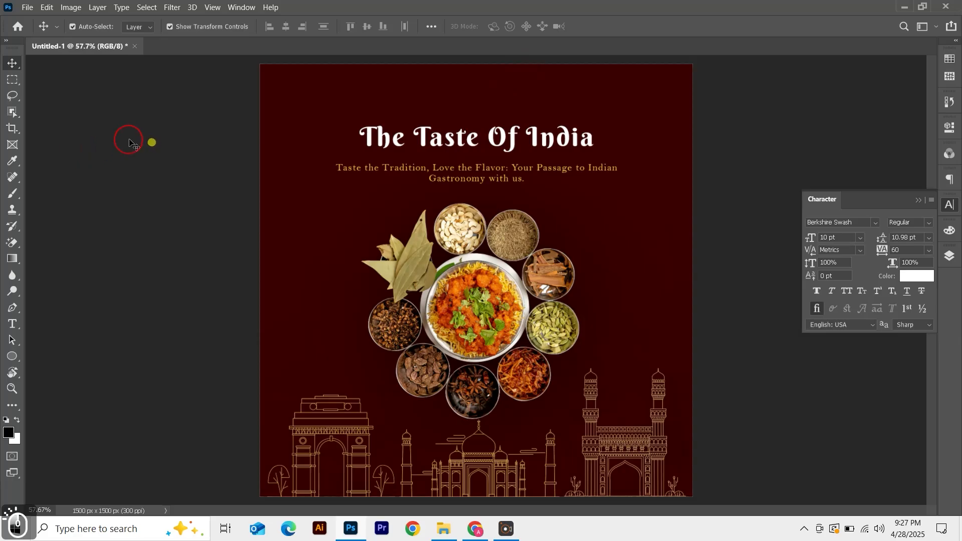
left_click(11, 324)
left_click(420, 92)
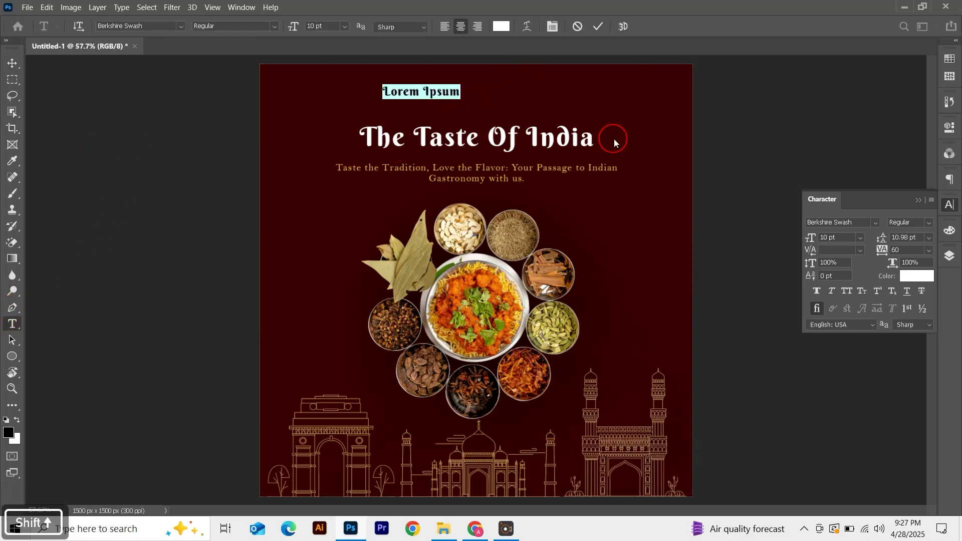
type("\"")
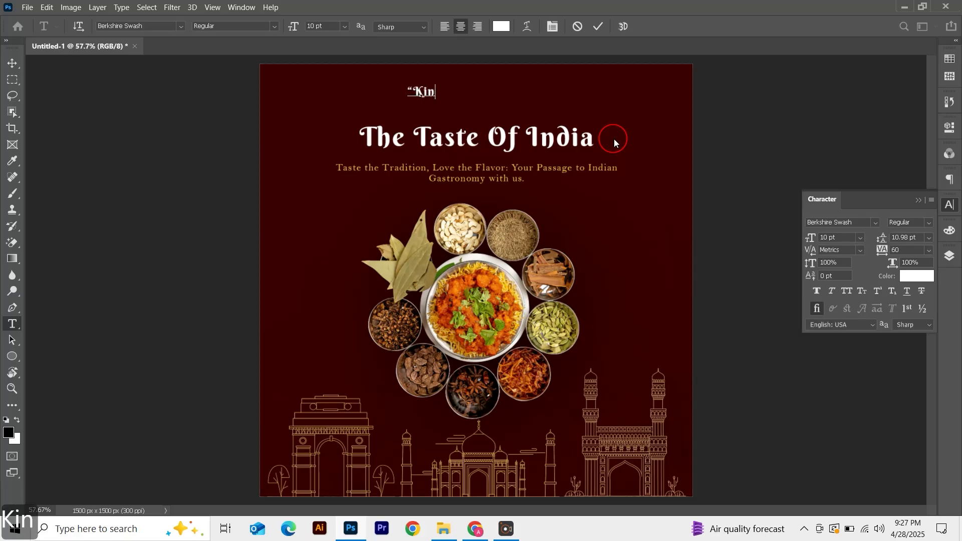
type("King's Ki")
type("tchen")
type("\"")
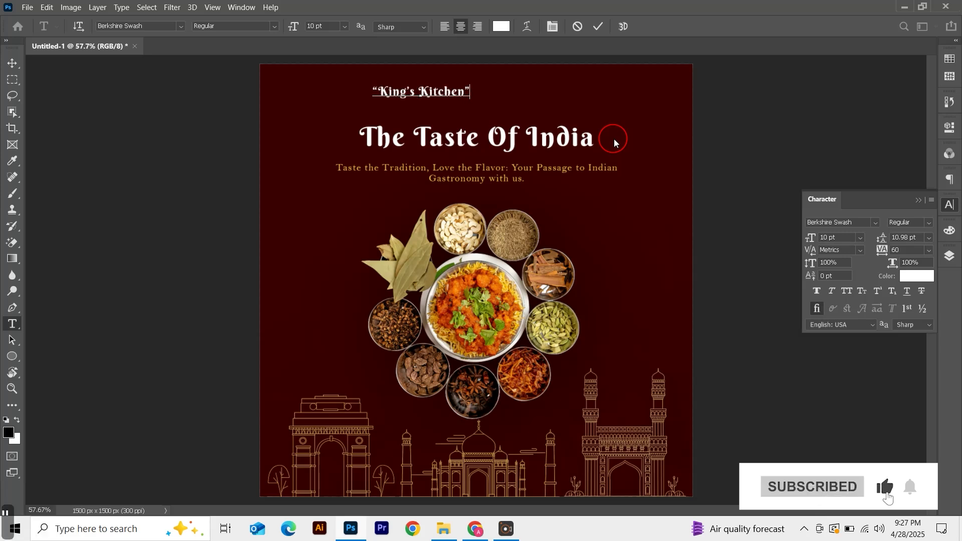
left_click(598, 26)
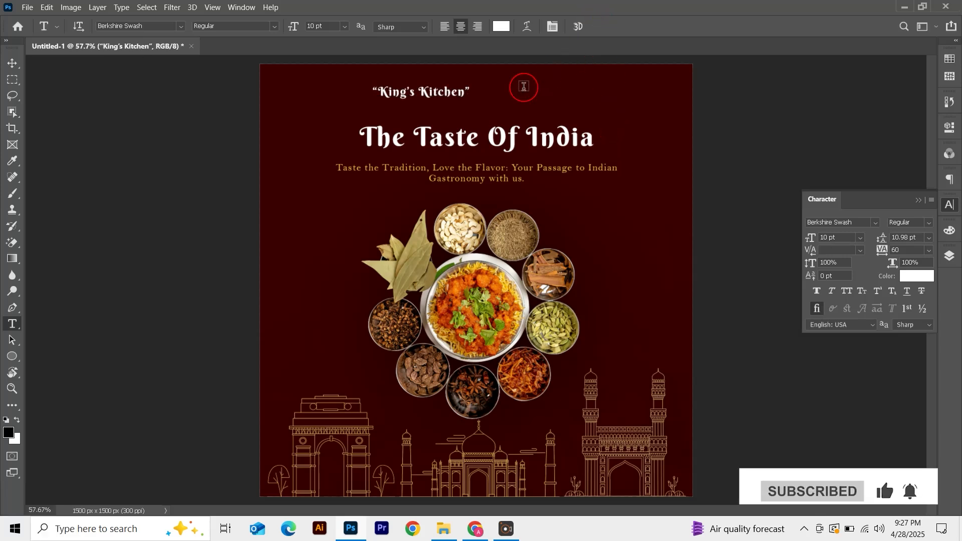
Set the King's Kitchen text color to the tagline's gold, sampled from the tagline in the Color Picker
key("v")
left_click(919, 281)
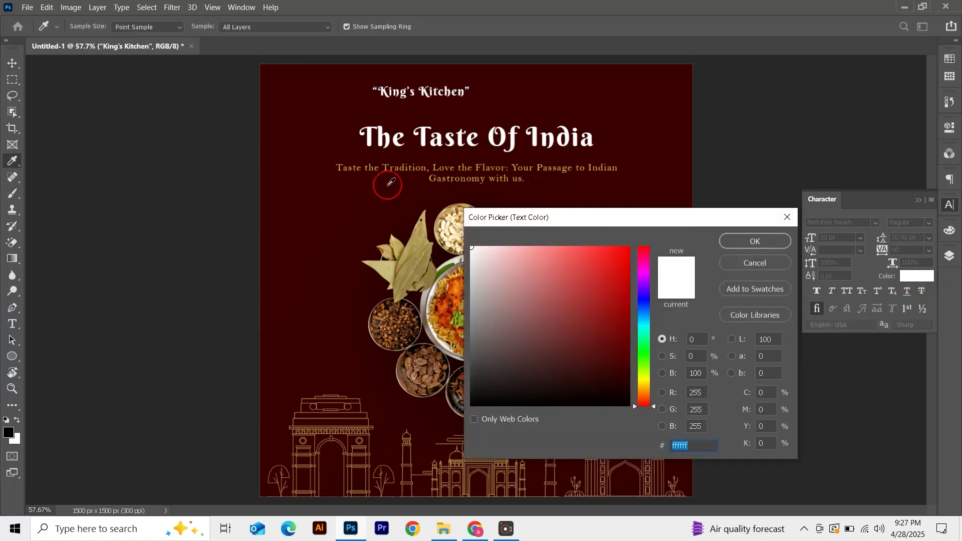
left_click(389, 163)
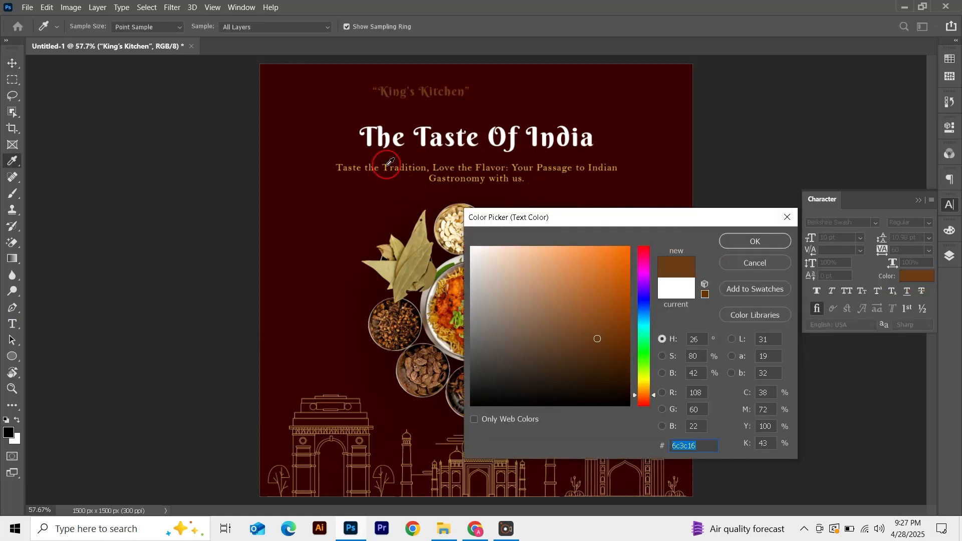
key("ctrl+equal")
key("ctrl+equal")
key("ctrl+equal")
key("space")
left_click_drag(262, 165, 380, 460)
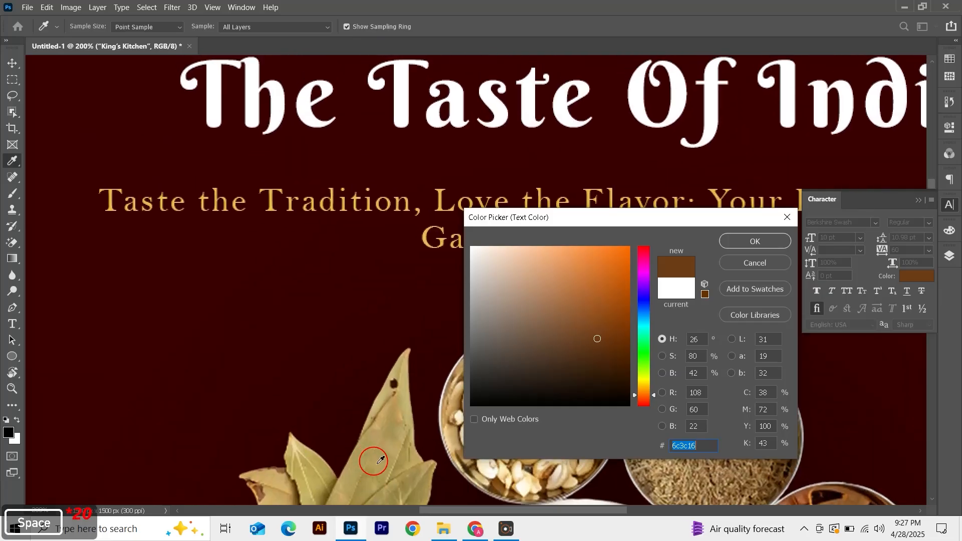
left_click(271, 192)
left_click(757, 242)
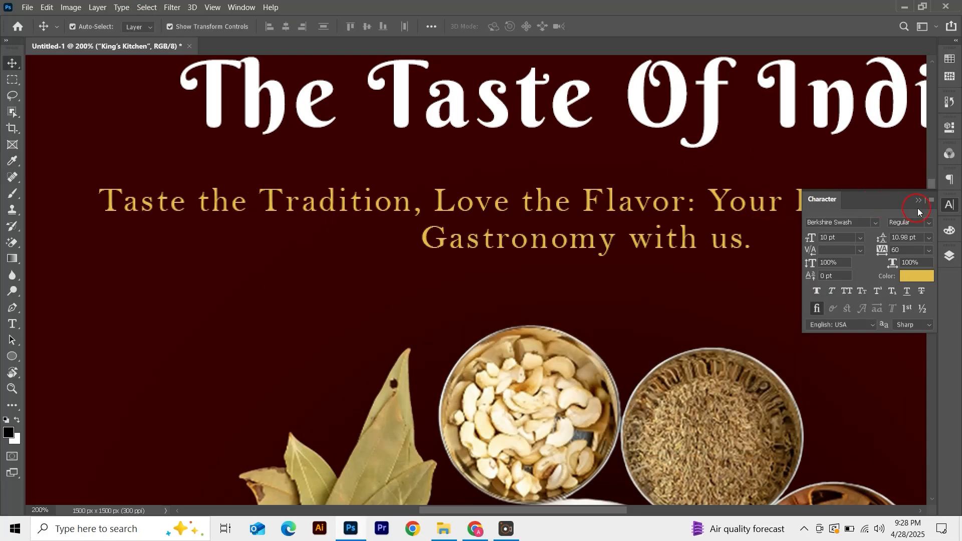
key("ctrl+0")
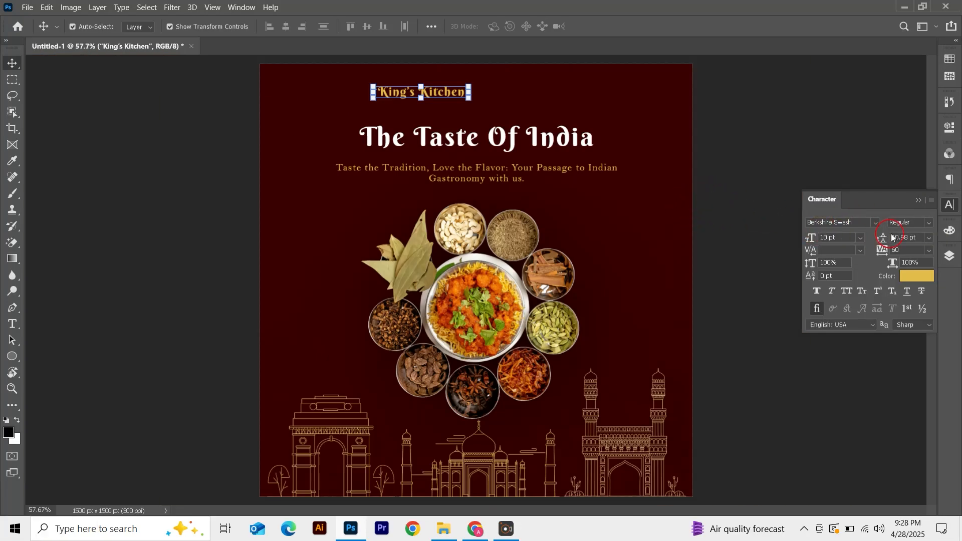
Set the King's Kitchen text tracking to 100
left_click(903, 250)
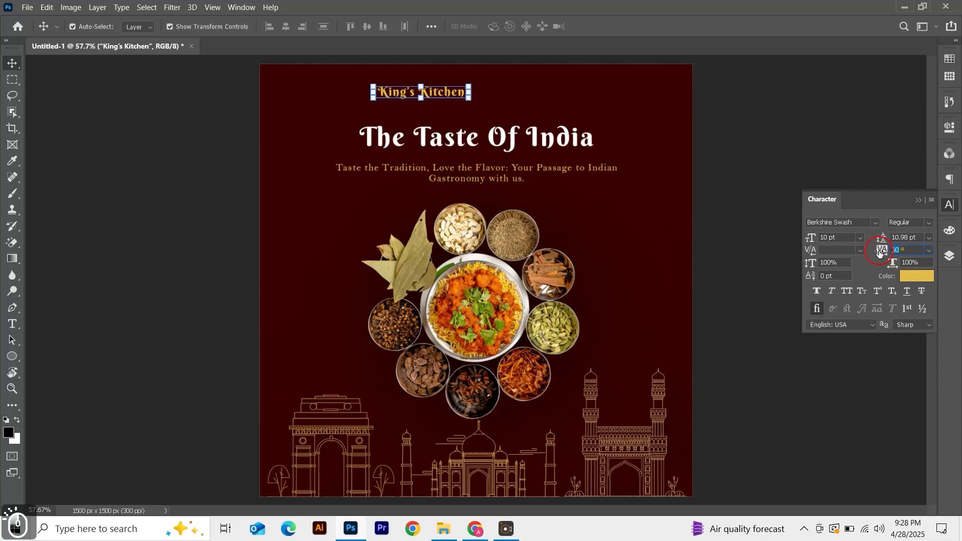
type("100")
key("Return")
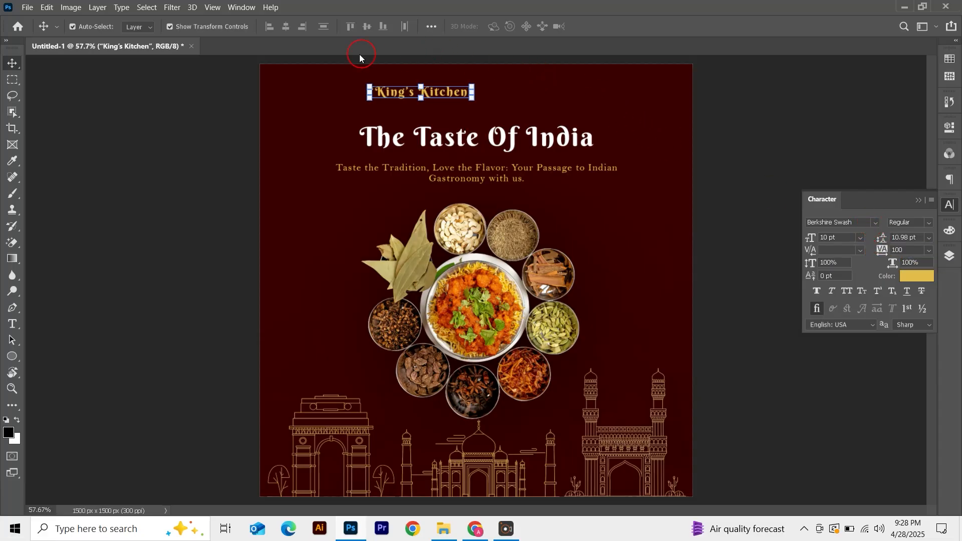
Warp the King's Kitchen text with the Arc style and a 35% bend
left_click(13, 323)
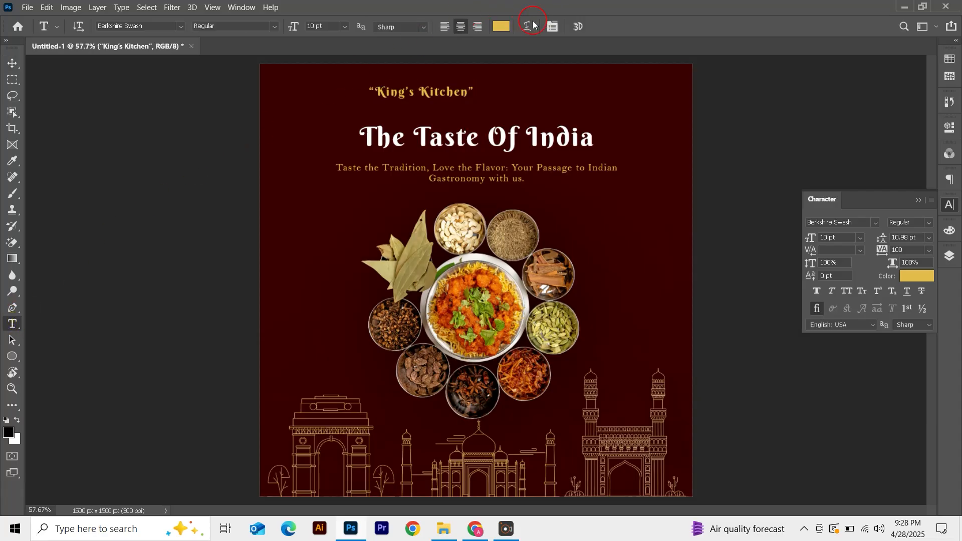
left_click(525, 26)
left_click(708, 170)
left_click(706, 203)
left_click_drag(742, 237, 733, 239)
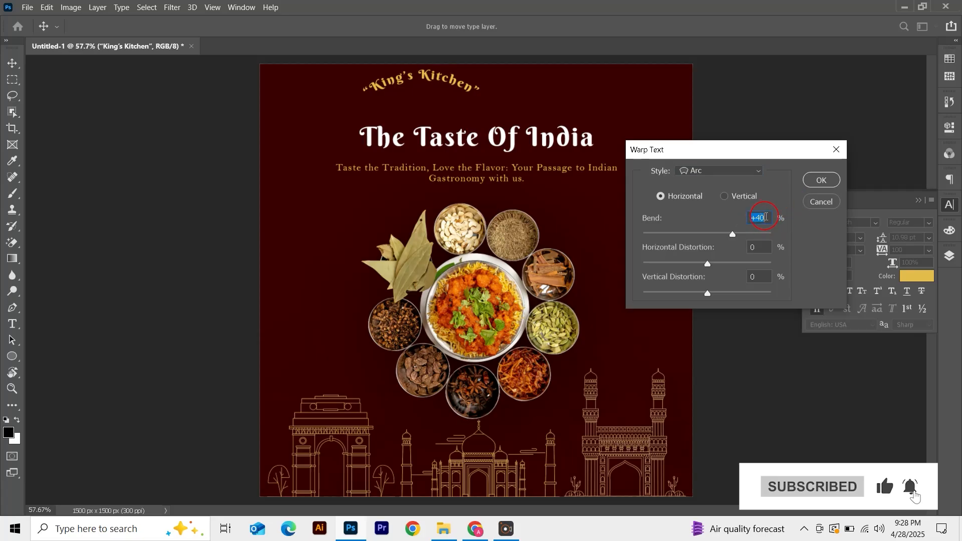
type("35")
left_click(782, 199)
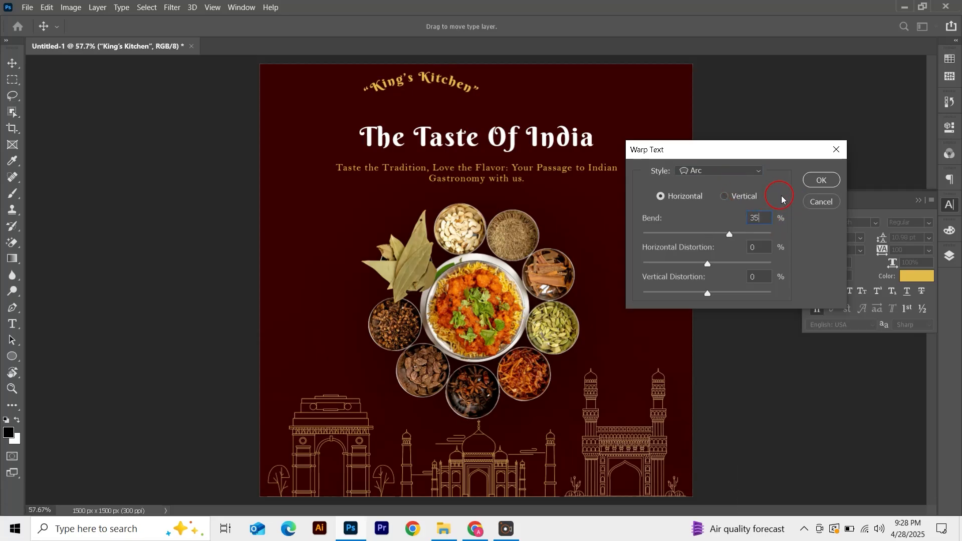
left_click(830, 179)
Center the King's Kitchen text horizontally on the canvas and nudge it down closer to the heading
key("v")
left_click(466, 97)
key("ctrl+a")
left_click(286, 26)
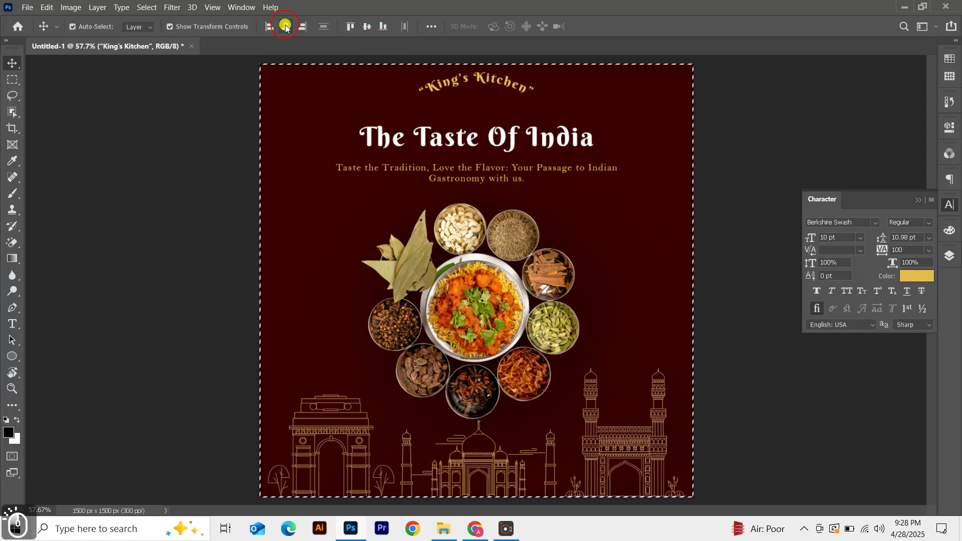
key("ctrl+d")
left_click_drag(453, 84, 457, 102)
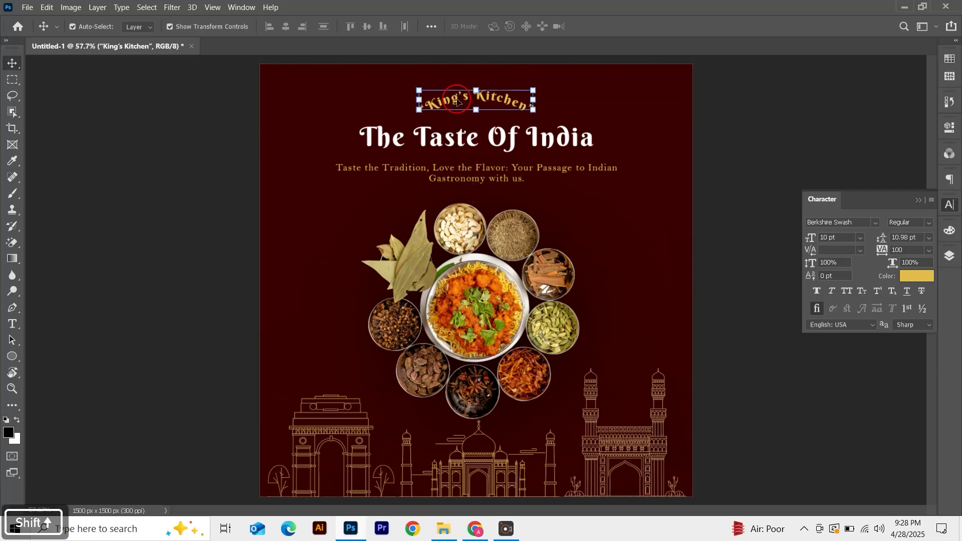
left_click(735, 165)
key("ctrl+a")
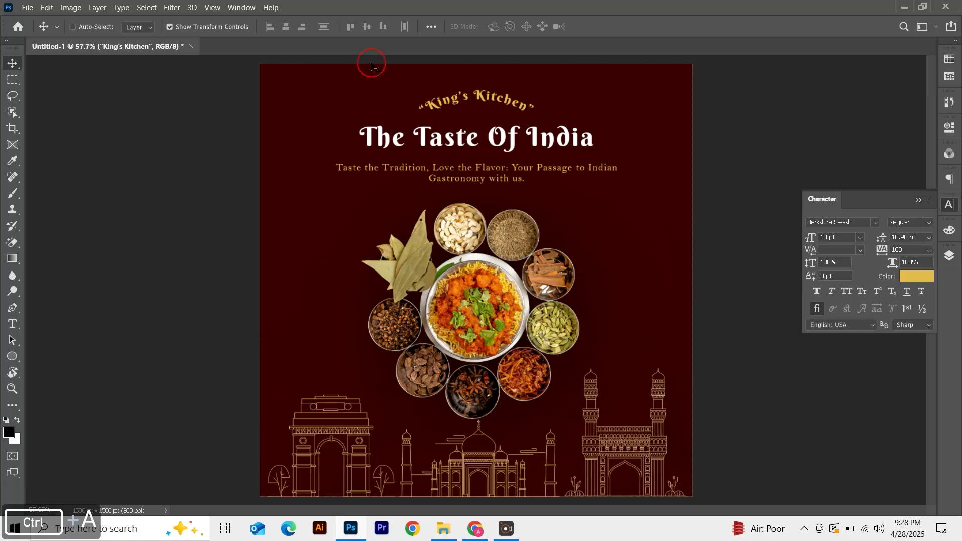
Nudge the heading and tagline down slightly to leave more space below the King's Kitchen text
left_click(288, 28)
key("ctrl+d")
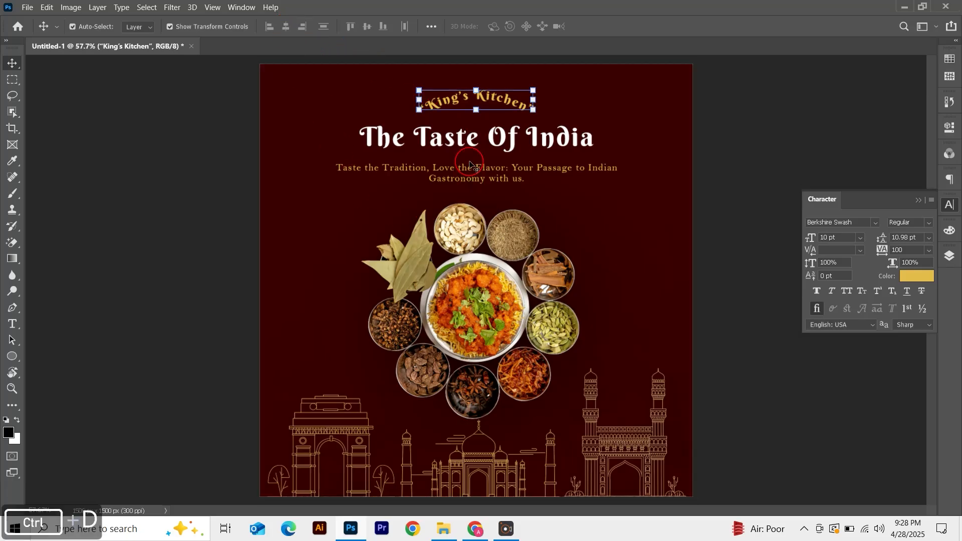
left_click(466, 141)
left_click(470, 176, "shift")
key("shift+Down")
key("shift+Down")
left_click(744, 155)
left_click(501, 156)
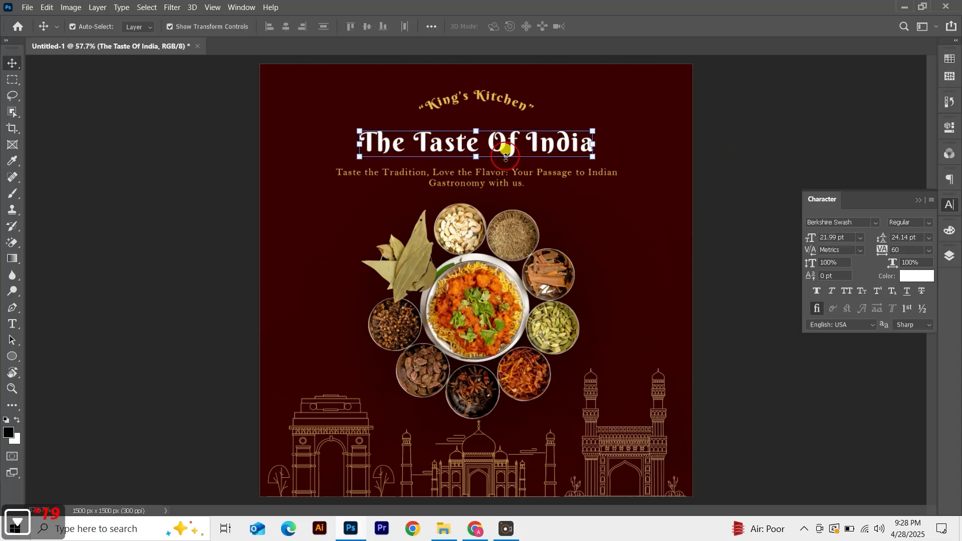
left_click(492, 182)
left_click(740, 172)
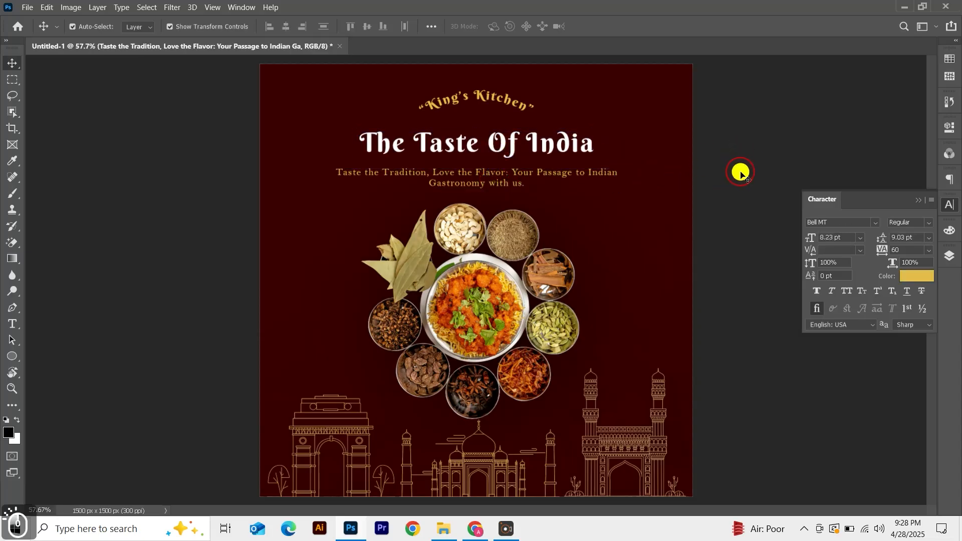
Draw a rounded rectangle about 423 × 96 px over the lower-left part of the skyline
key("ctrl+0")
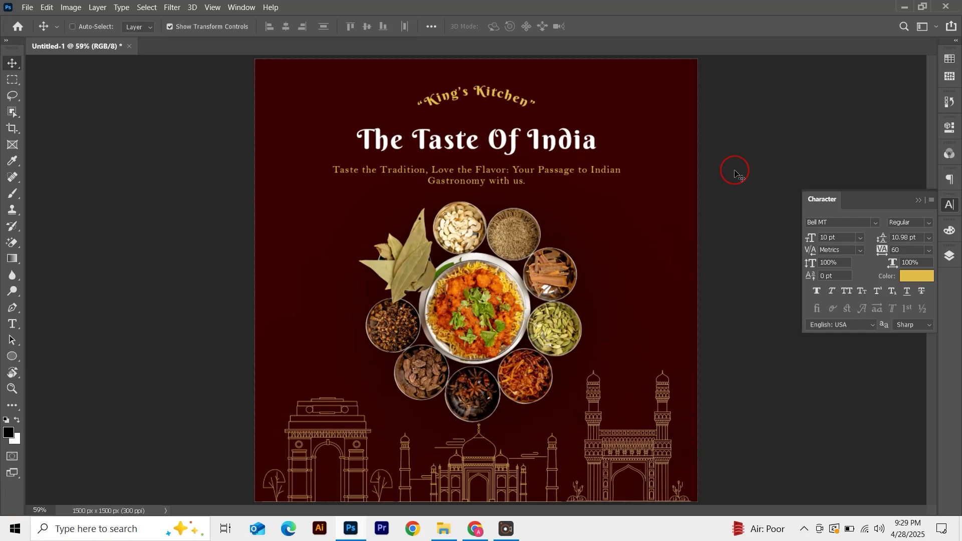
key("ctrl+1")
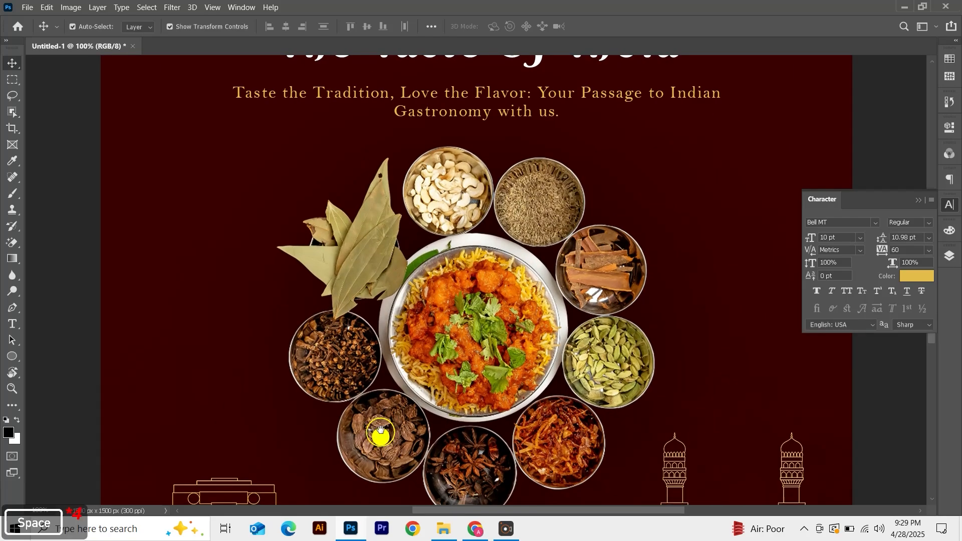
left_click_drag(380, 436, 359, 147)
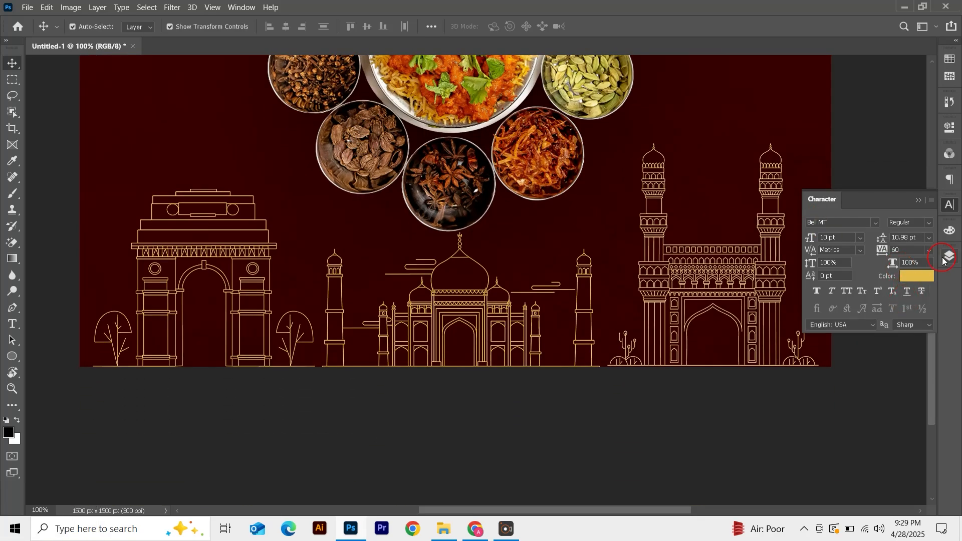
left_click(947, 258)
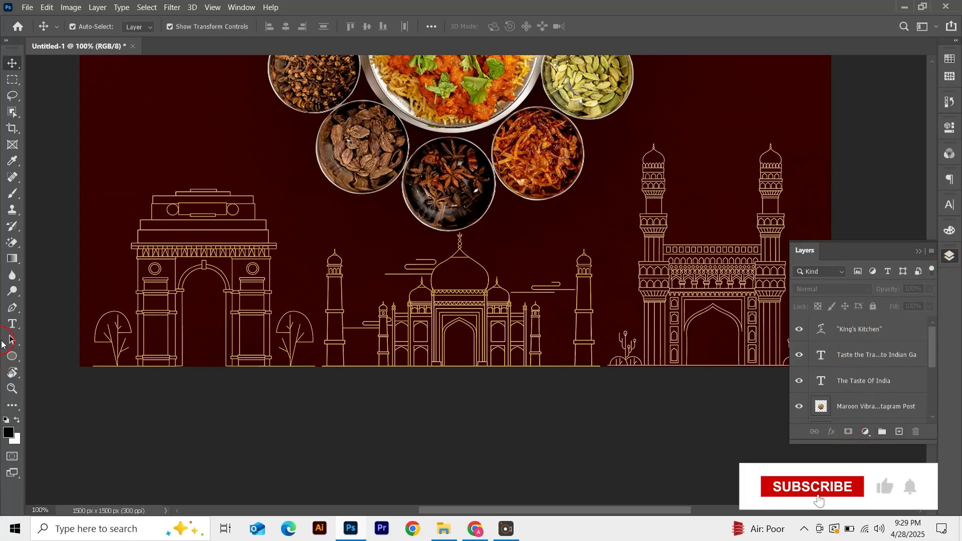
right_click(12, 355)
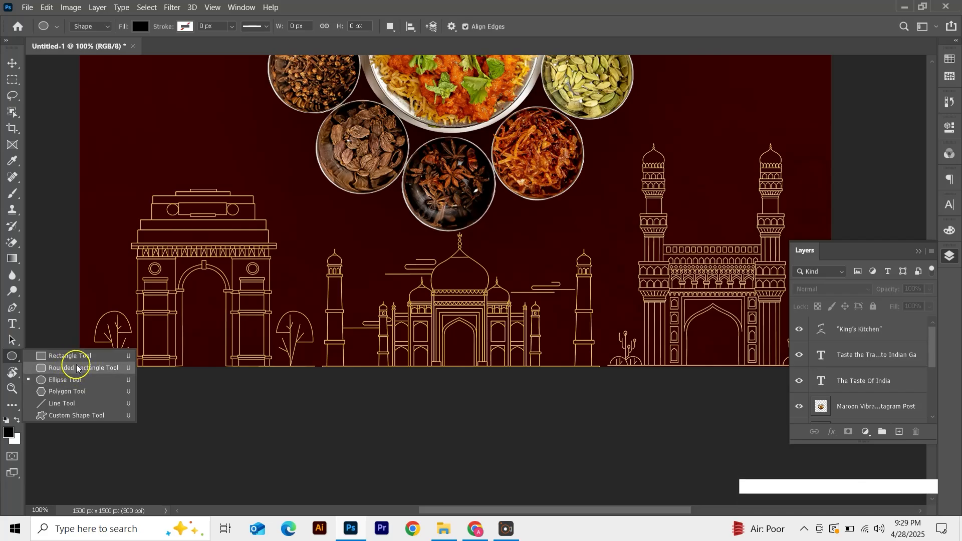
left_click(77, 368)
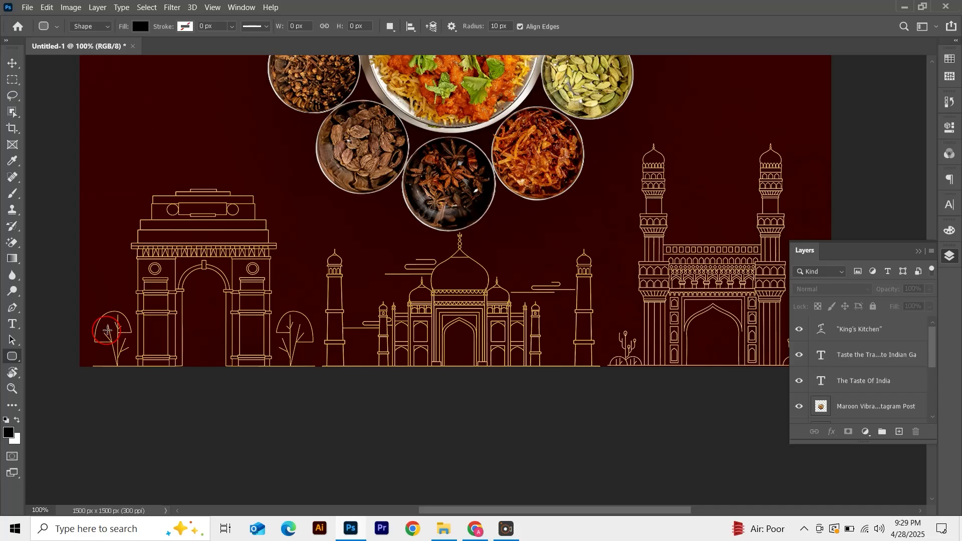
left_click_drag(99, 303, 310, 354)
key("space")
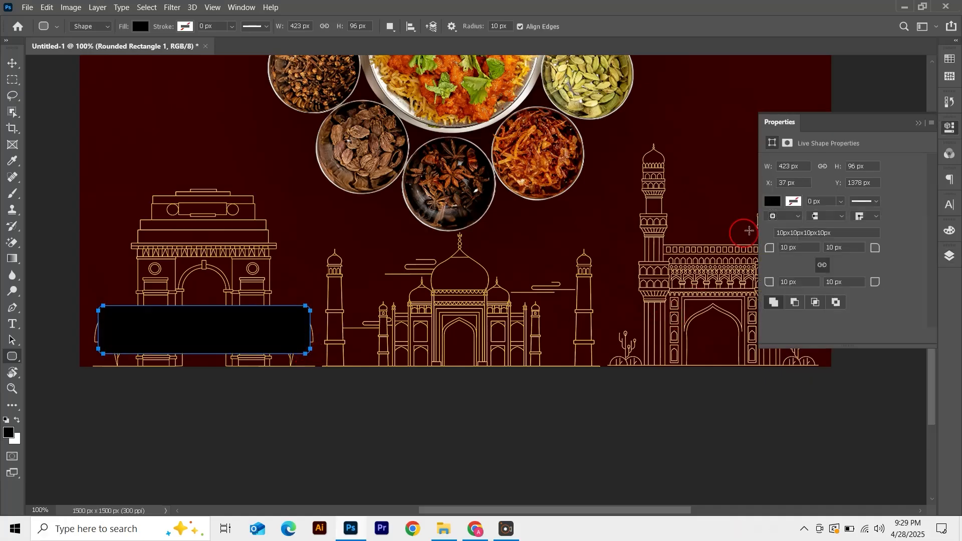
key("v")
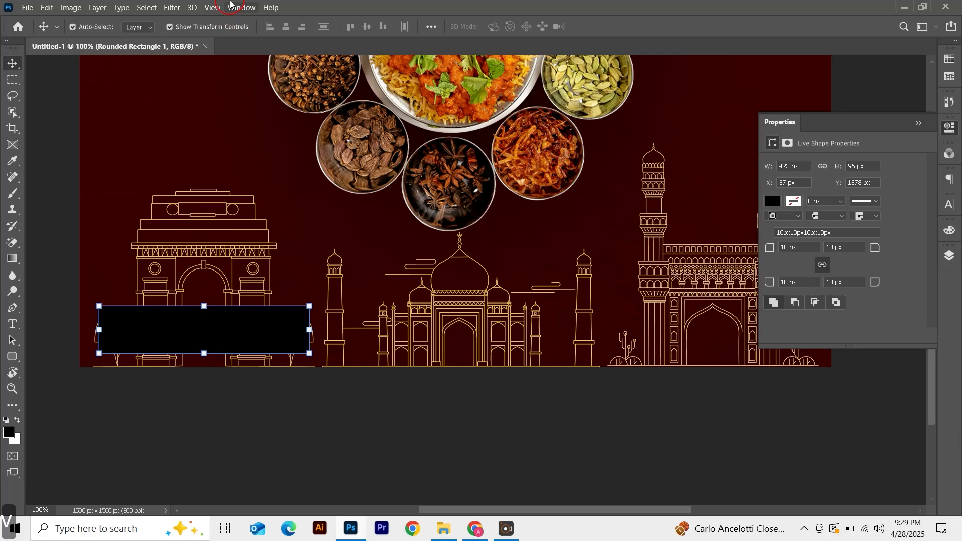
Apply a Gaussian Blur with a 34.6 pixel radius to the rounded rectangle
left_click(171, 7)
left_click(221, 139)
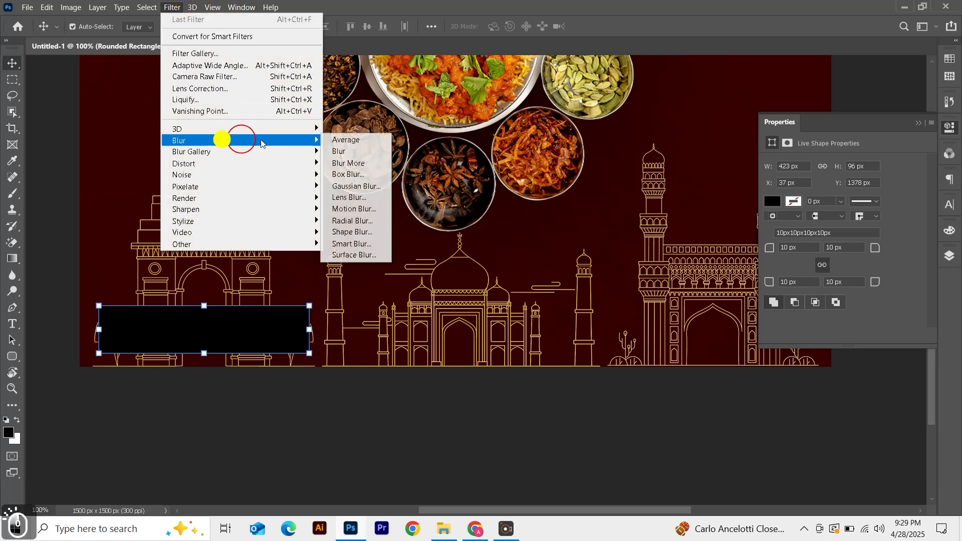
left_click(356, 186)
left_click(456, 206)
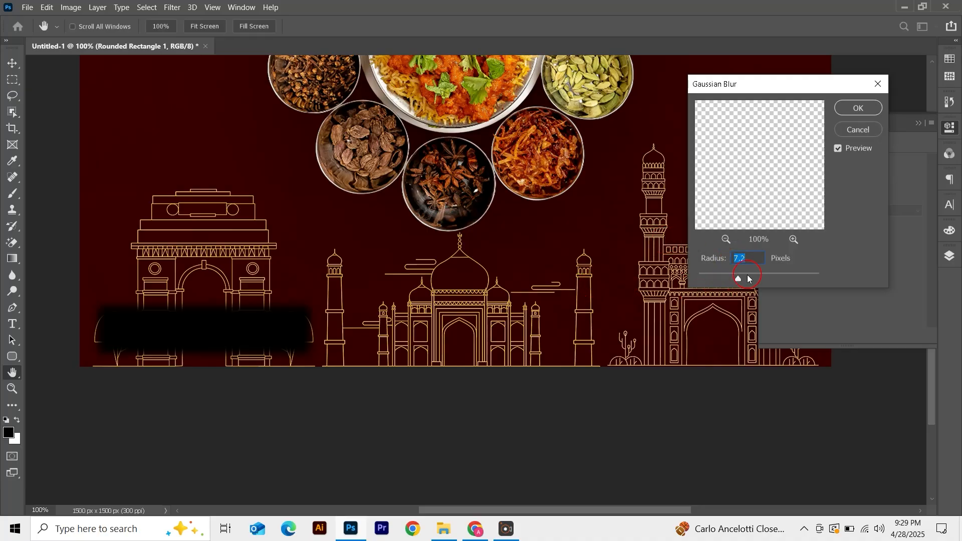
left_click_drag(748, 278, 759, 279)
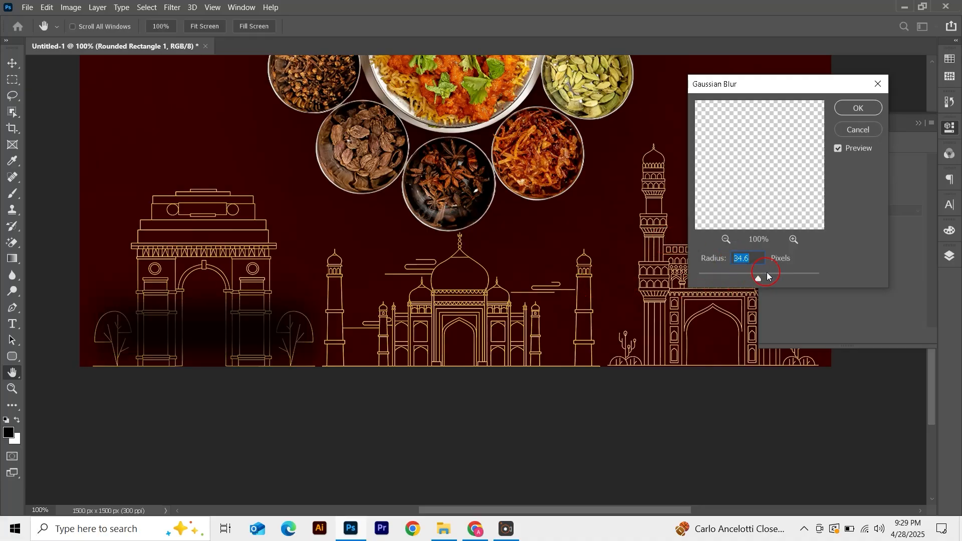
left_click(868, 110)
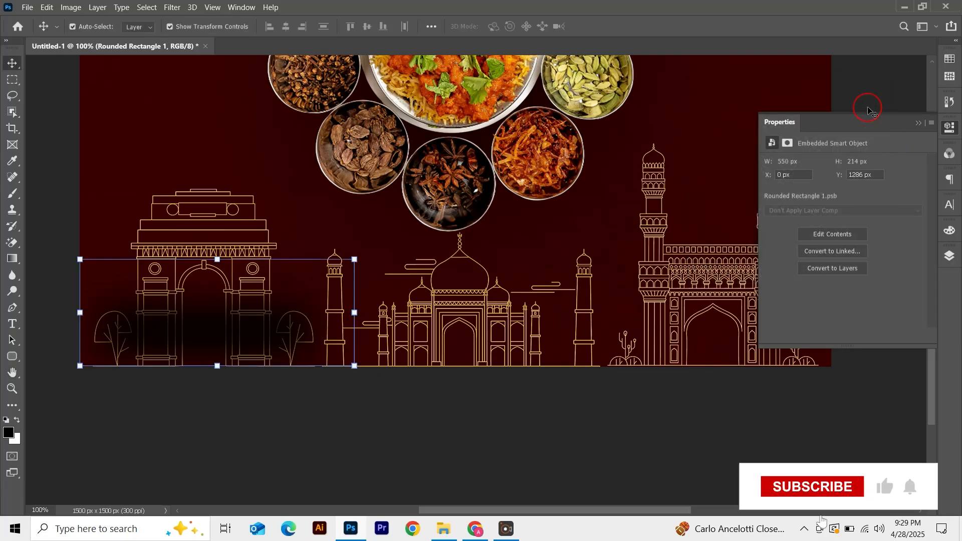
Set the blurred rectangle layer's opacity to 50%
left_click(950, 255)
left_click(912, 290)
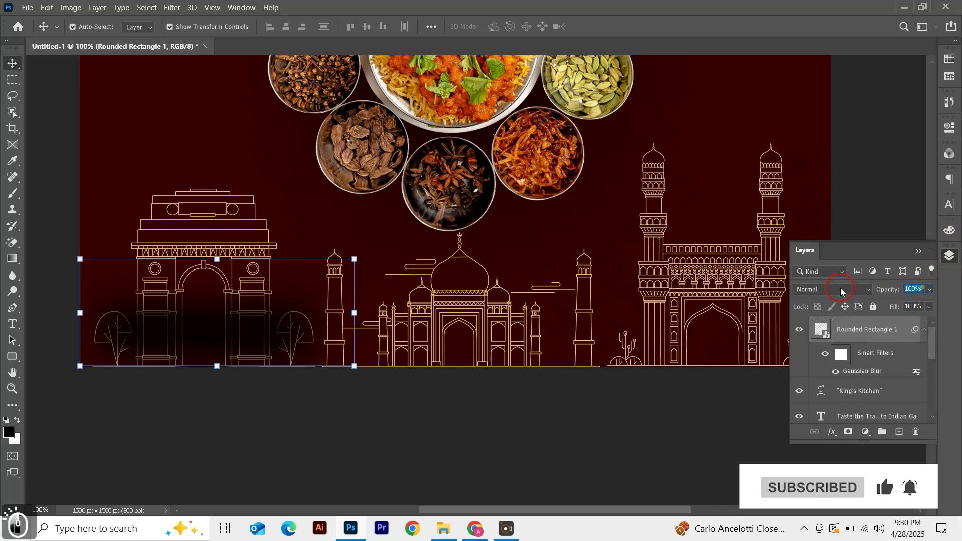
type("50")
key("Return")
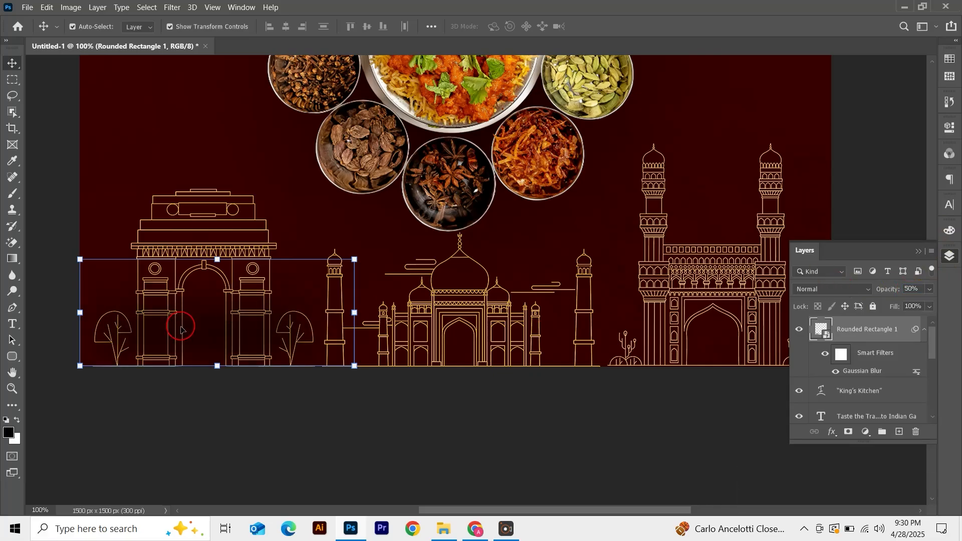
Duplicate the blurred rectangle and move the copy to the lower right, beneath the right-hand monument
left_click_drag(182, 330, 666, 326)
left_click(569, 450)
Add a 'Call Now' text layer over the lower-left blurred panel
key("t")
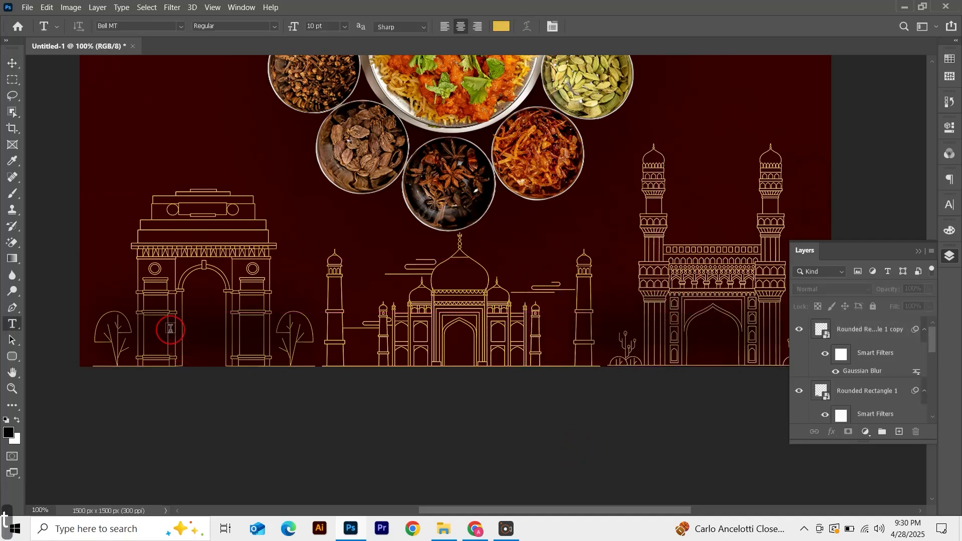
left_click(171, 329)
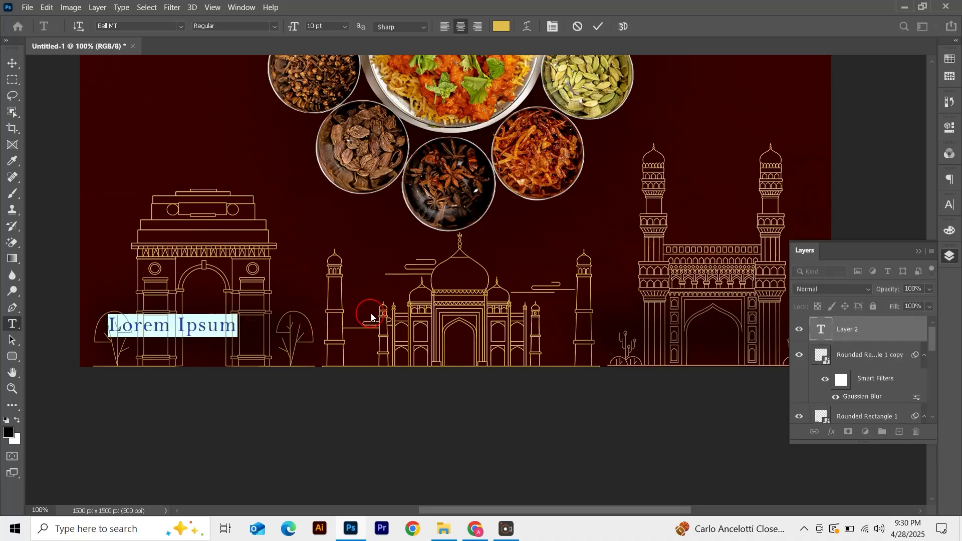
type("Call")
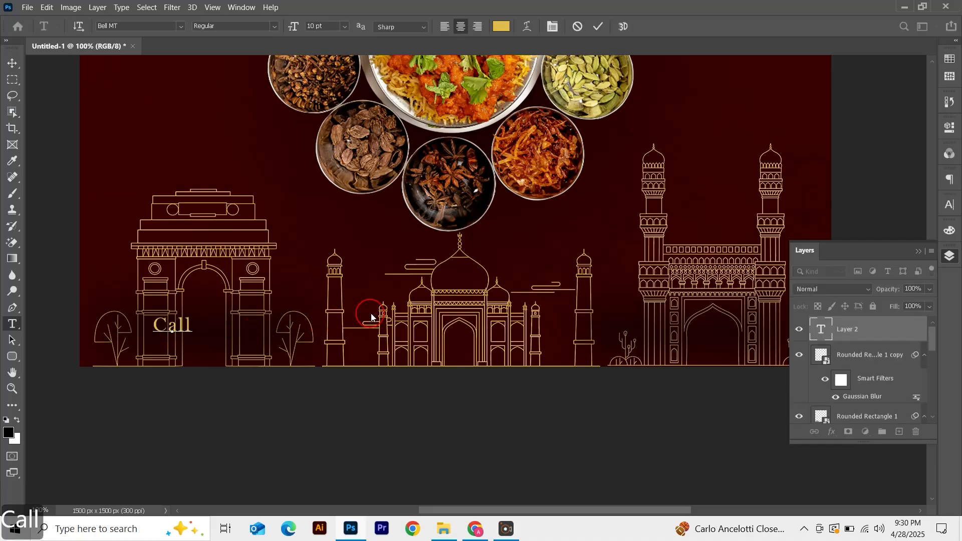
type(" Now")
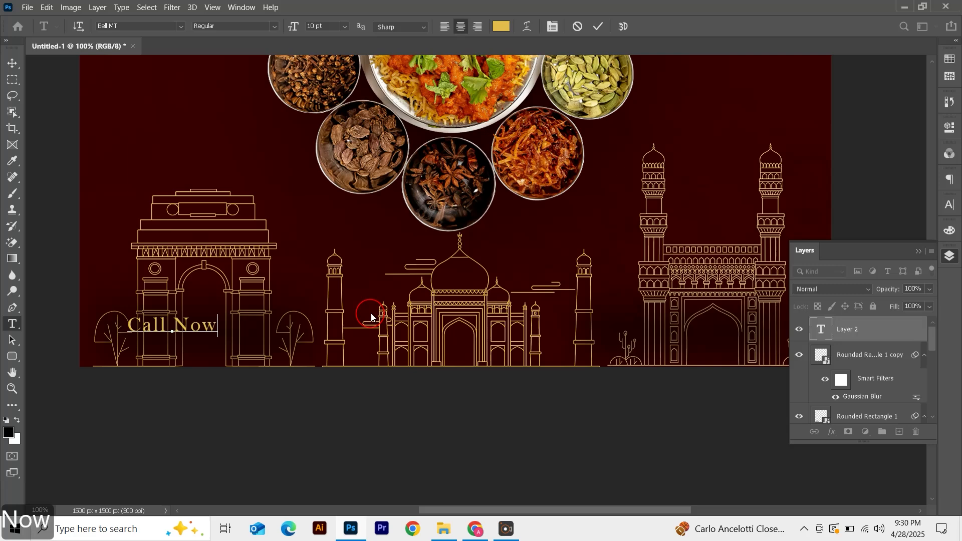
key("ctrl+Return")
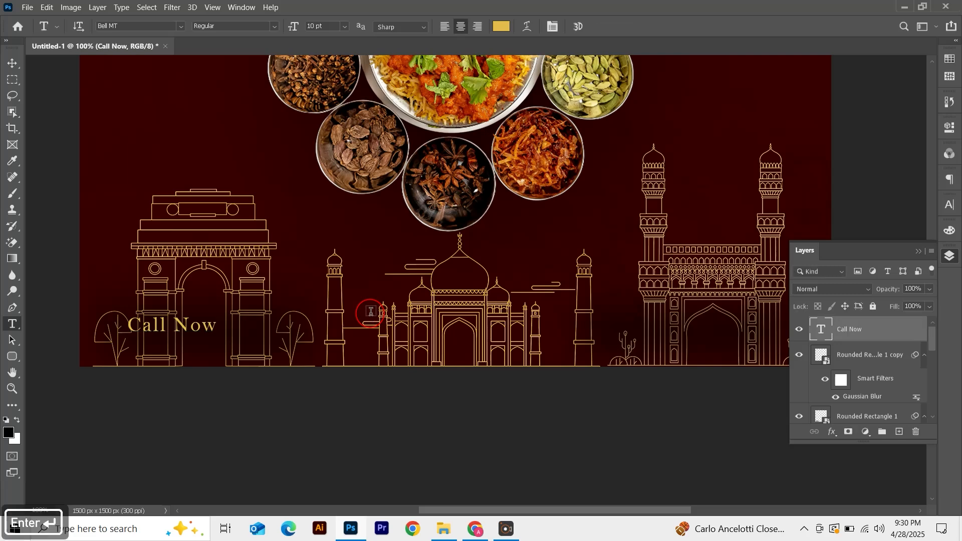
Add the restaurant's phone number as a second line under Call Now and left-align the text
left_click(212, 326)
key("Return")
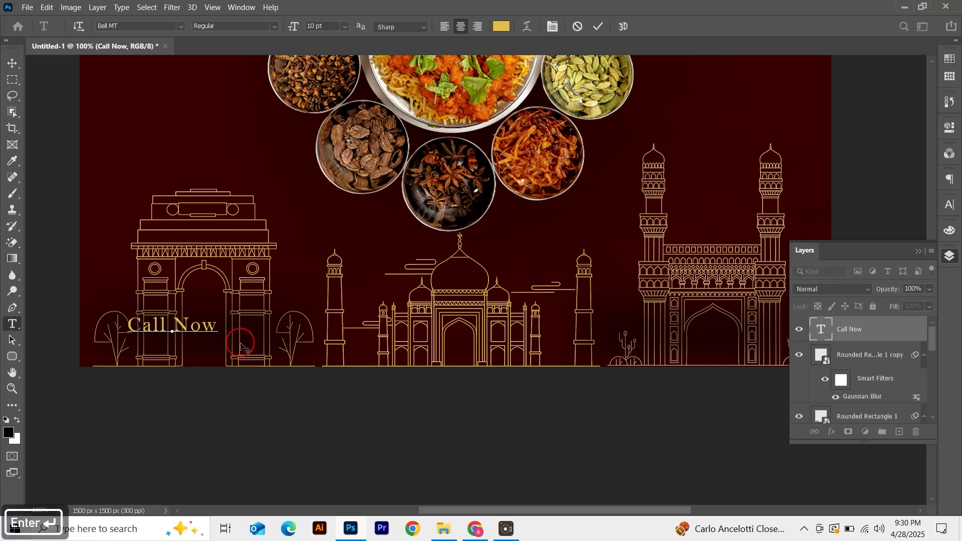
type("+91 123 456 ")
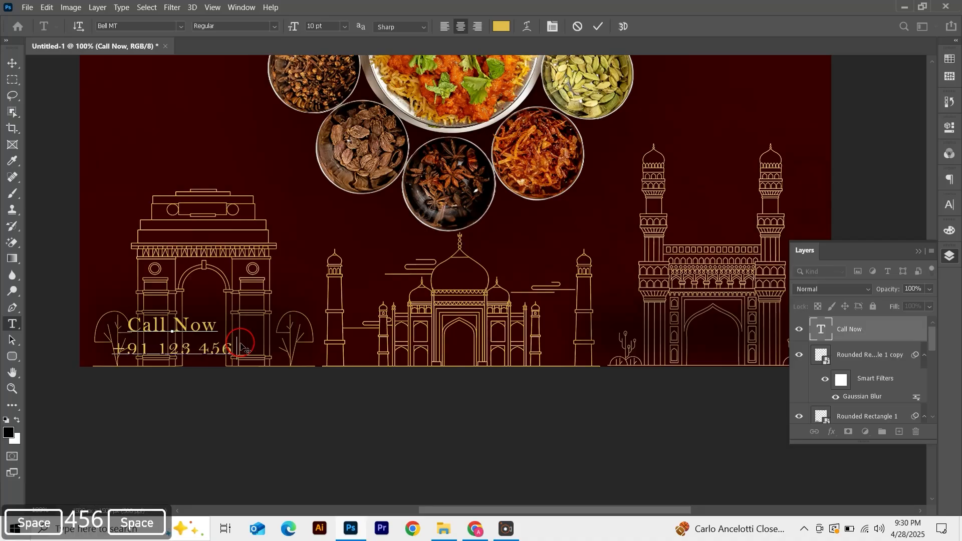
type("78")
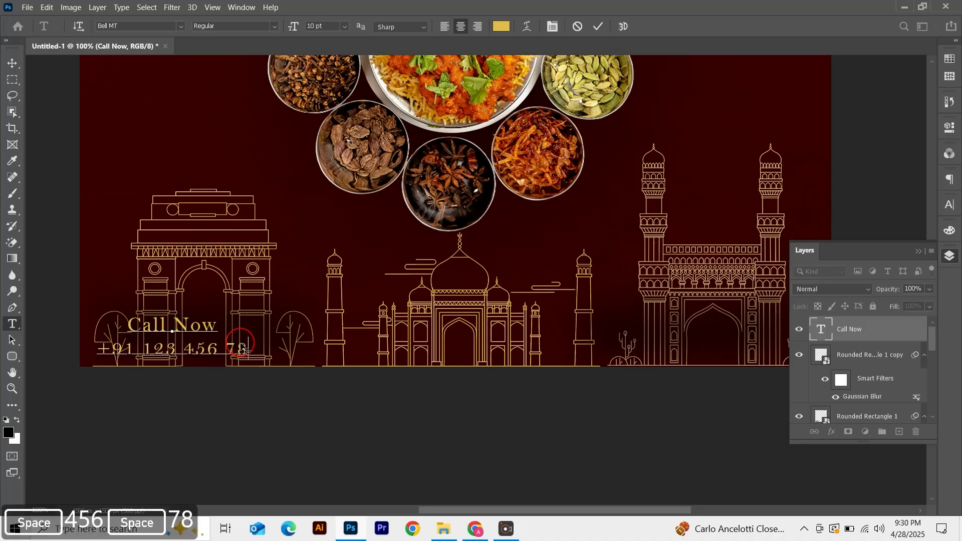
left_click(599, 27)
left_click(444, 26)
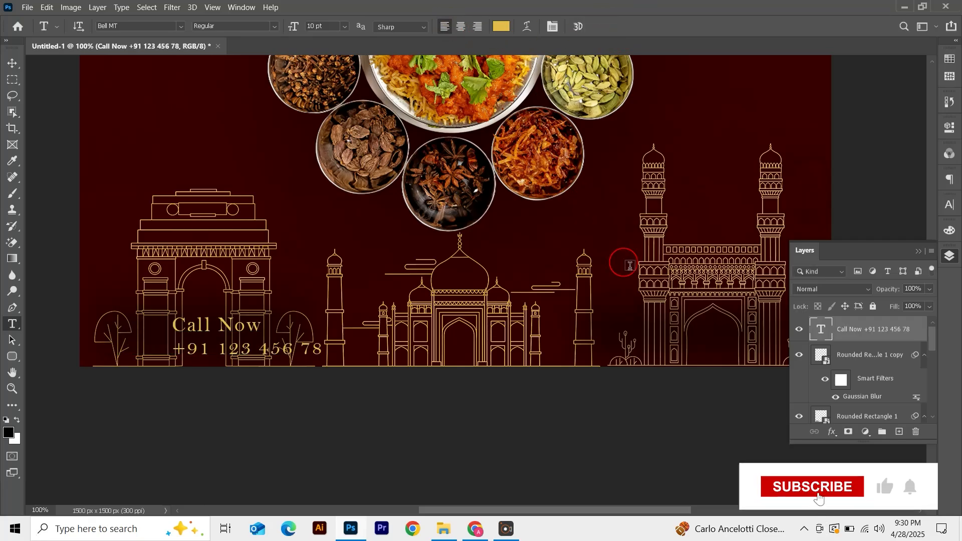
left_click(619, 337)
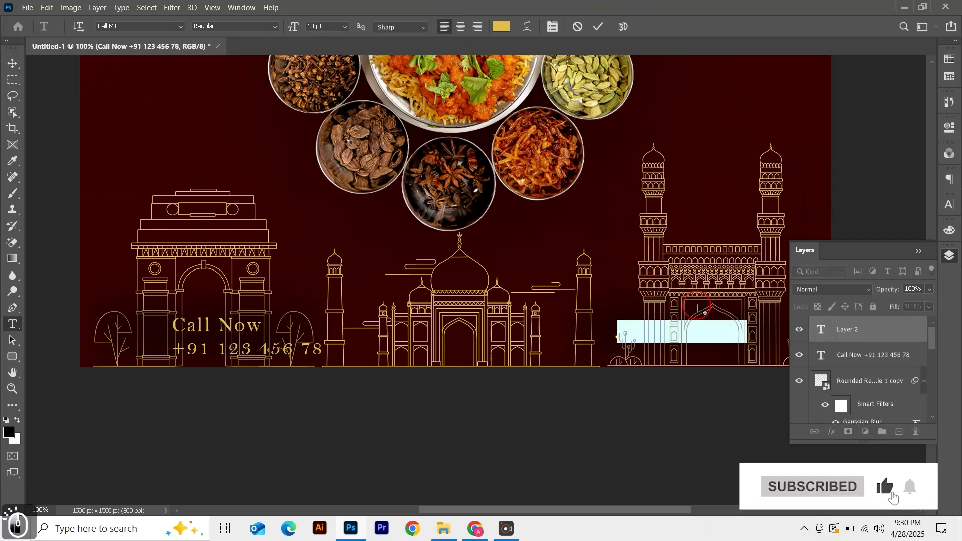
type("www.yourwebsite.")
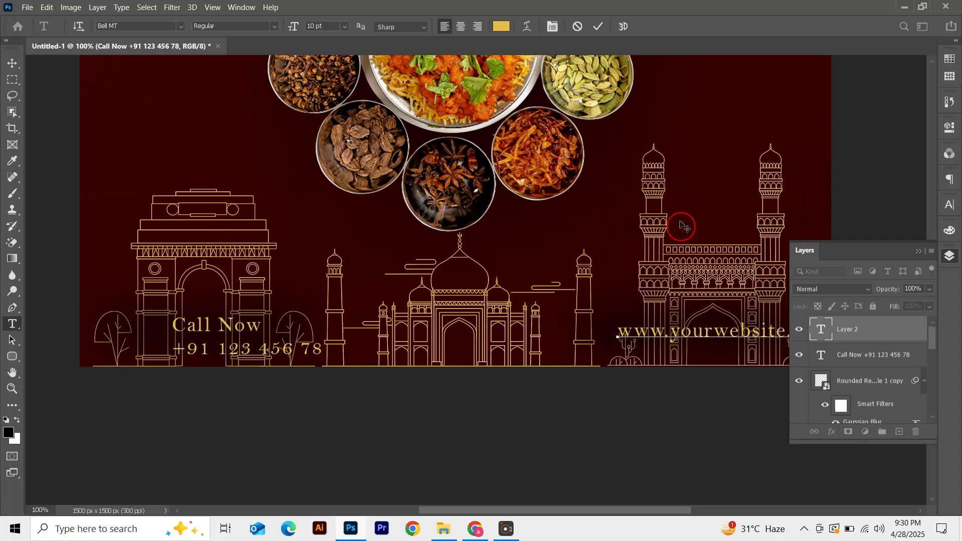
left_click(598, 26)
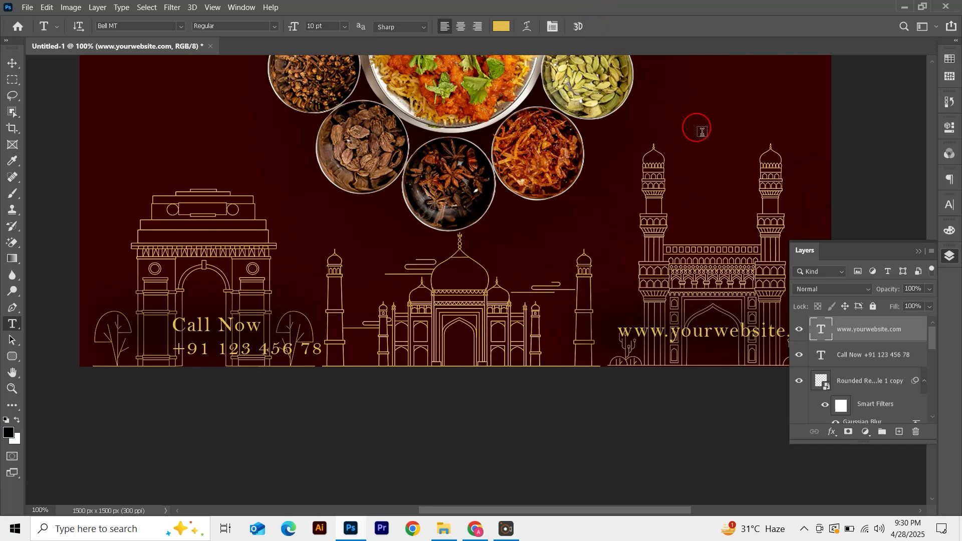
Set the website text color to white, ffffff
left_click(949, 205)
left_click(911, 276)
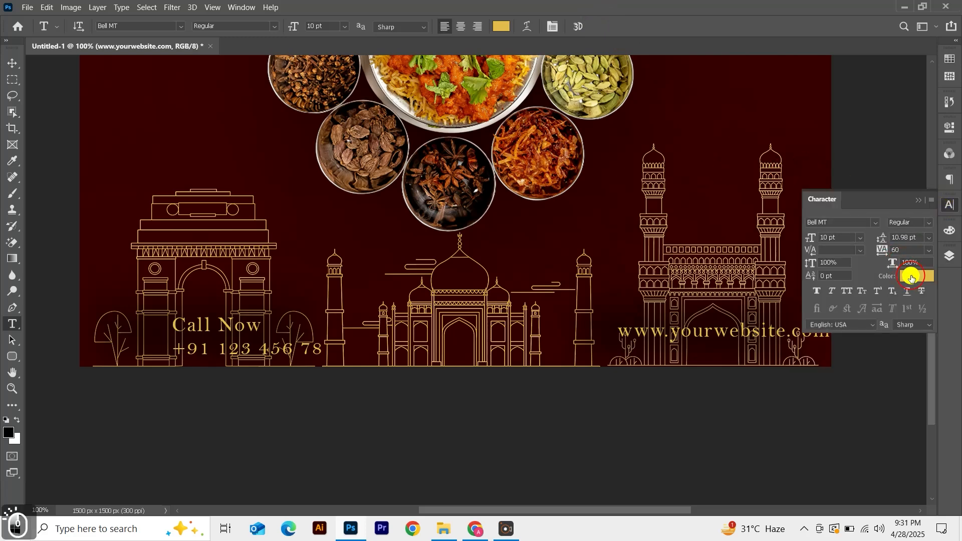
type("ffffff")
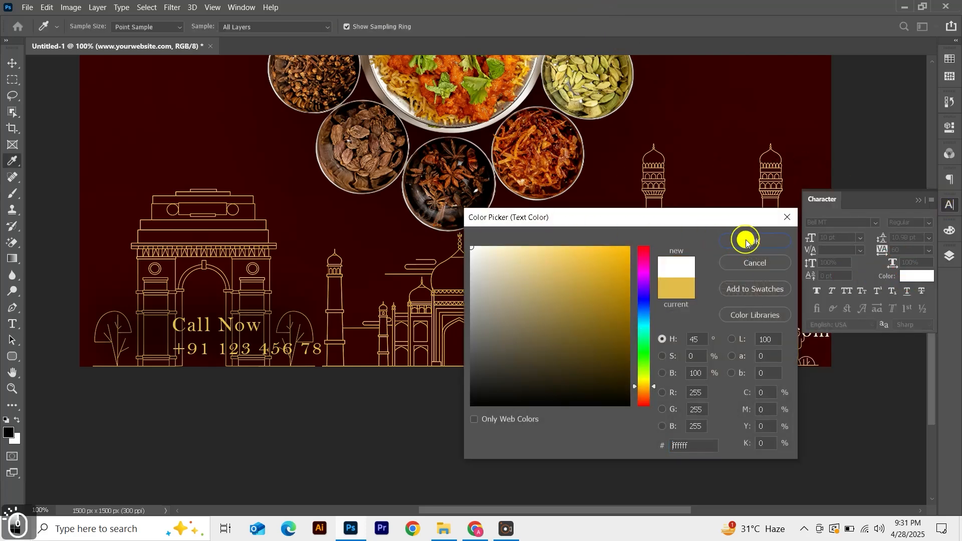
left_click(746, 243)
Set the Call Now and phone text color to white and move the block slightly up and left
key("v")
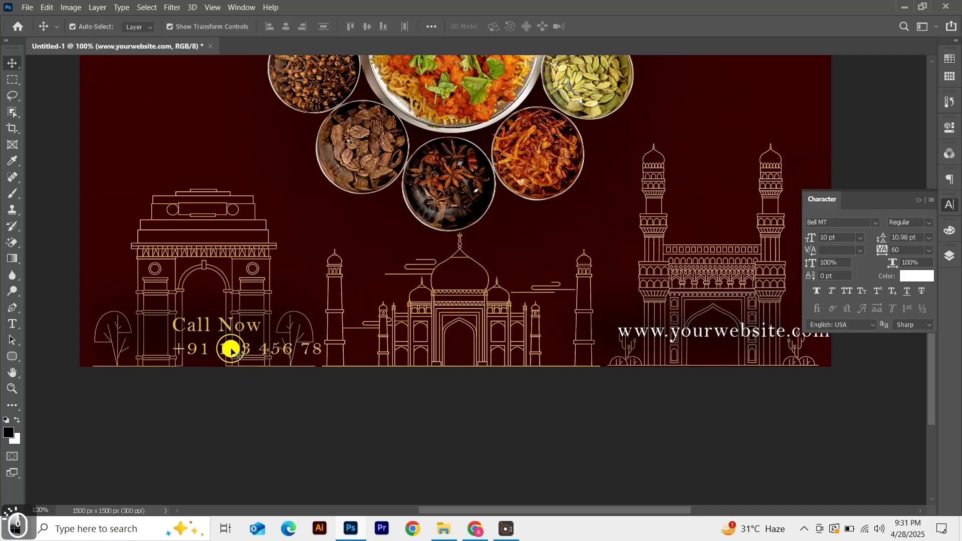
left_click(230, 350)
left_click(916, 276)
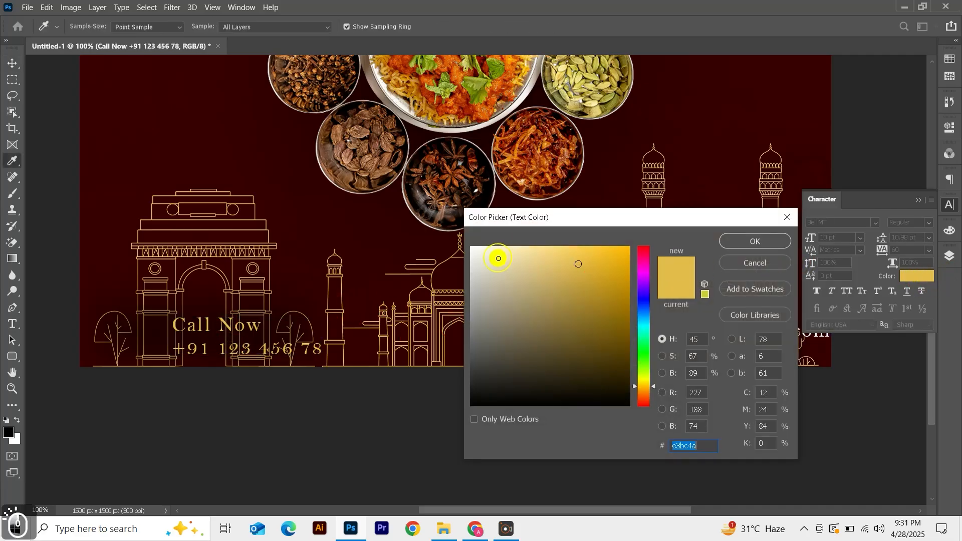
left_click_drag(498, 258, 466, 236)
left_click(724, 241)
left_click(265, 336)
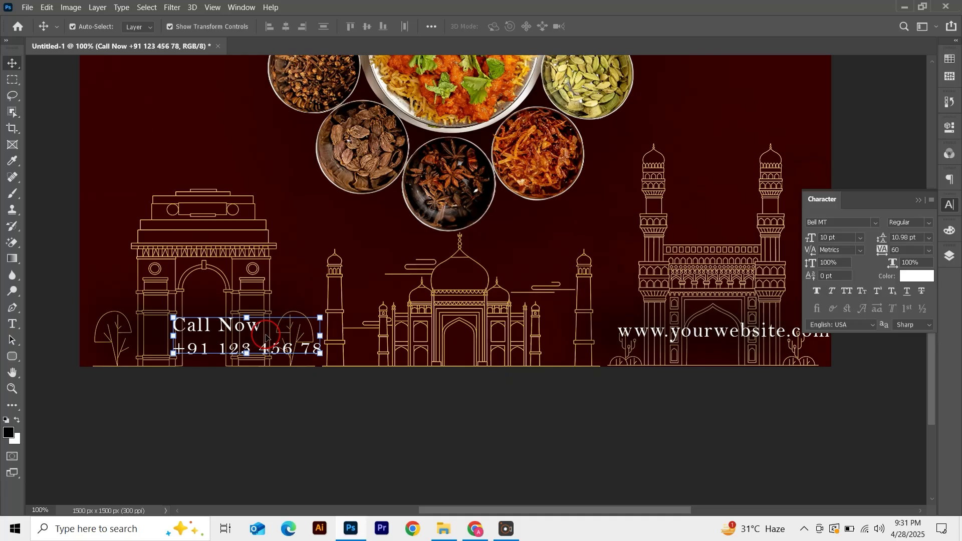
left_click_drag(226, 333, 198, 323)
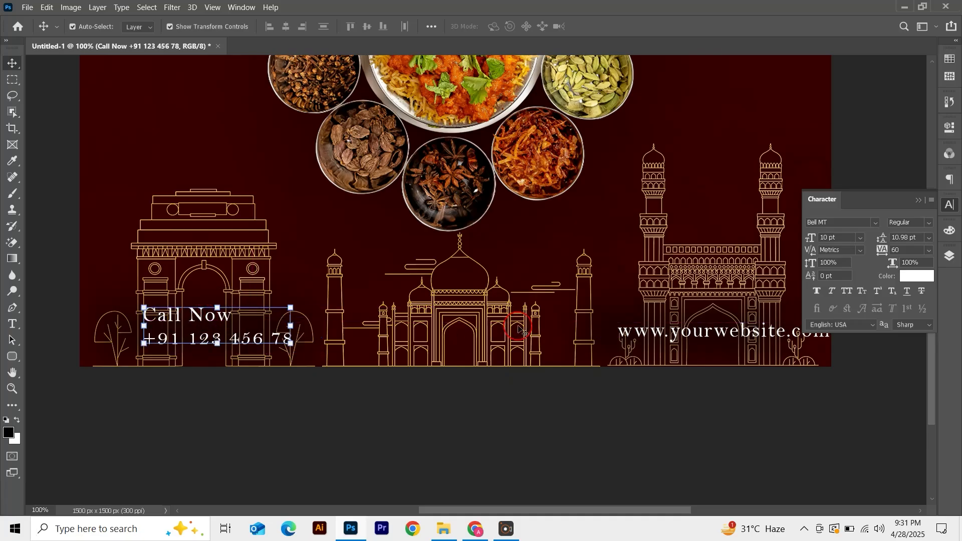
Change the Call Now block's font to Montserrat SemiBold
left_click(874, 222)
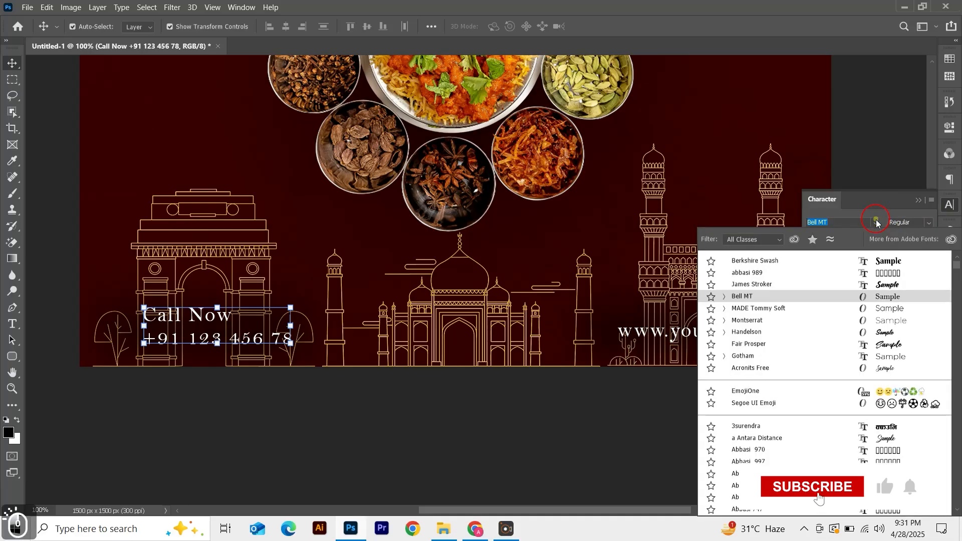
type("monts")
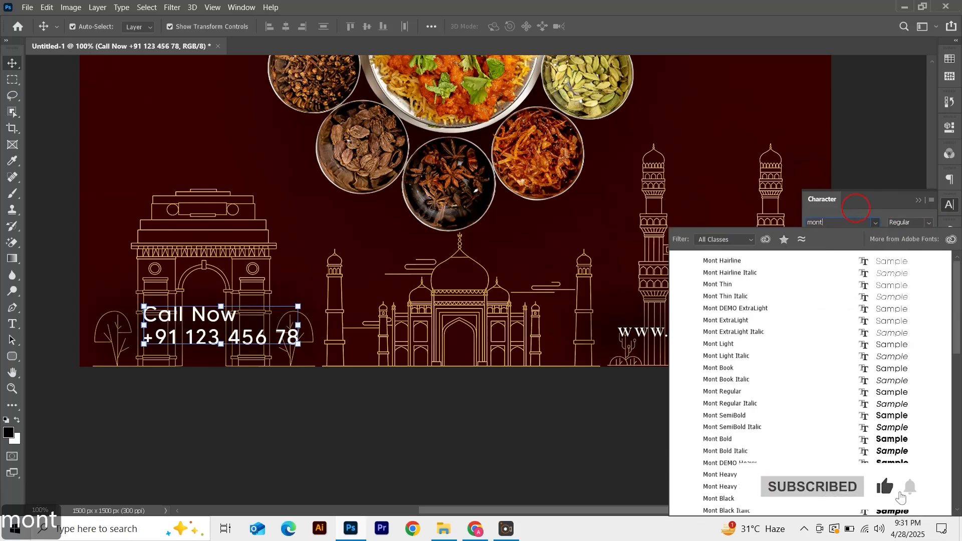
left_click(763, 334)
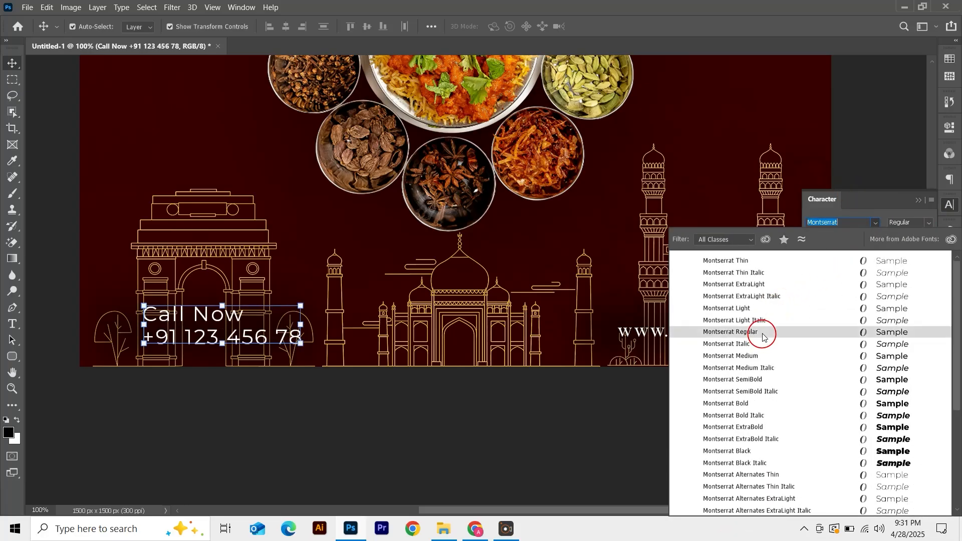
left_click(926, 223)
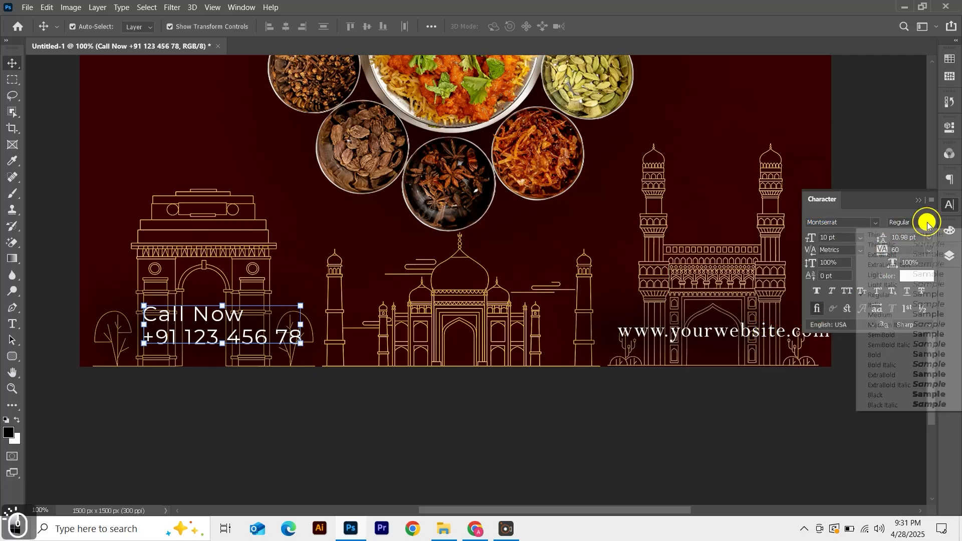
left_click(886, 335)
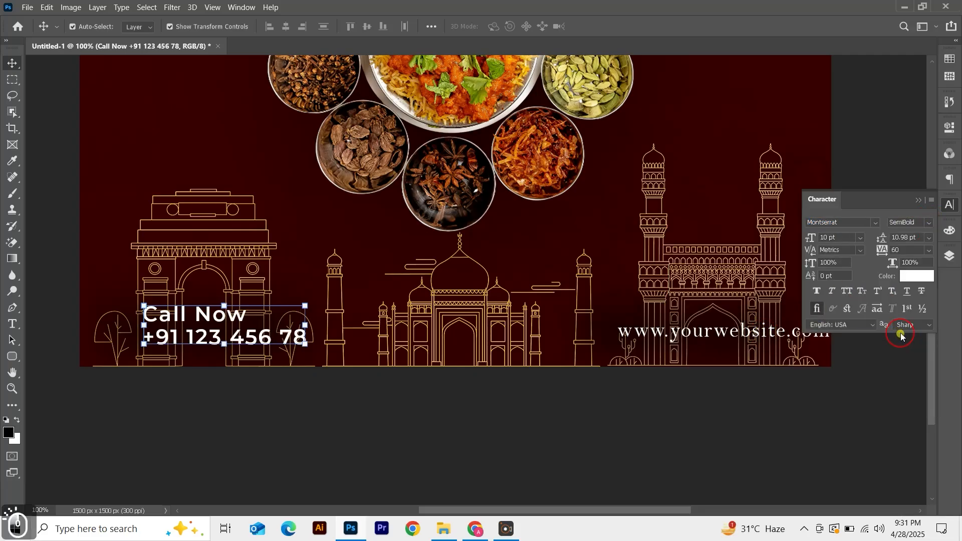
Scale the Call Now block down and move it slightly right
left_click_drag(299, 307, 228, 338)
key("Return")
left_click(248, 425)
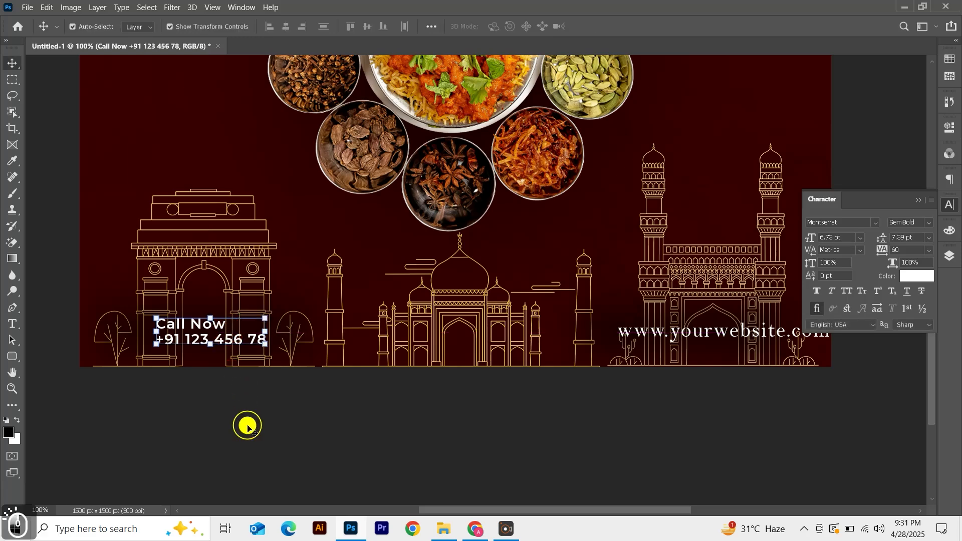
Change the website text's font to Montserrat SemiBold
left_click(683, 334)
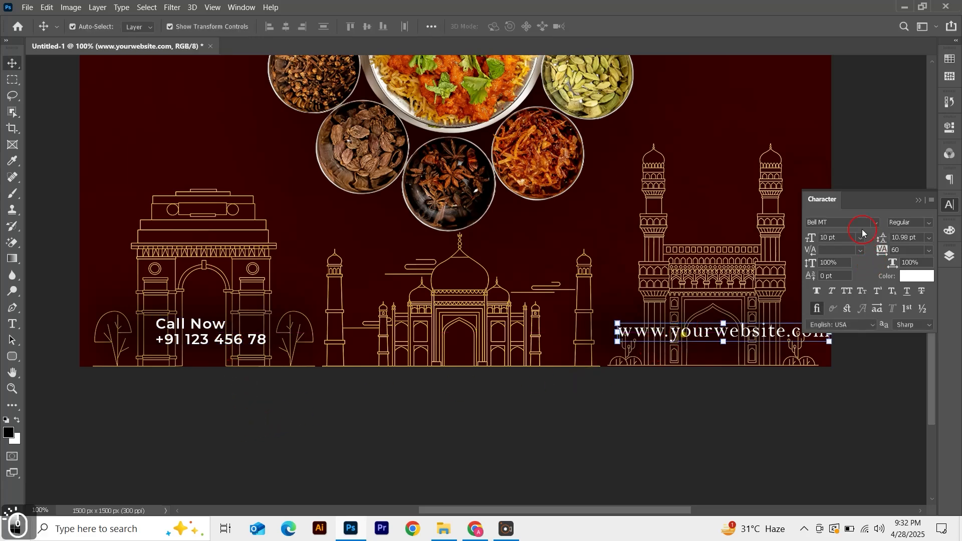
type("monts")
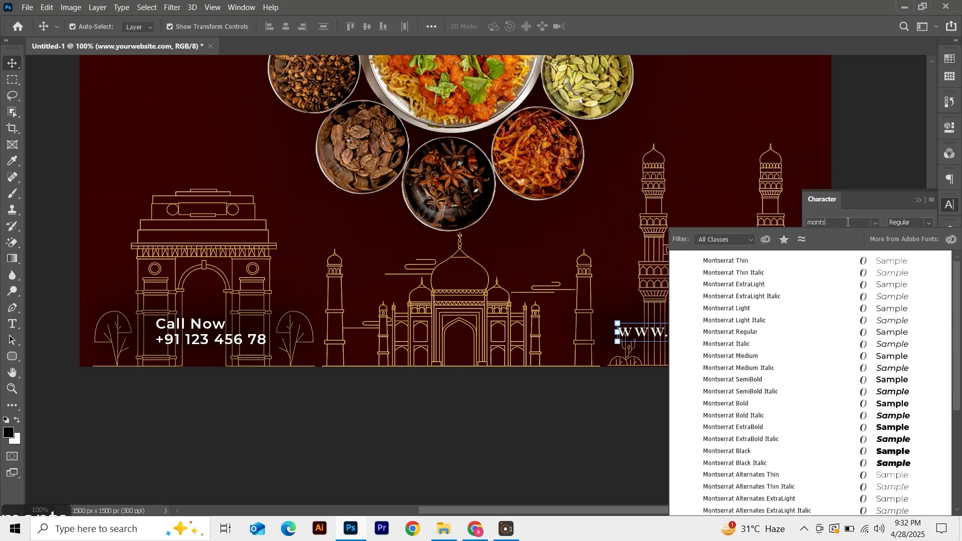
left_click(758, 333)
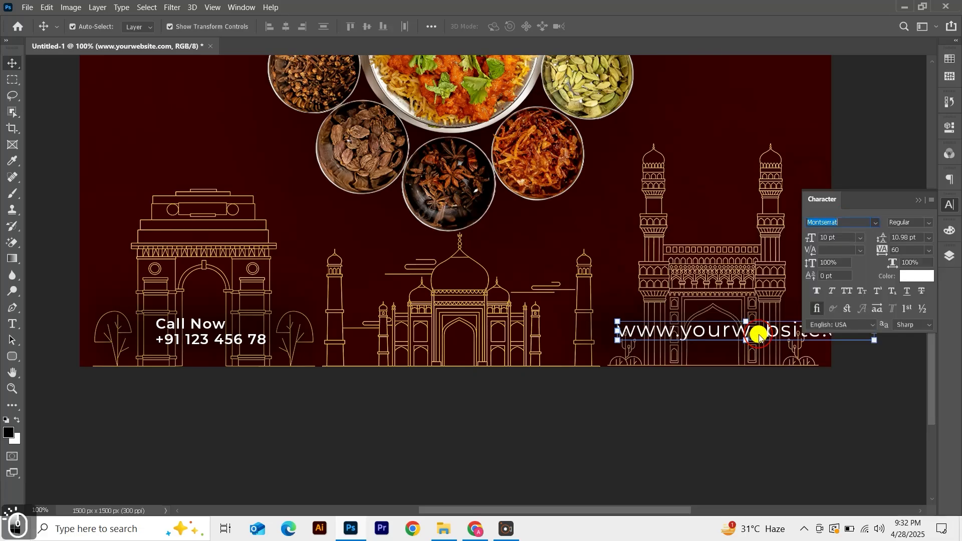
left_click(927, 222)
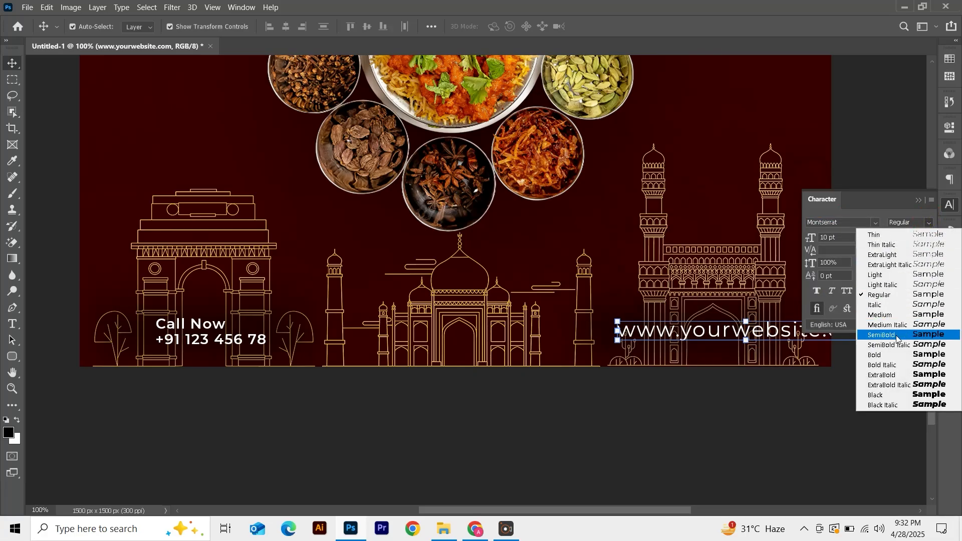
left_click(896, 333)
Scale the website text down and shift it slightly right within the lower-right panel
left_click_drag(885, 340, 800, 333)
left_click_drag(740, 326, 743, 329)
left_click_drag(620, 335, 642, 334)
key("Return")
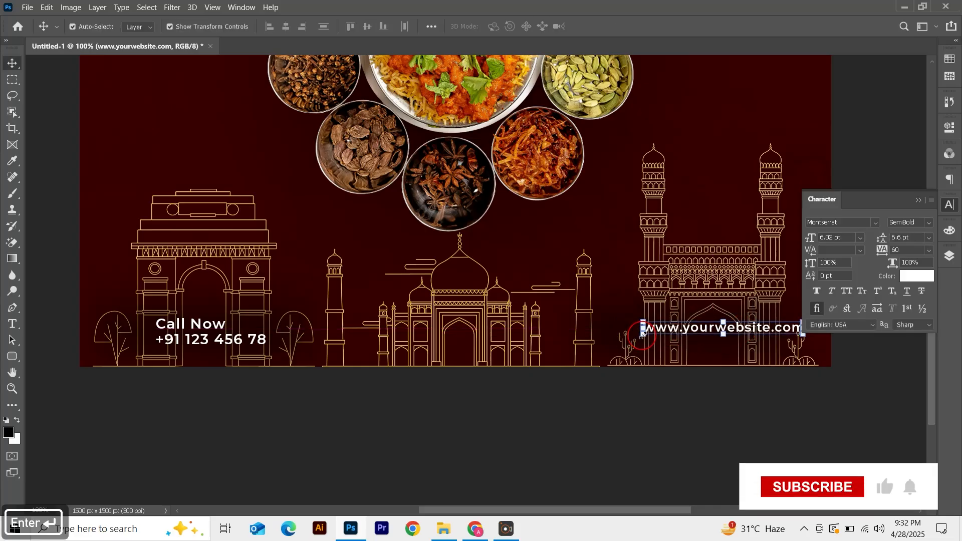
left_click(540, 421)
Place the Call phone icon image and position it just left of the Call Now text
left_click_drag(574, 257, 518, 300)
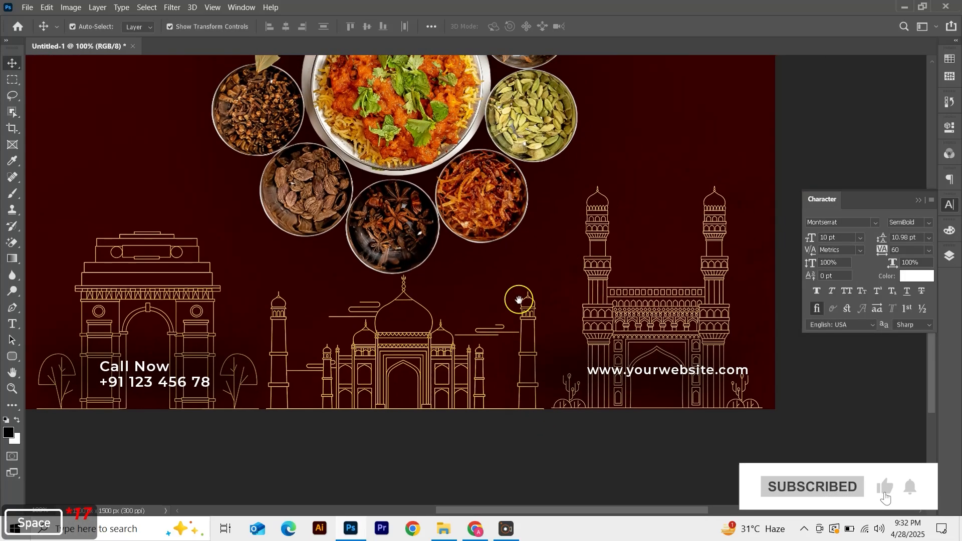
scroll(474, 328, "up", 2)
scroll(474, 328, "down", 1)
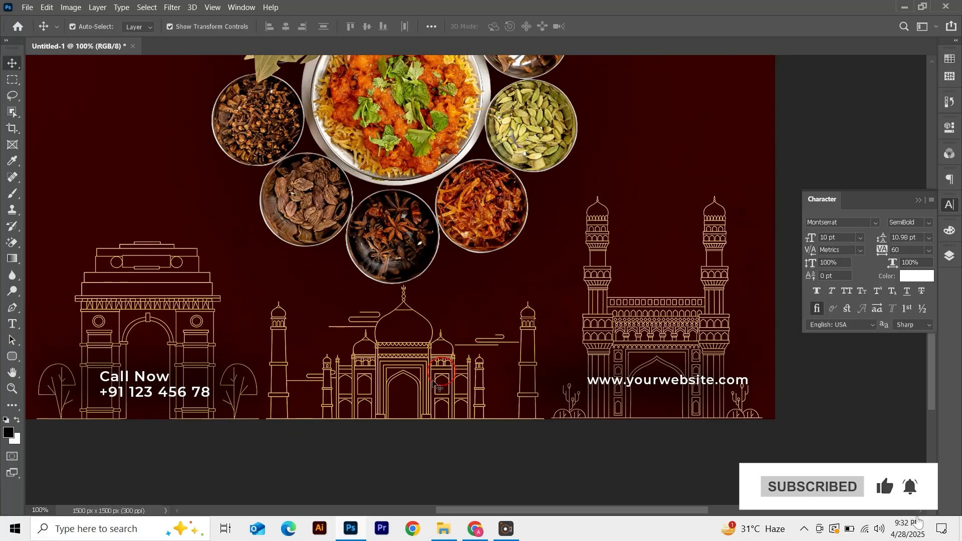
left_click(26, 8)
left_click(60, 243)
left_click(232, 108)
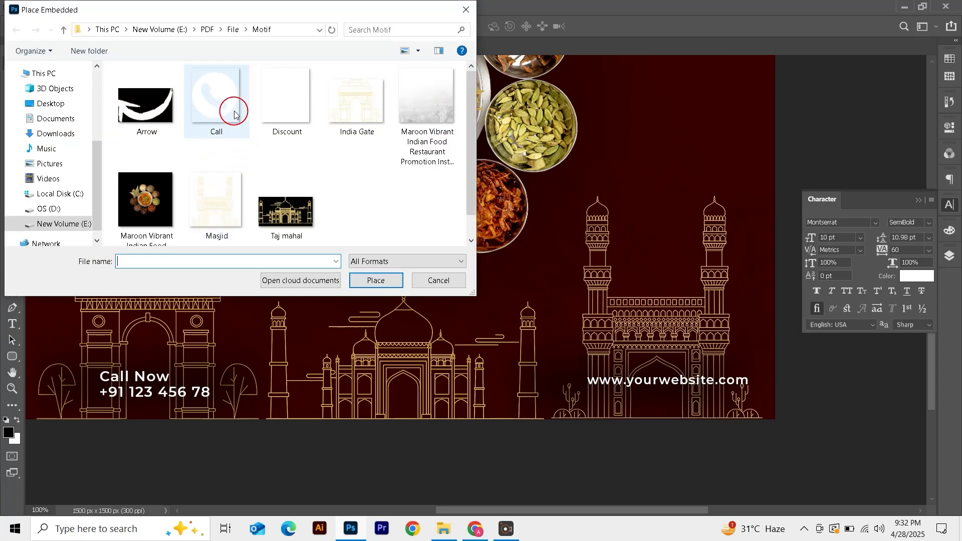
left_click(375, 282)
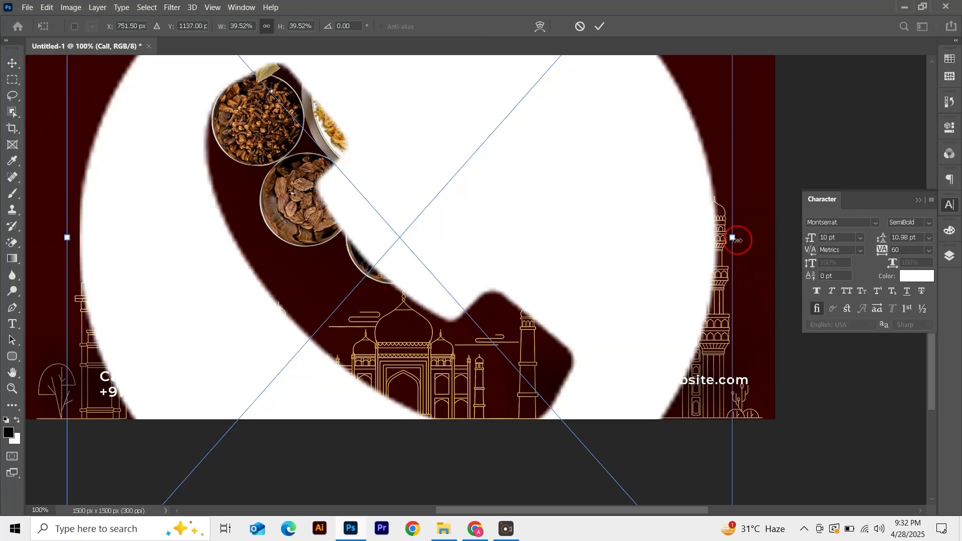
left_click_drag(738, 241, 78, 383)
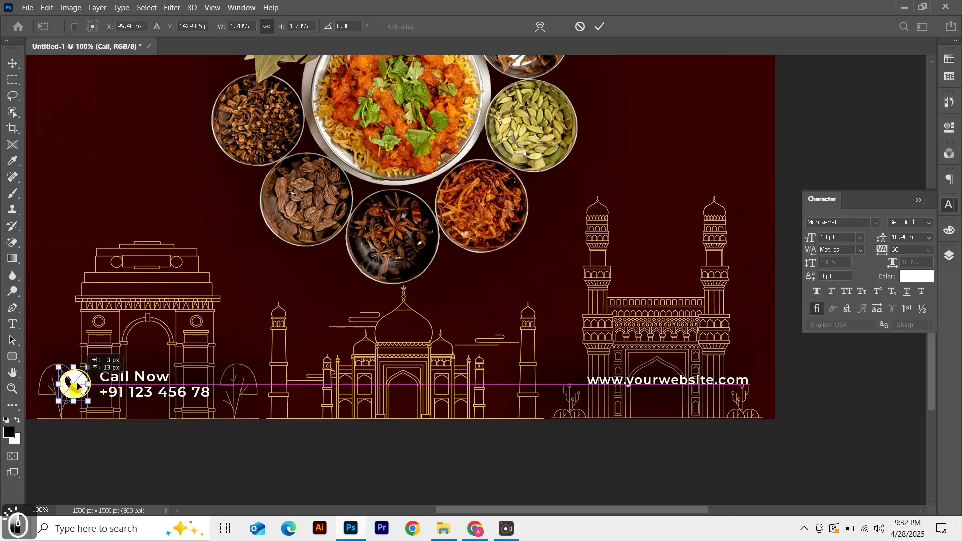
key("Return")
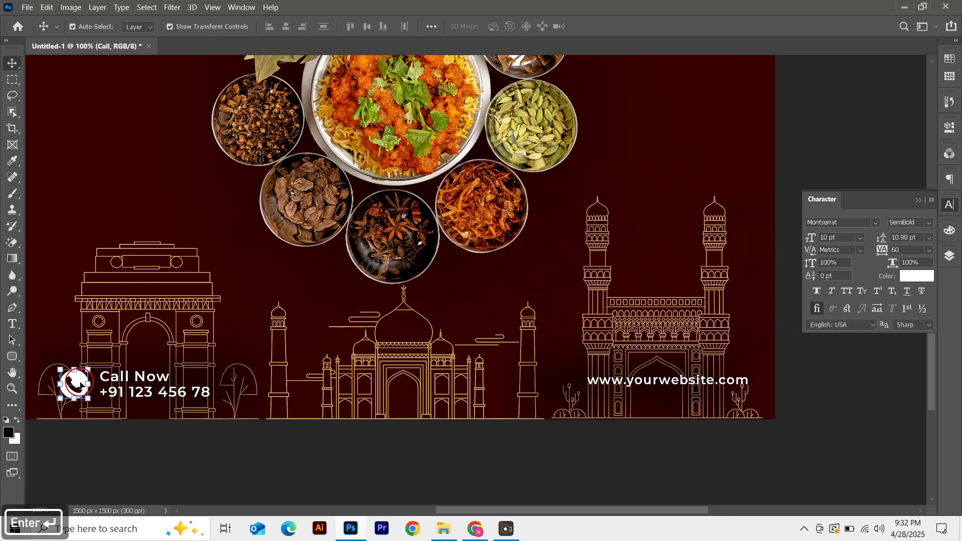
Nudge the phone icon three steps to the right
left_click(167, 460)
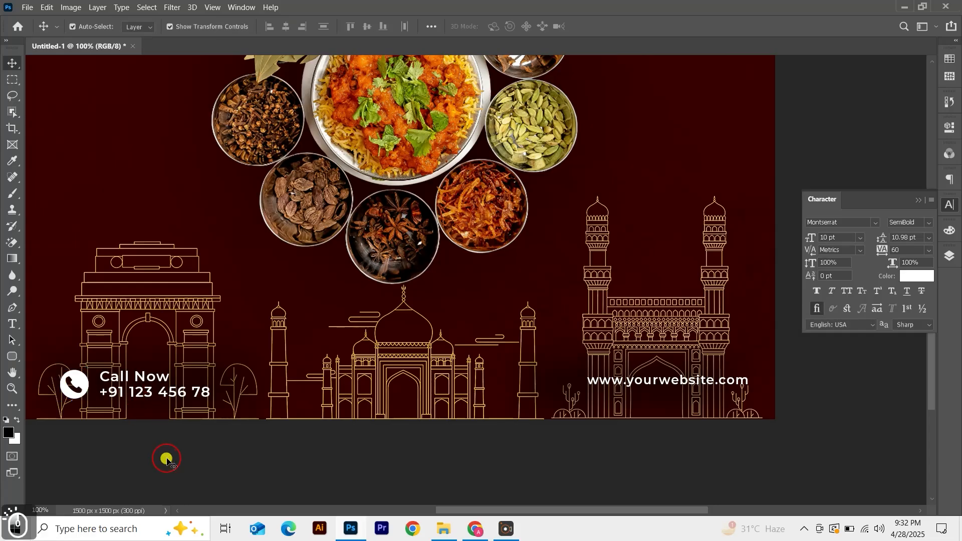
left_click(83, 386)
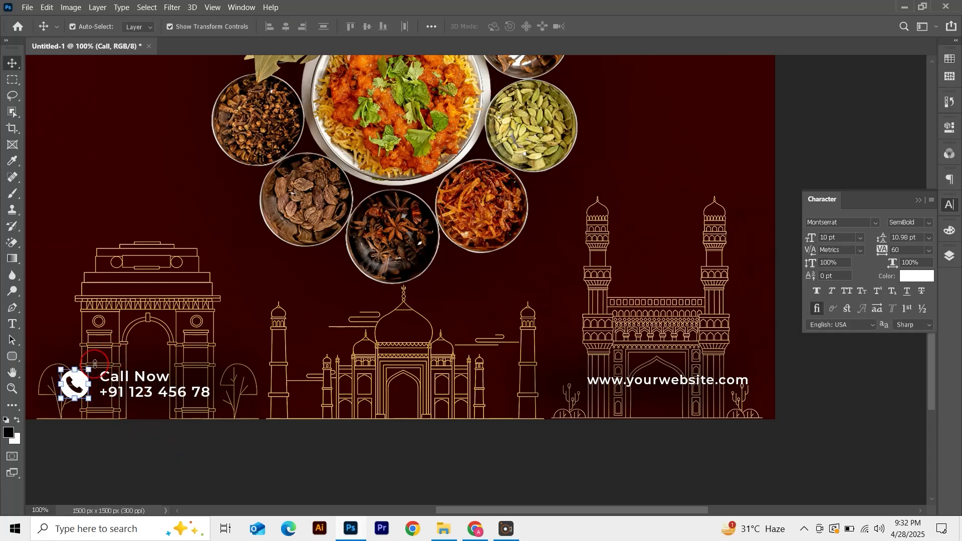
key("Right")
key("Right")
key("Right")
key("Right")
key("Right")
left_click(161, 446)
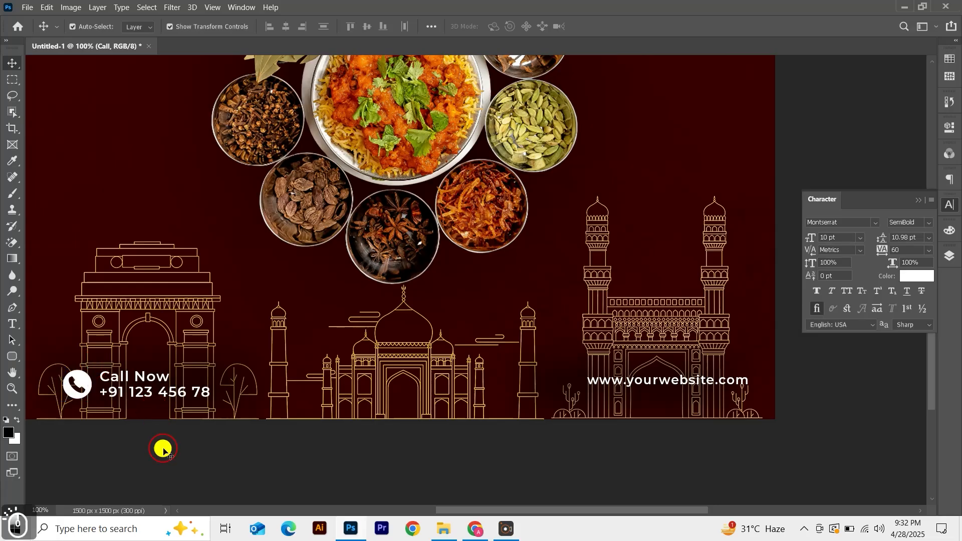
Bring the globe icon image file from the file browser into the document
left_click(445, 531)
left_click(519, 265)
left_click_drag(266, 277, 350, 241)
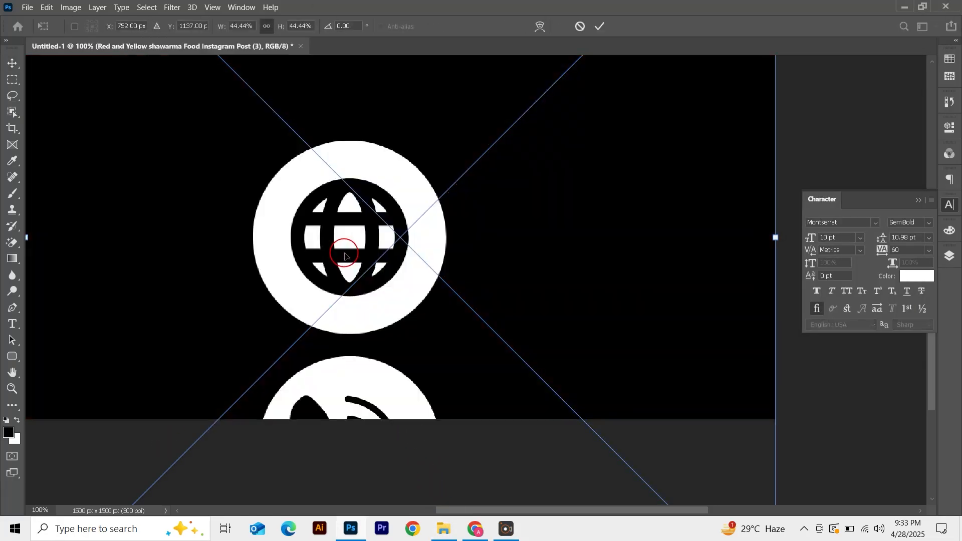
key("Return")
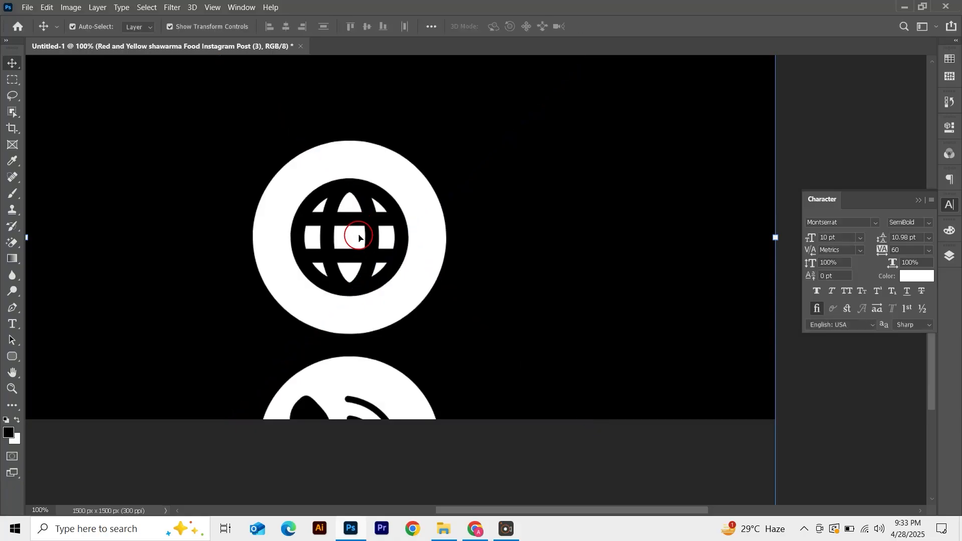
Copy a marquee selection of the globe icon to a new layer and delete the original imported layer
key("m")
left_click_drag(217, 126, 482, 345)
key("v")
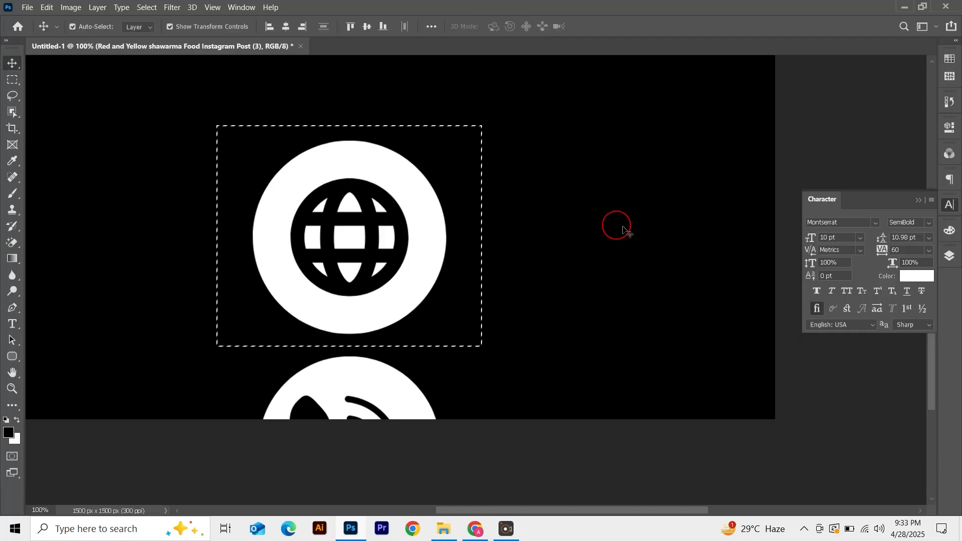
left_click(949, 256)
right_click(872, 332)
left_click(725, 221)
key("ctrl+j")
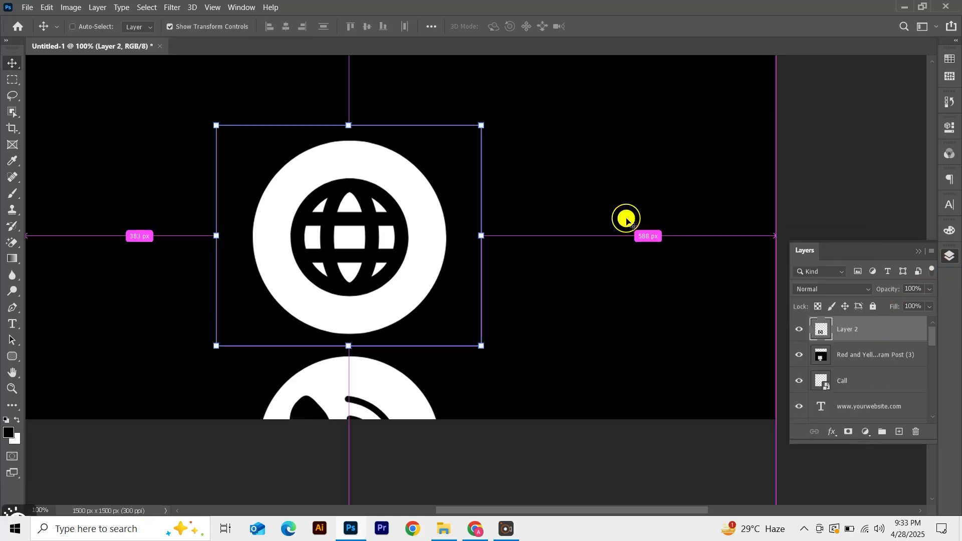
left_click(626, 219)
key("Delete")
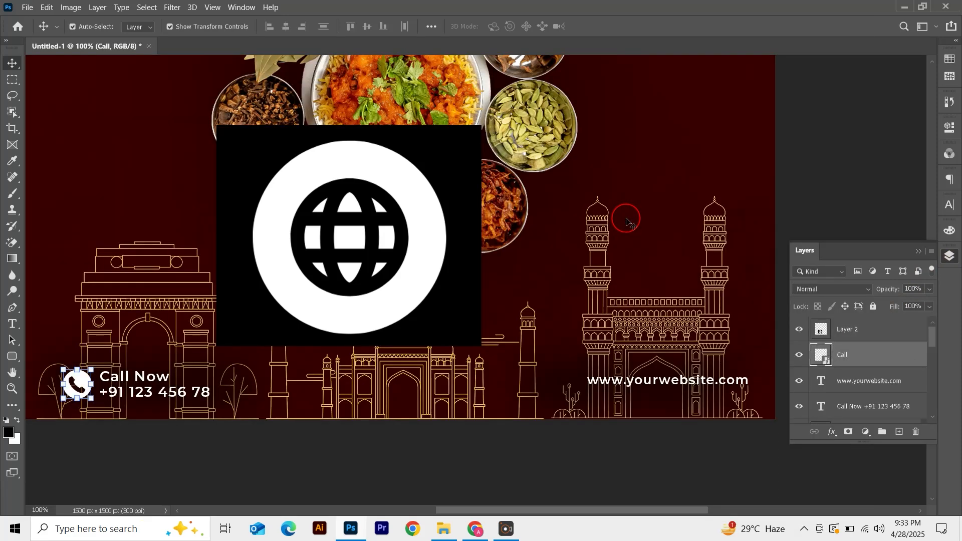
Erase the black background around and inside the globe icon with the Magic Eraser
key("e")
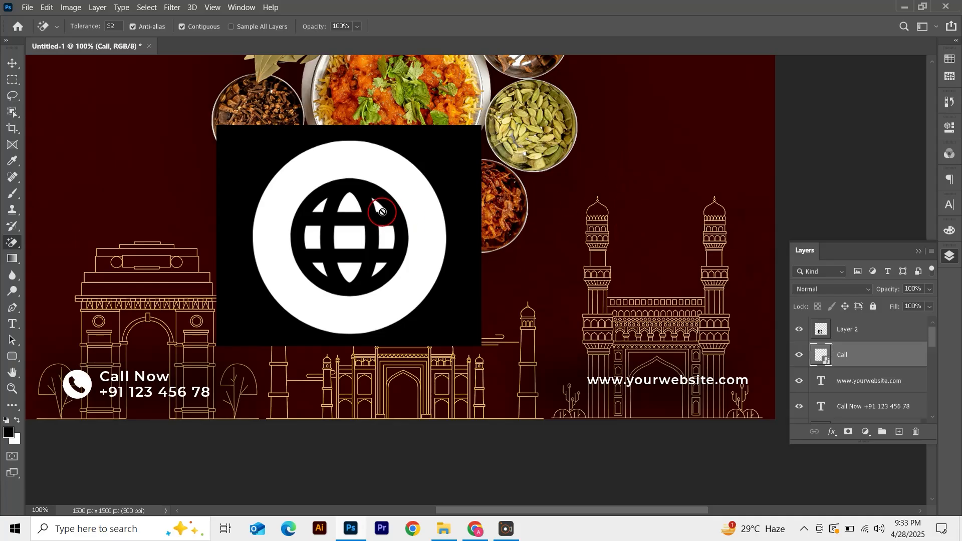
key("v")
left_click(382, 211)
key("e")
left_click(468, 176)
key("ctrl+plus")
key("ctrl+plus")
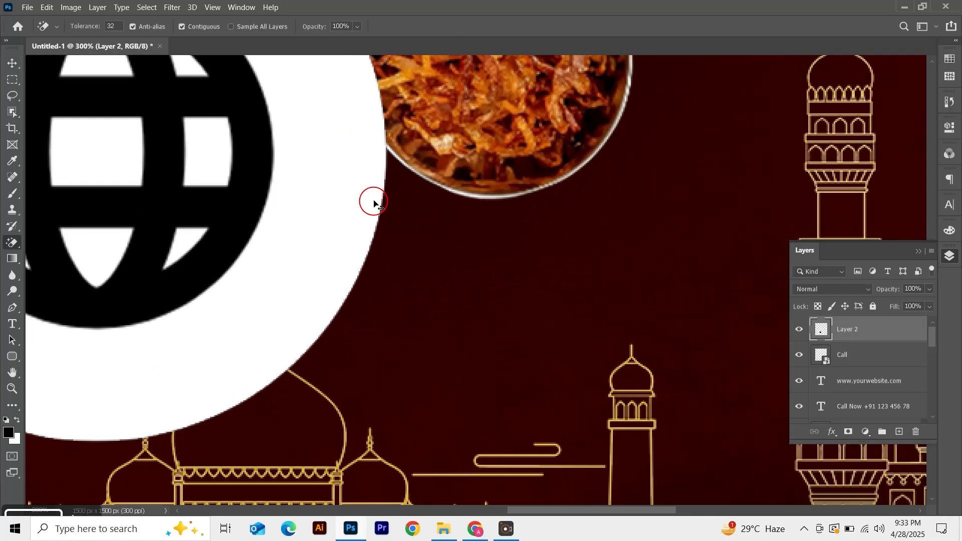
scroll(271, 203, "up", 1)
left_click(248, 200)
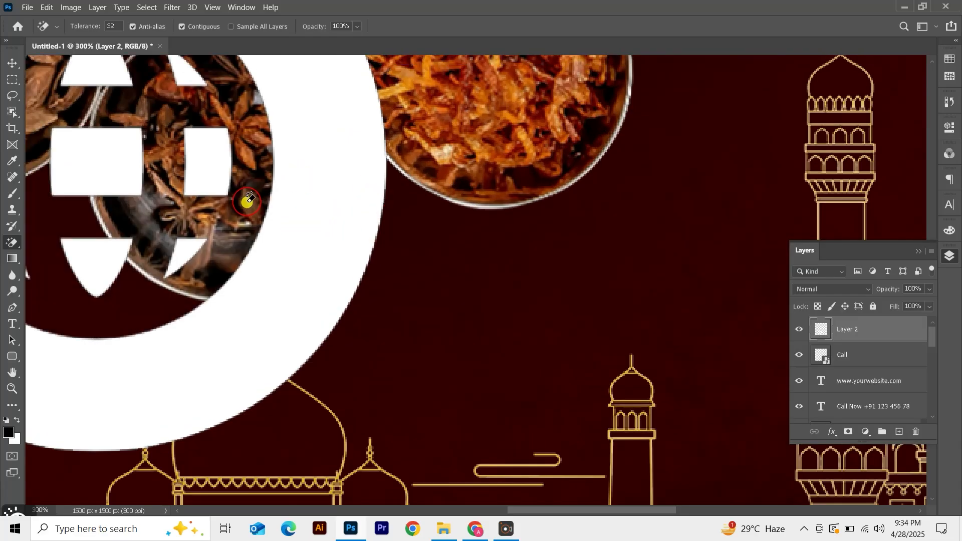
Scale the globe icon down to about 10% and place it just left of the website text
key("v")
left_click_drag(245, 201, 402, 251)
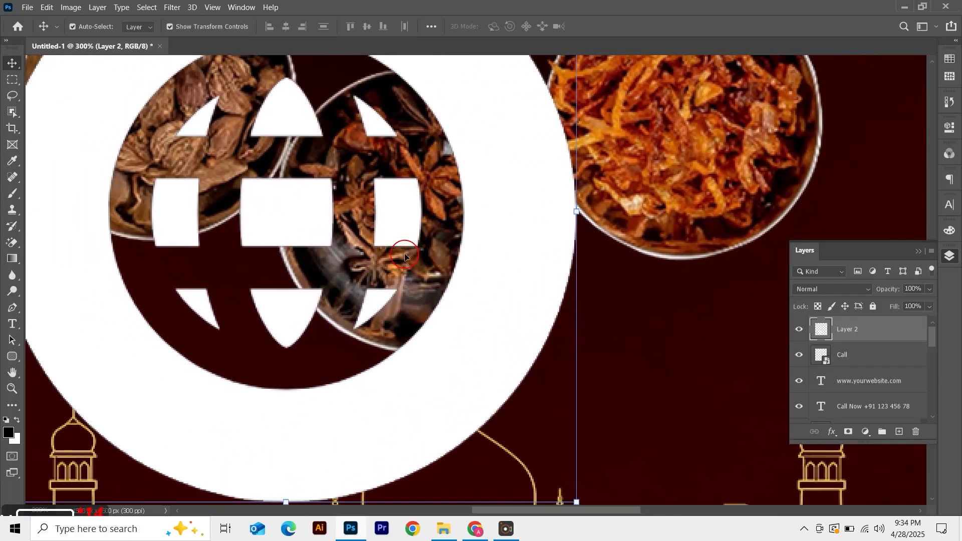
key("ctrl+minus")
left_click_drag(156, 234, 624, 460)
left_click_drag(633, 406, 420, 137)
left_click_drag(385, 183, 560, 254)
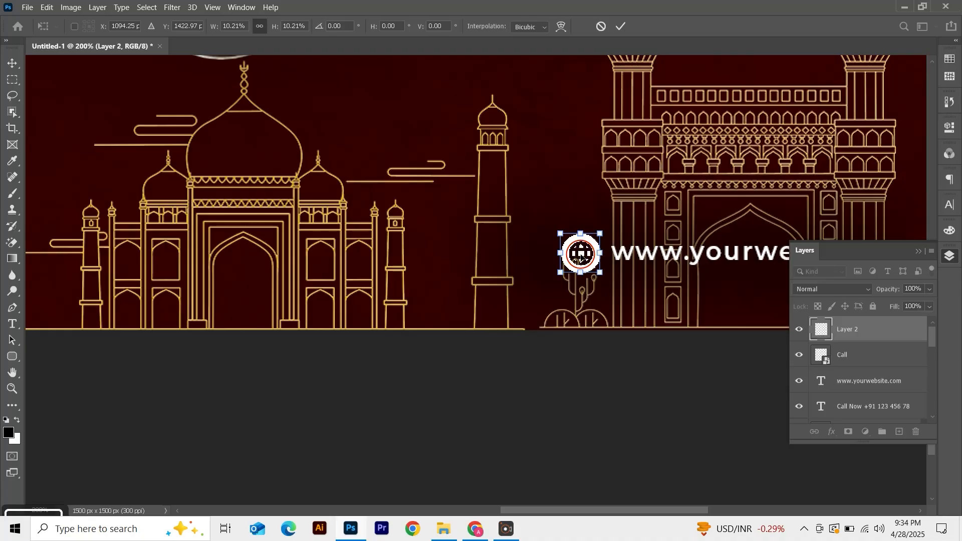
key("Return")
Enlarge the heading 'The Taste Of India' slightly
key("ctrl+0")
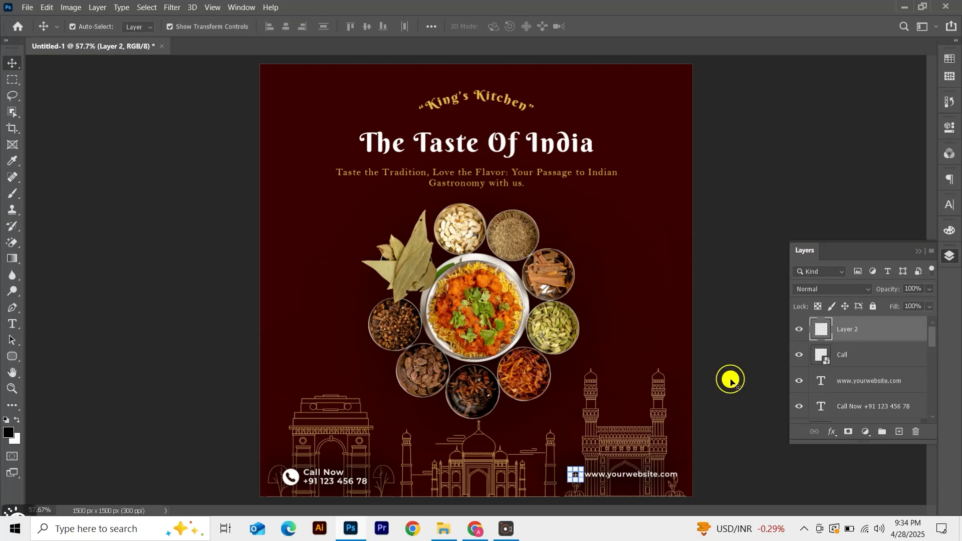
left_click(634, 348)
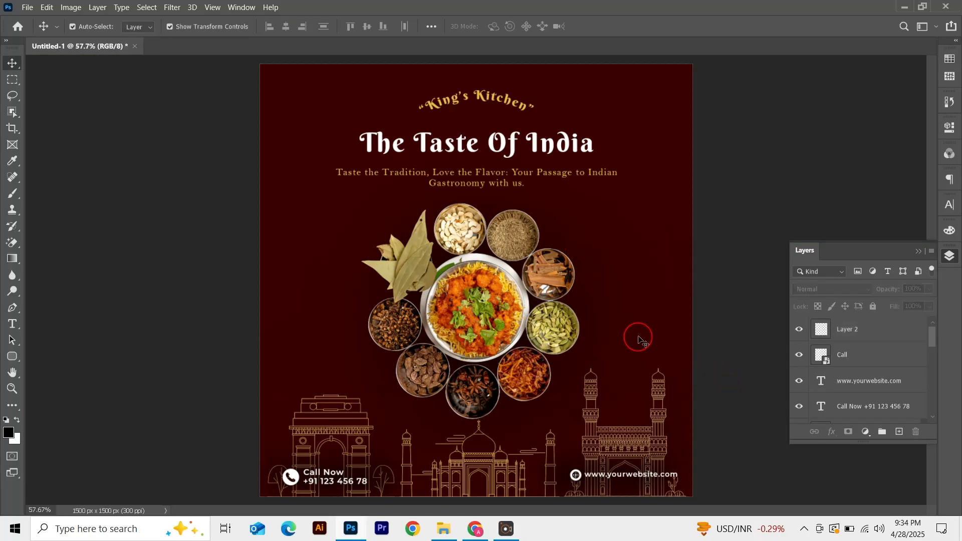
left_click(503, 155)
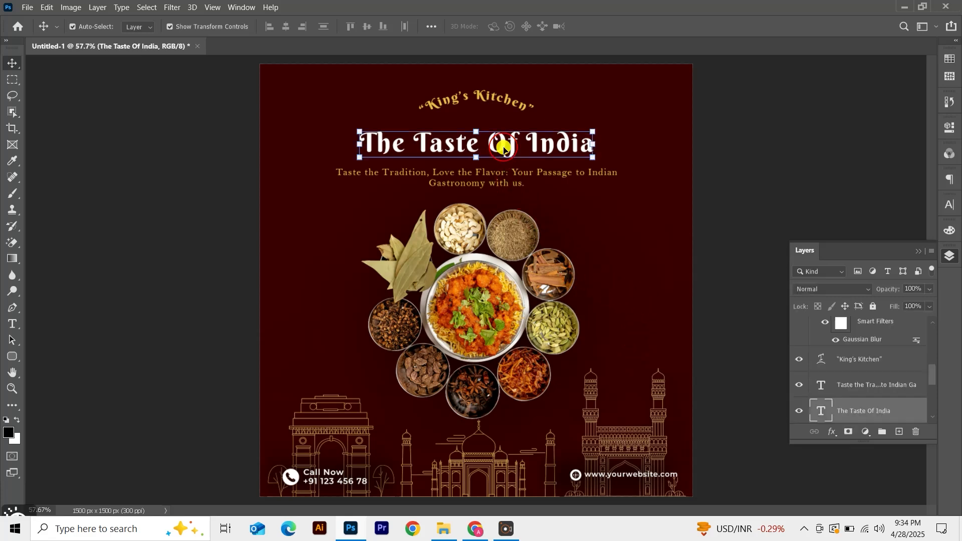
key("ctrl+t")
left_click_drag(594, 158, 645, 164)
key("Return")
Center the heading horizontally on the canvas
key("ctrl+a")
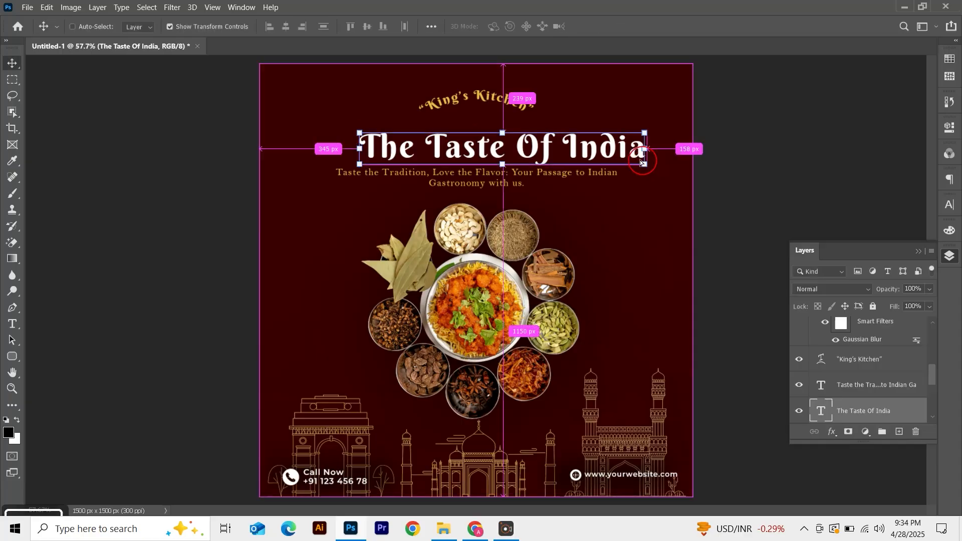
left_click(286, 26)
key("ctrl+d")
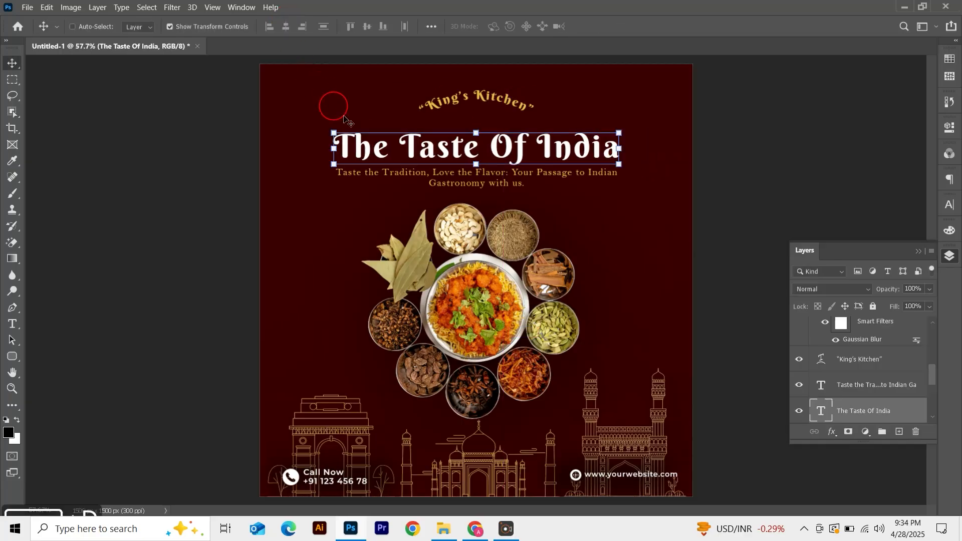
Nudge the tagline down slightly and enlarge it a little with Free Transform
left_click(496, 186)
key("shift+Down")
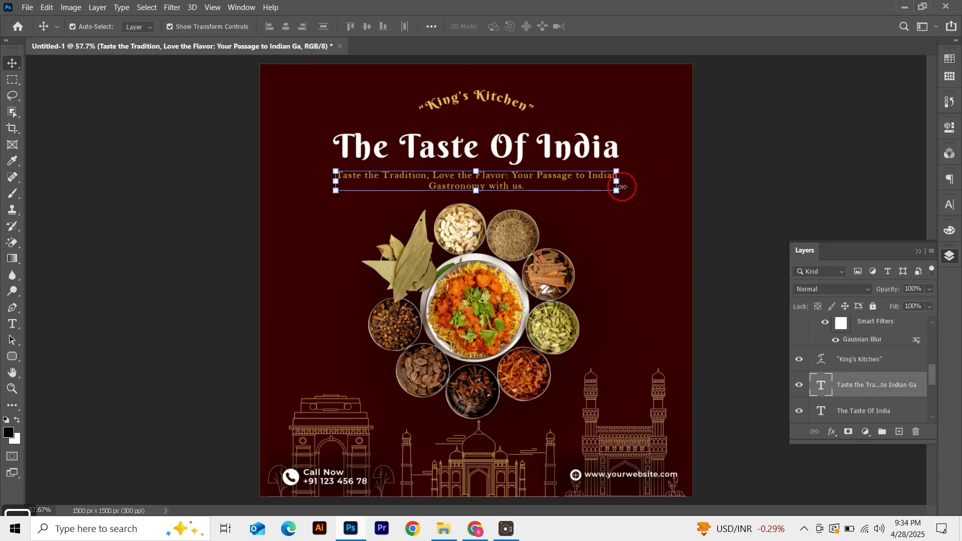
key("ctrl+t")
left_click_drag(617, 170, 639, 161)
key("Return")
Center the tagline horizontally on the canvas
key("ctrl+a")
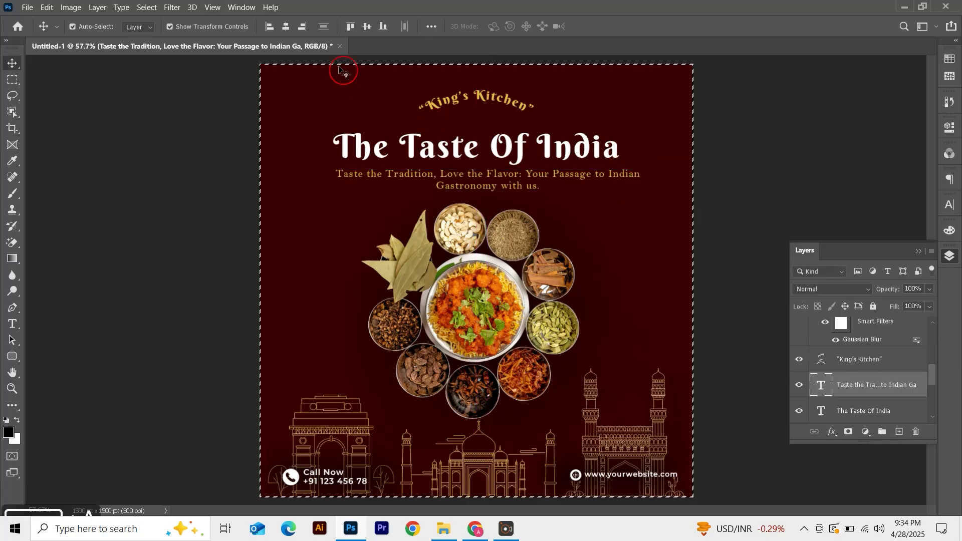
left_click(286, 26)
key("ctrl+d")
Change the tagline's font to Poppins Medium
left_click(521, 189)
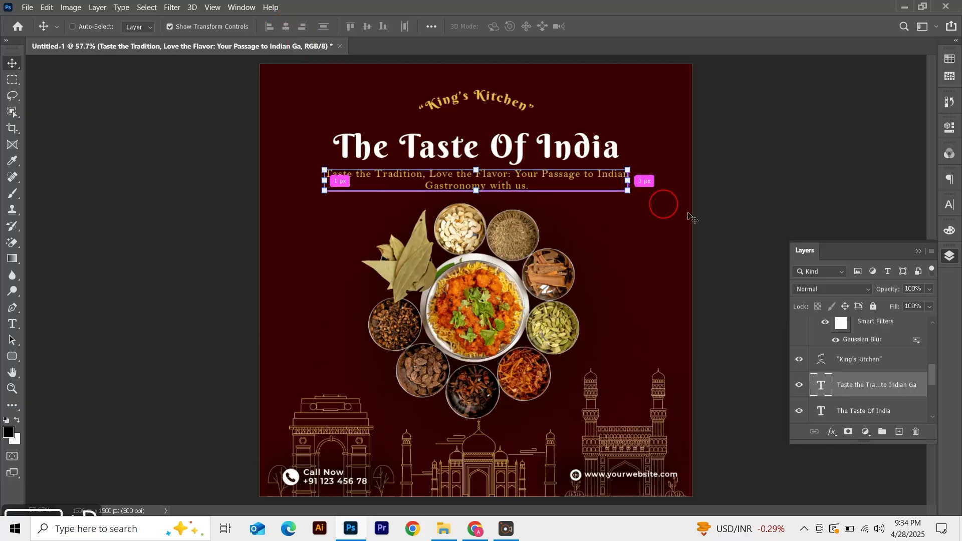
left_click(950, 203)
left_click(856, 224)
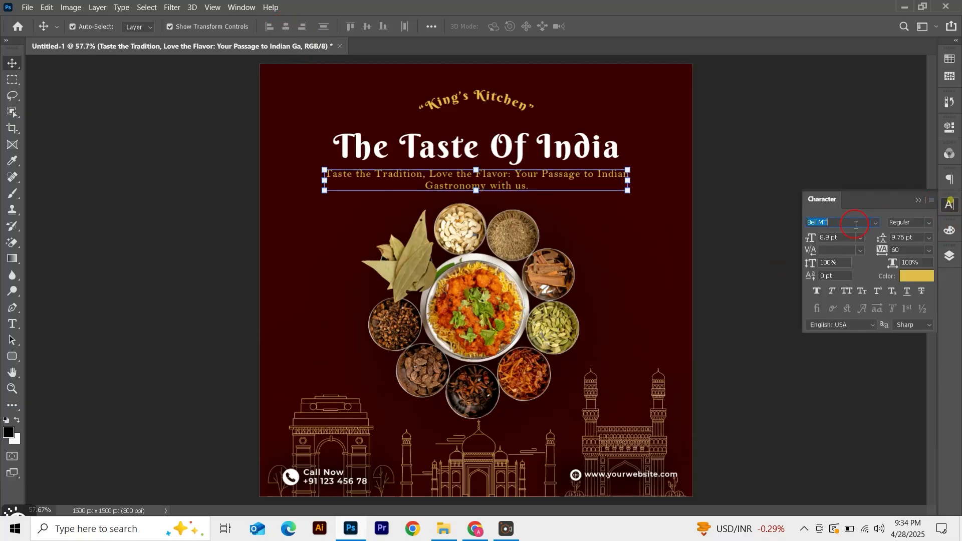
type("mon")
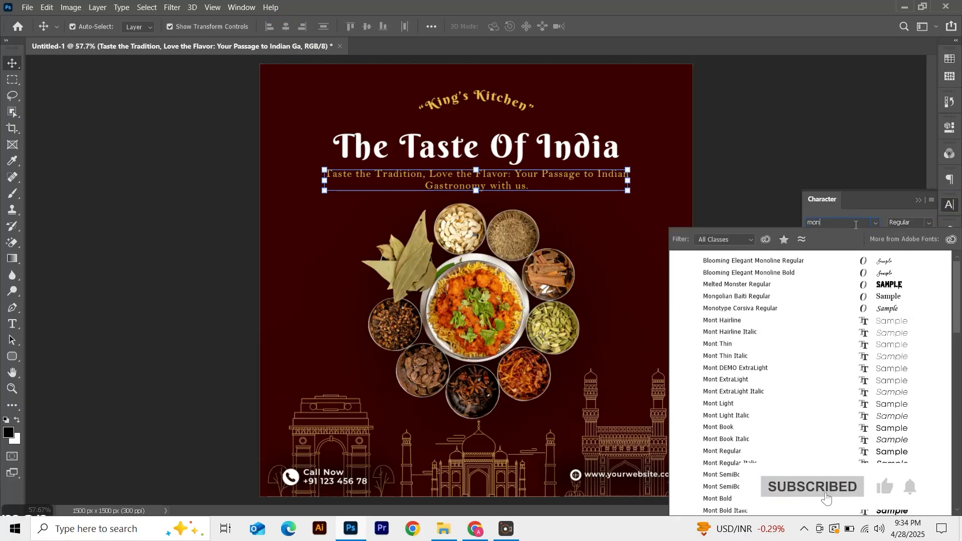
type("t")
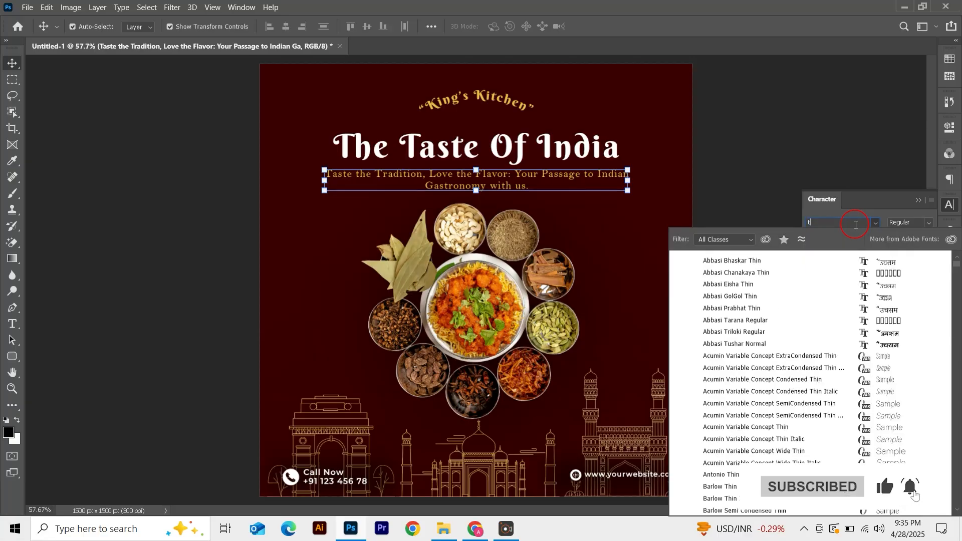
key("BackSpace")
type("Poppins")
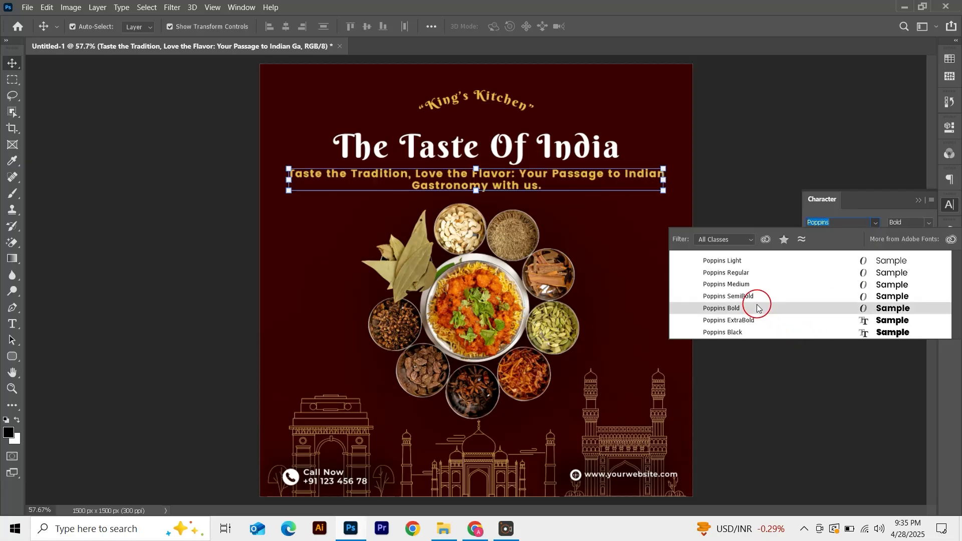
left_click(748, 285)
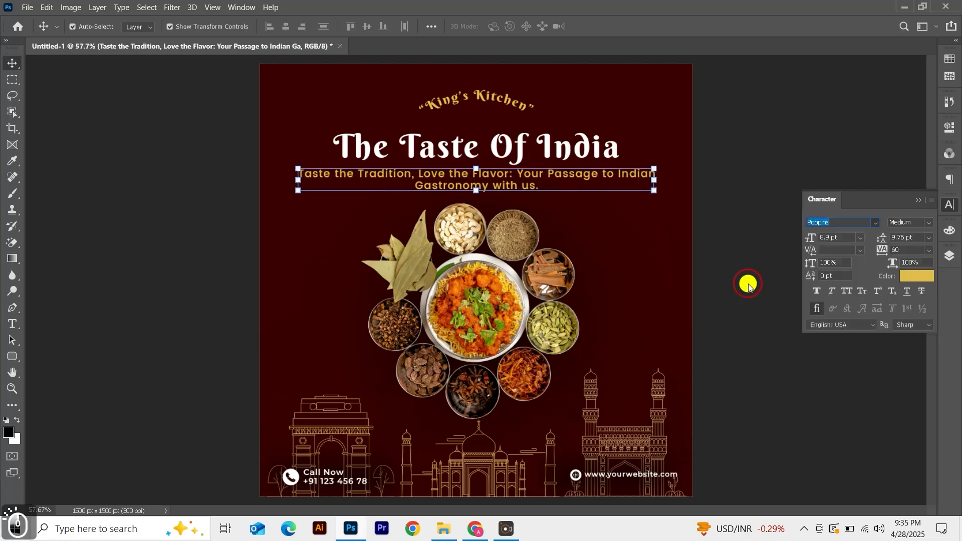
Set the tagline's font size to 8 pt
left_click(494, 185)
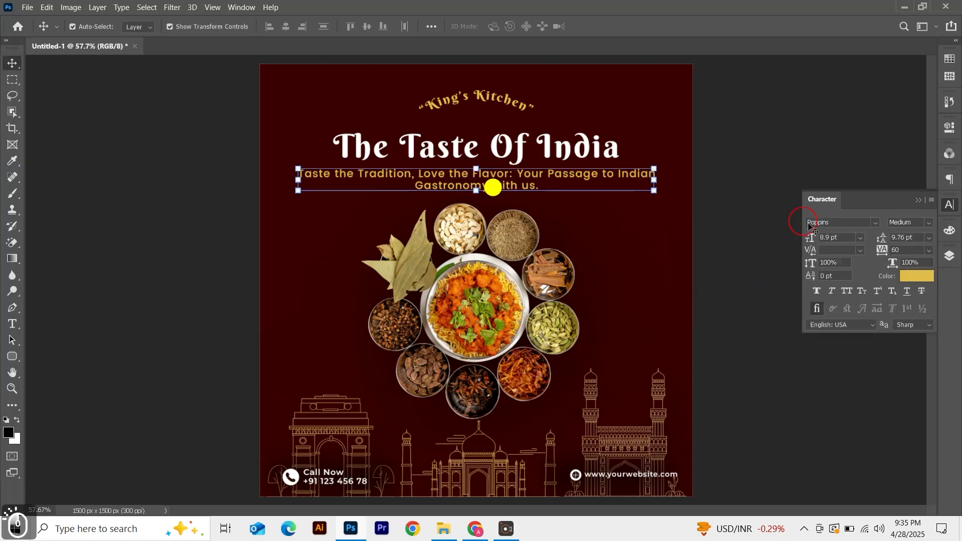
left_click(834, 239)
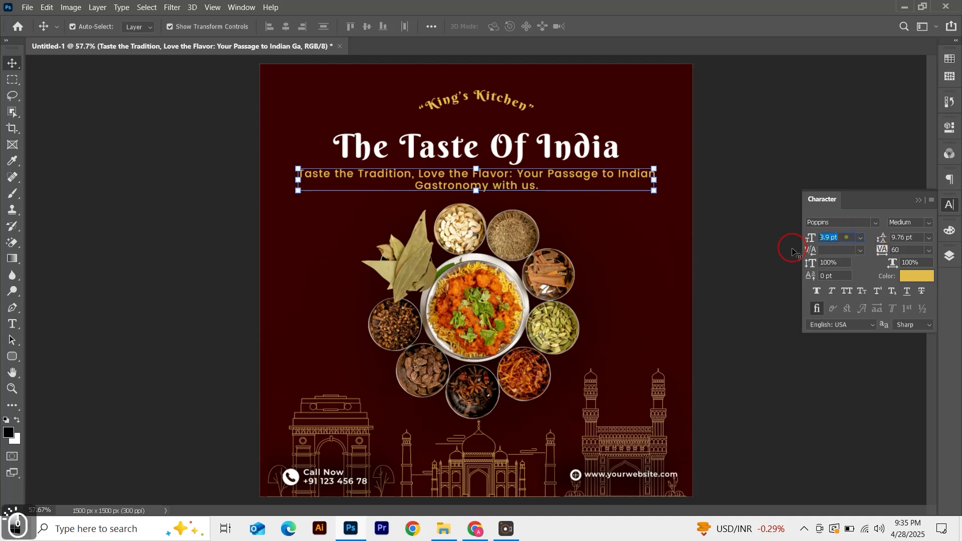
key("Return")
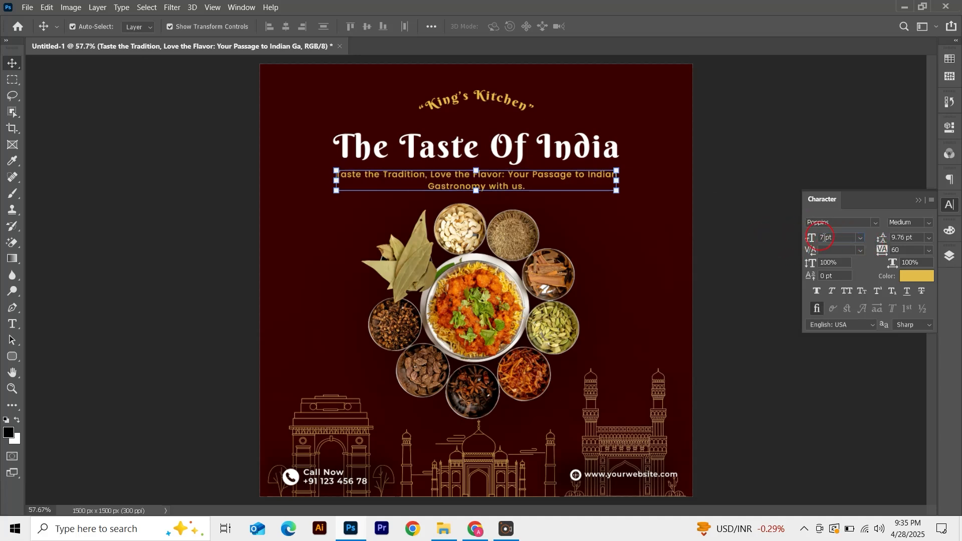
left_click(836, 236)
key("Return")
left_click(785, 219)
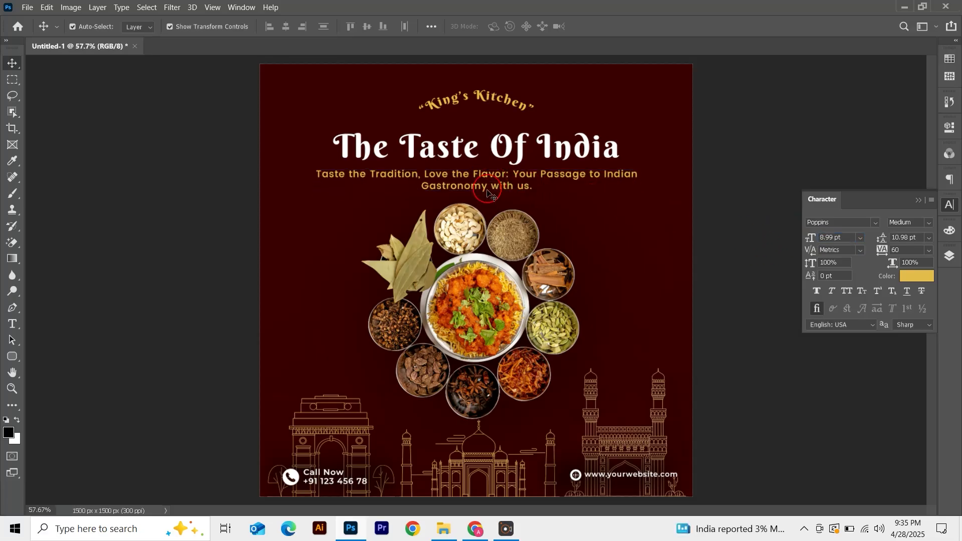
Change the tagline's font style to Poppins Regular
left_click(487, 191)
left_click(929, 222)
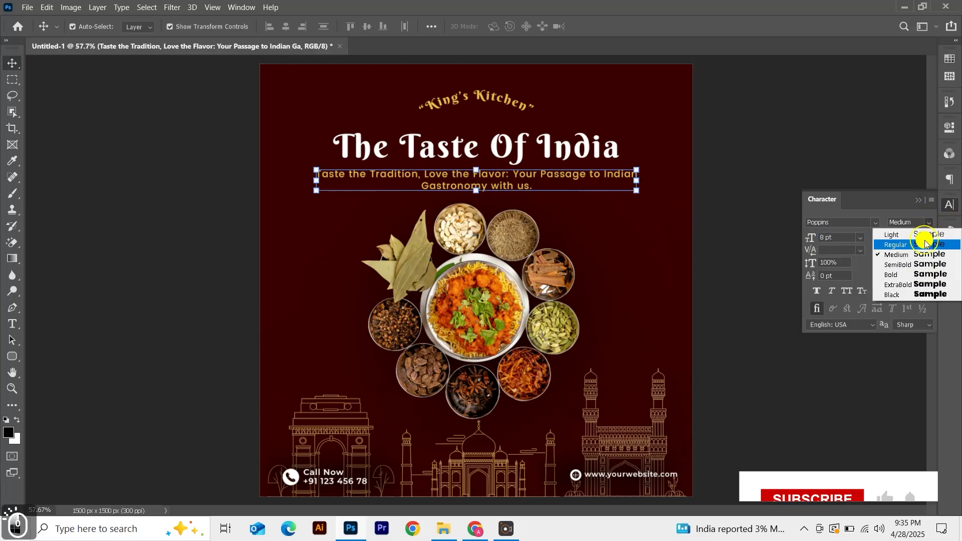
left_click(921, 239)
left_click(734, 173)
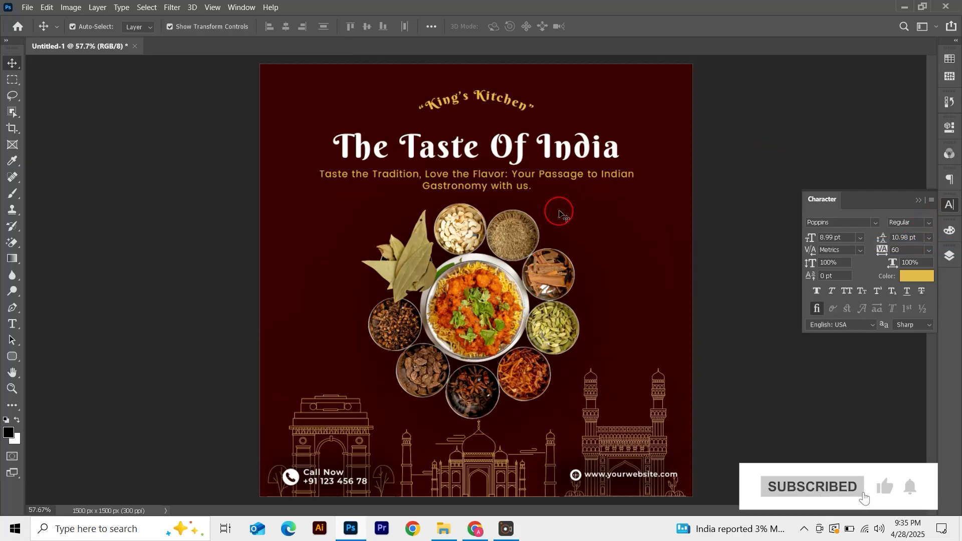
Set both rounded rectangles behind the contact details to 30% opacity
key("ctrl+0")
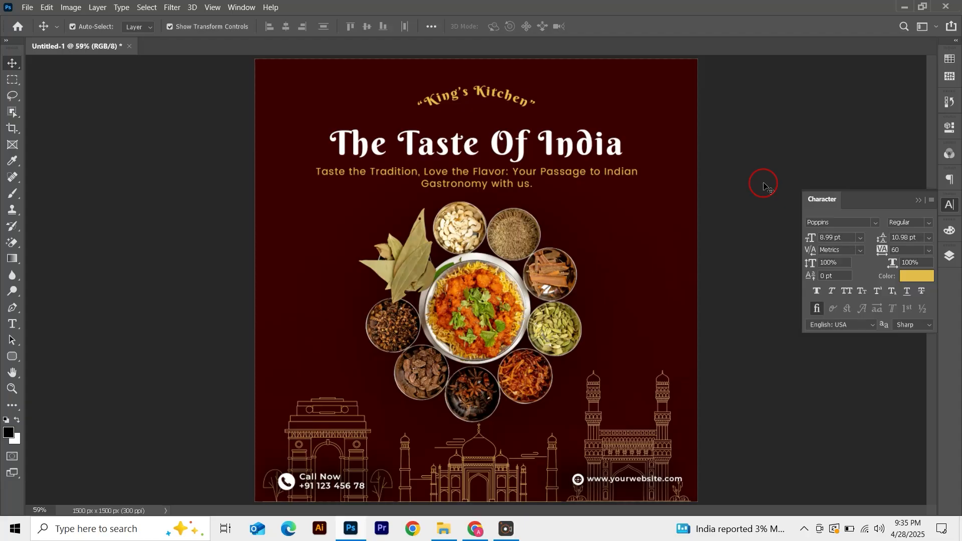
left_click(340, 462)
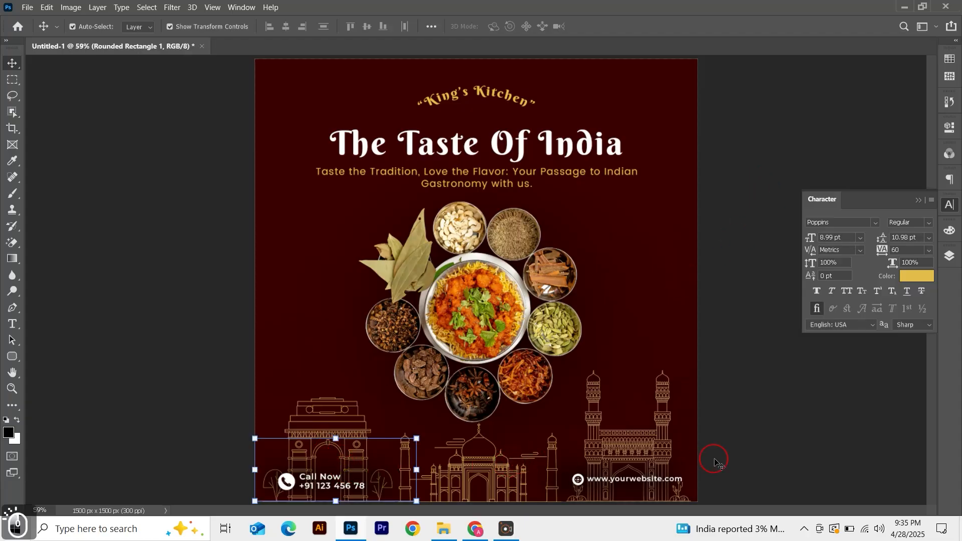
left_click(642, 475, "shift")
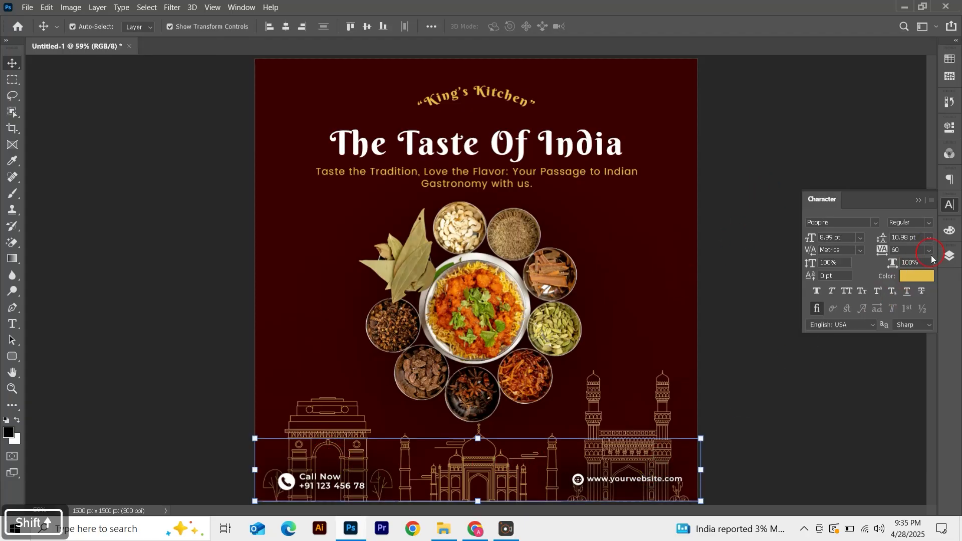
left_click(950, 255)
left_click(910, 288)
left_click_drag(918, 288, 894, 288)
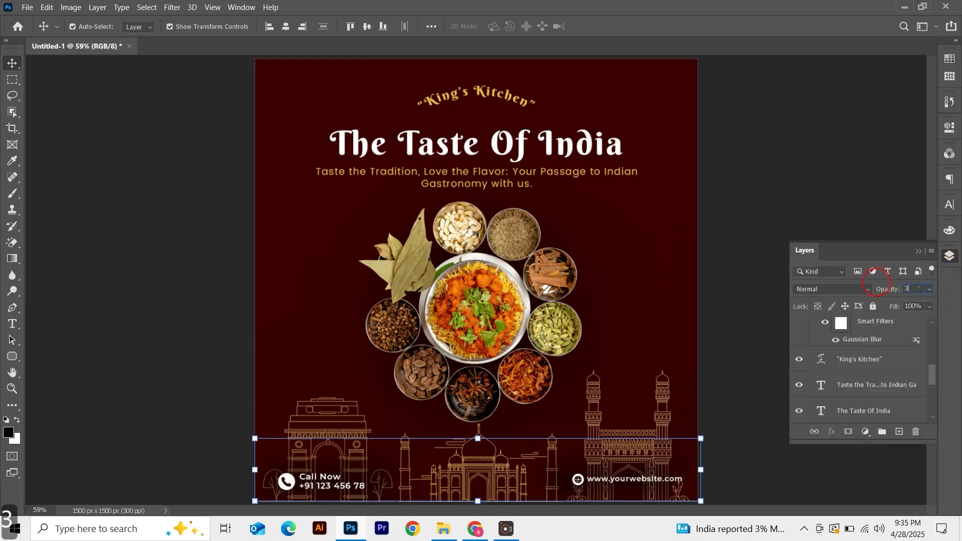
type("30")
key("Return")
left_click(795, 163)
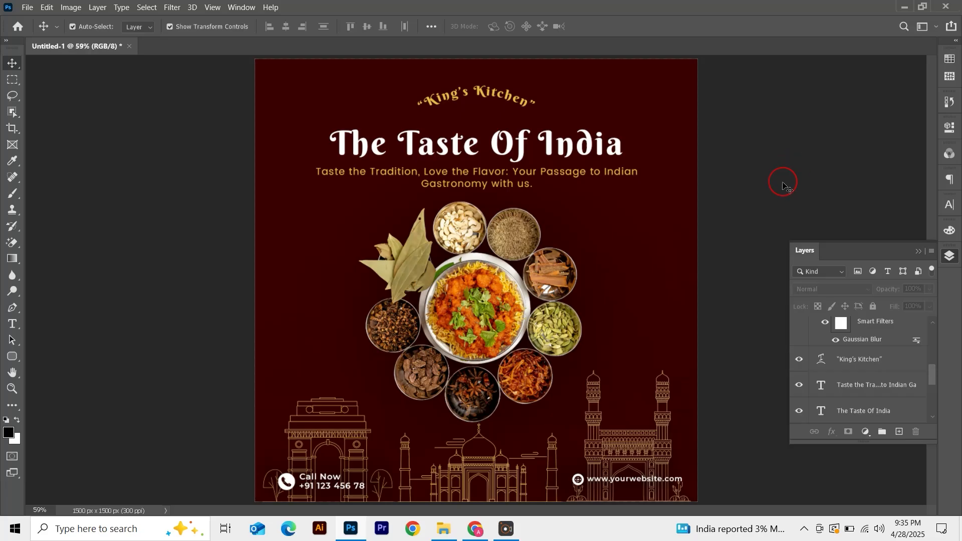
key("ctrl")
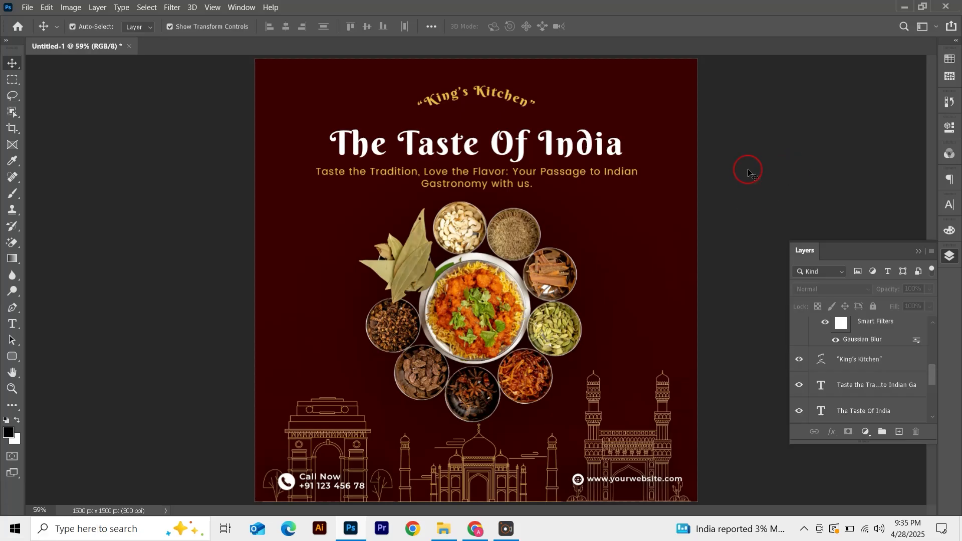